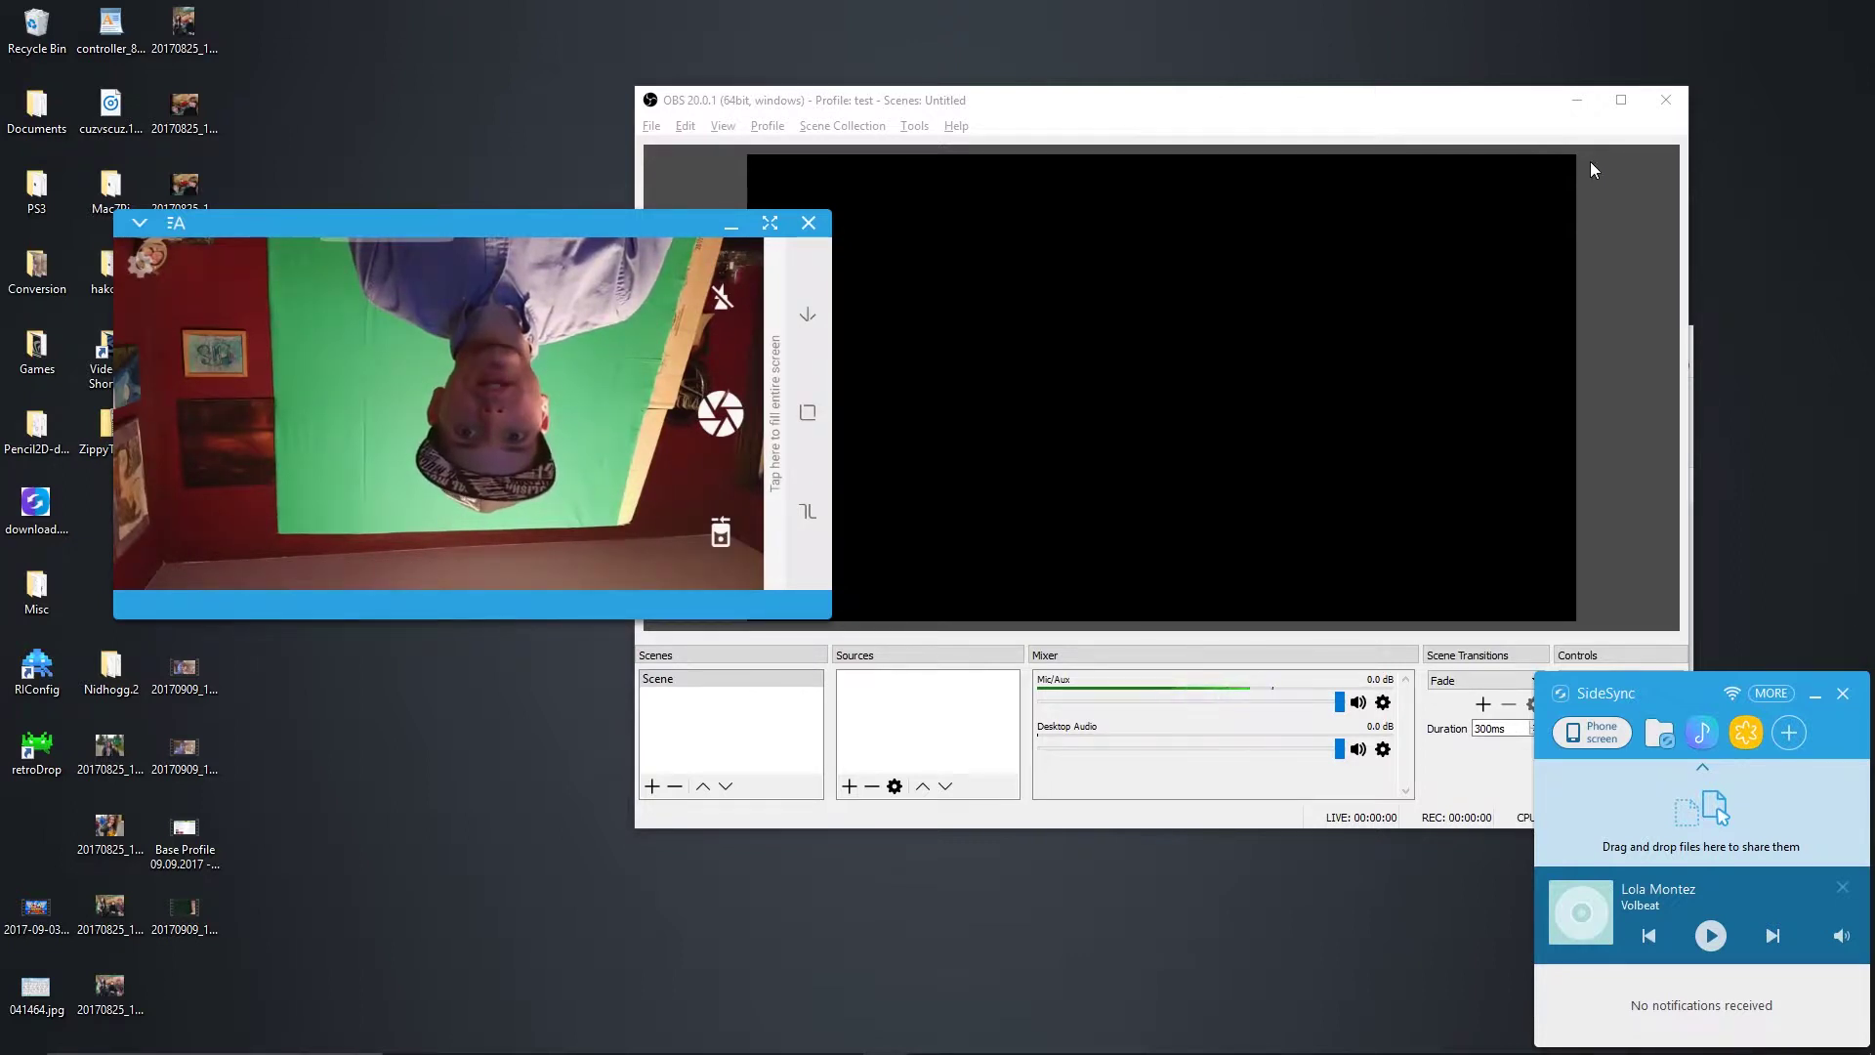
Step: Add a new Game Capture source named 'Side Sync'
left_click(1312, 125)
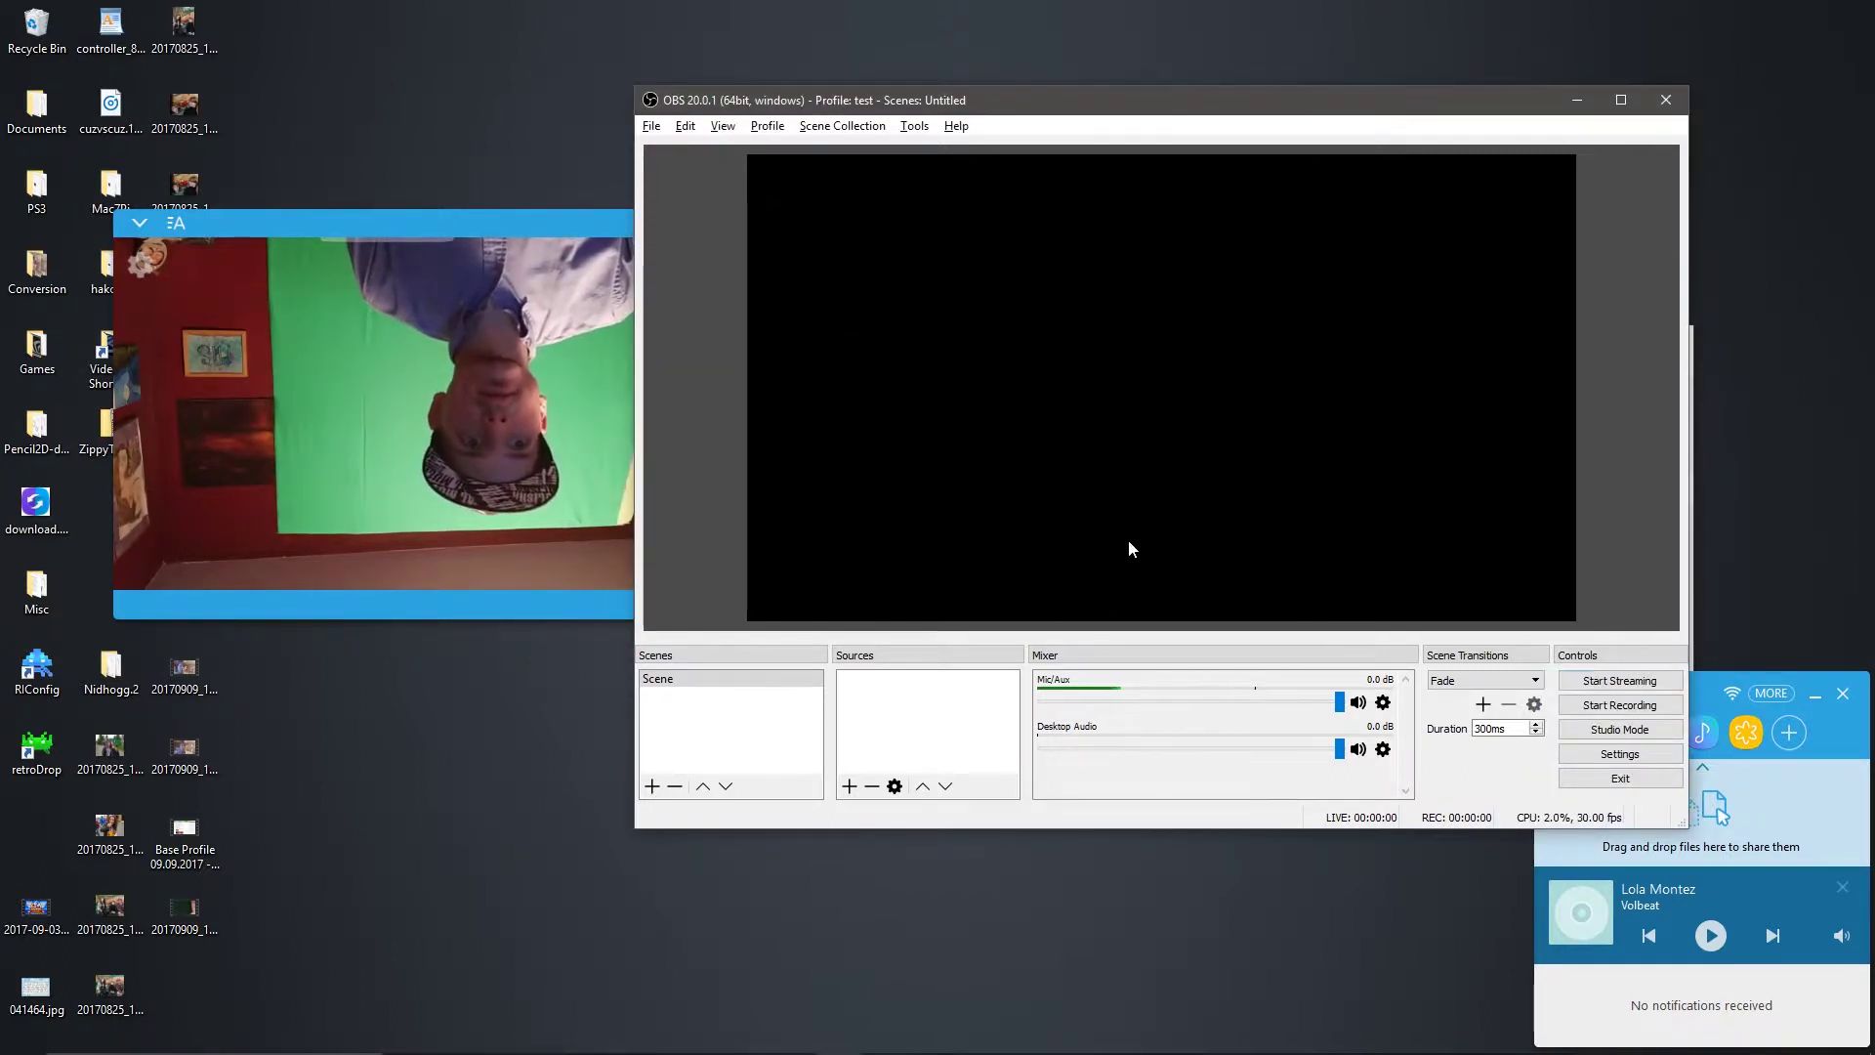
left_click(849, 786)
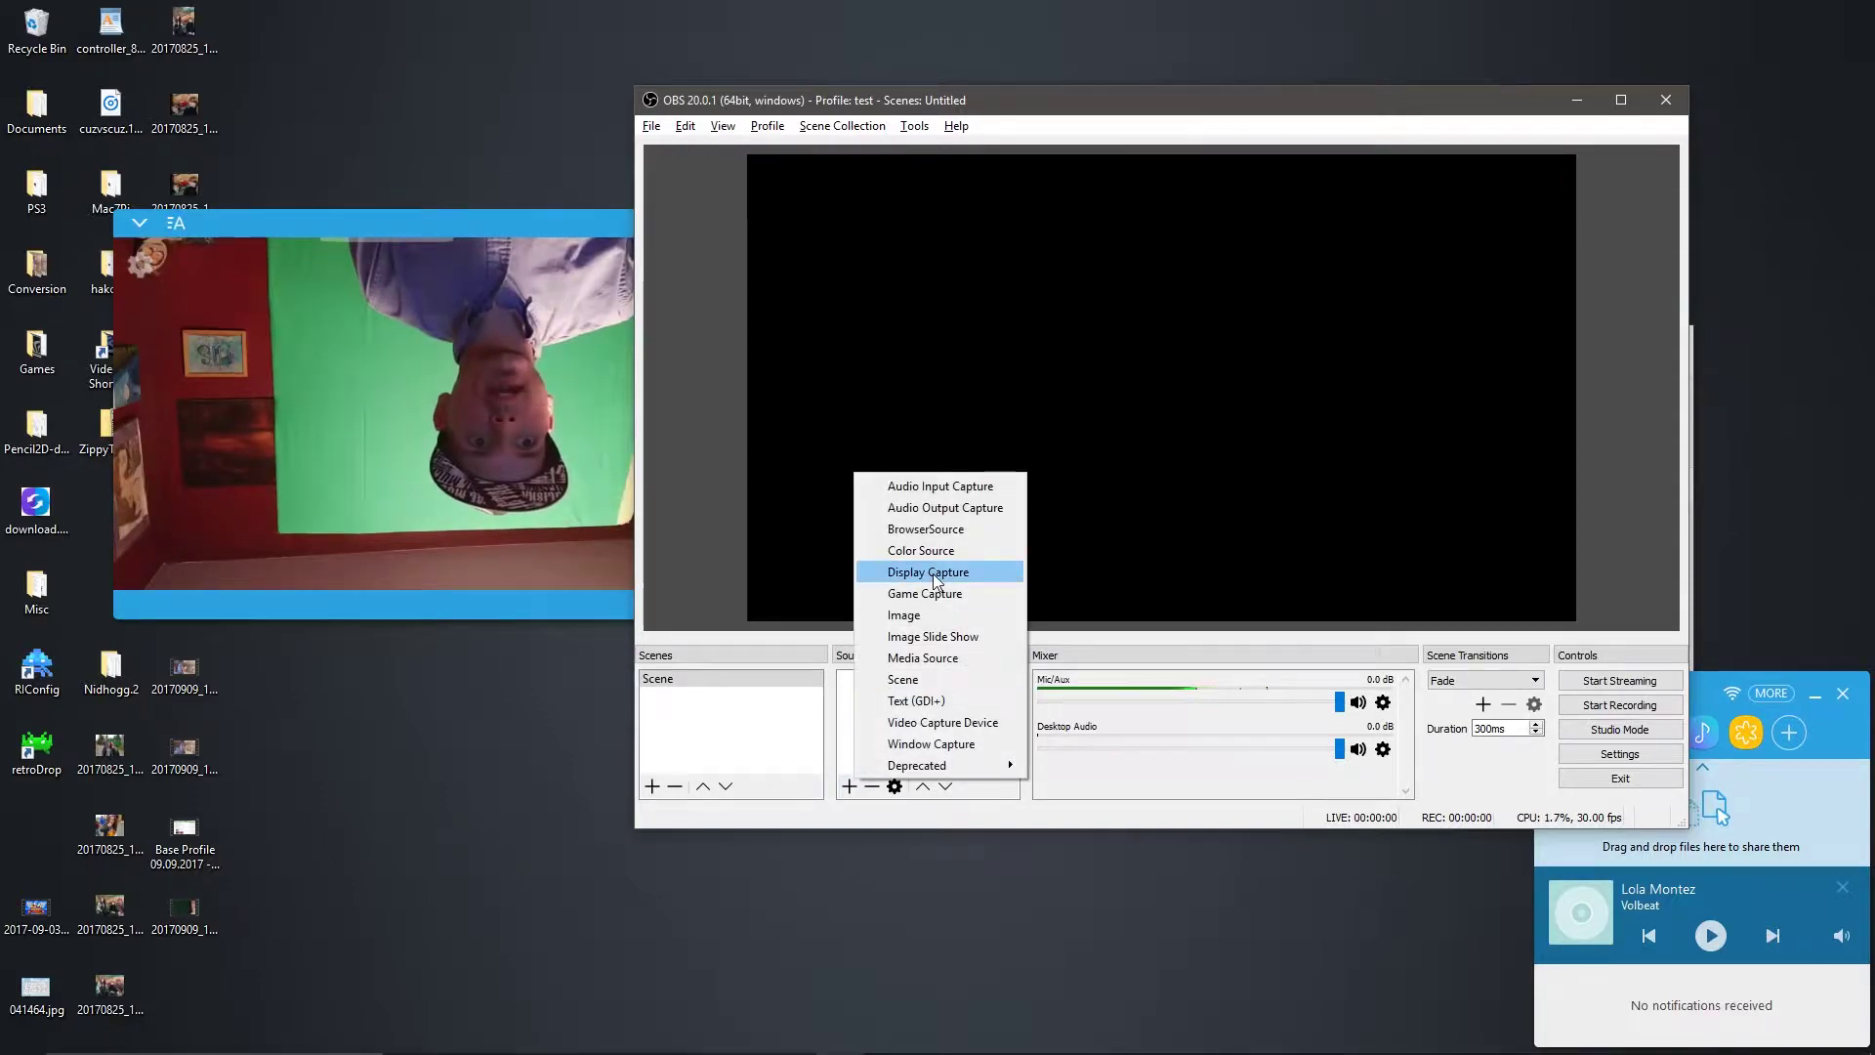
left_click(849, 786)
left_click(852, 783)
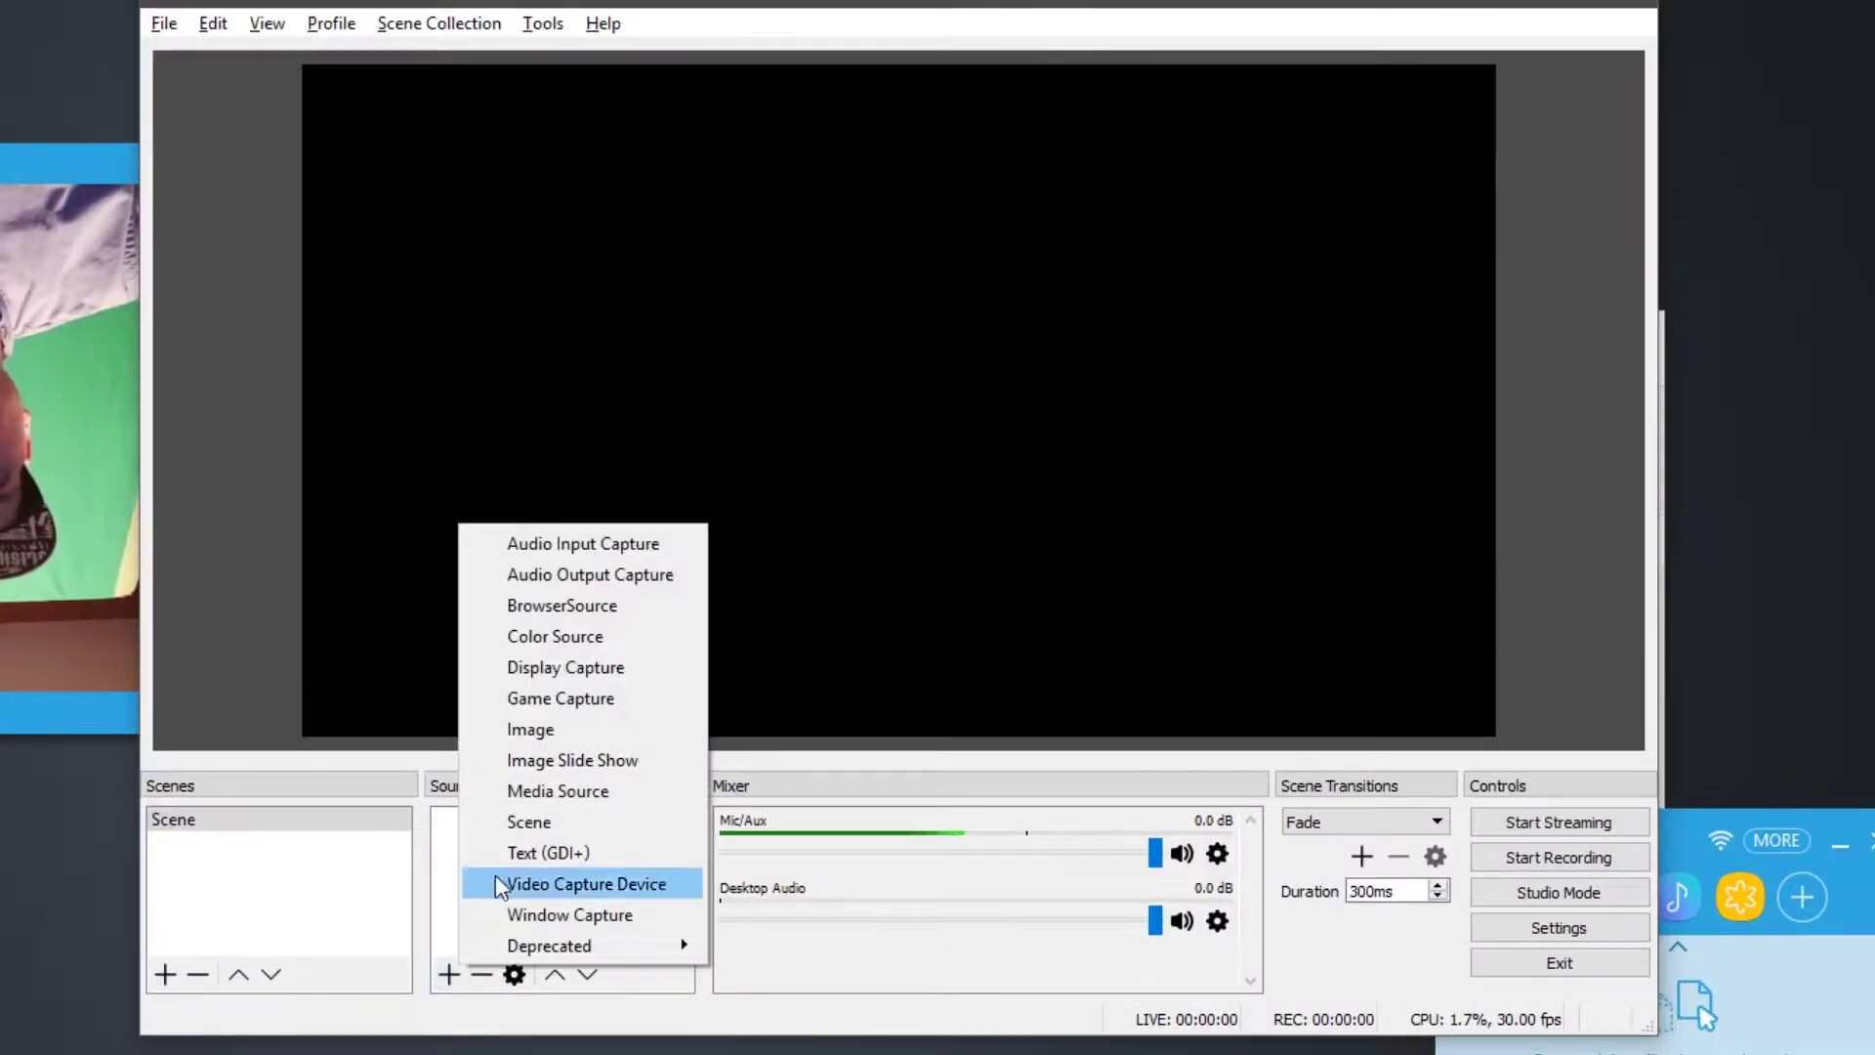
left_click(607, 695)
type("S")
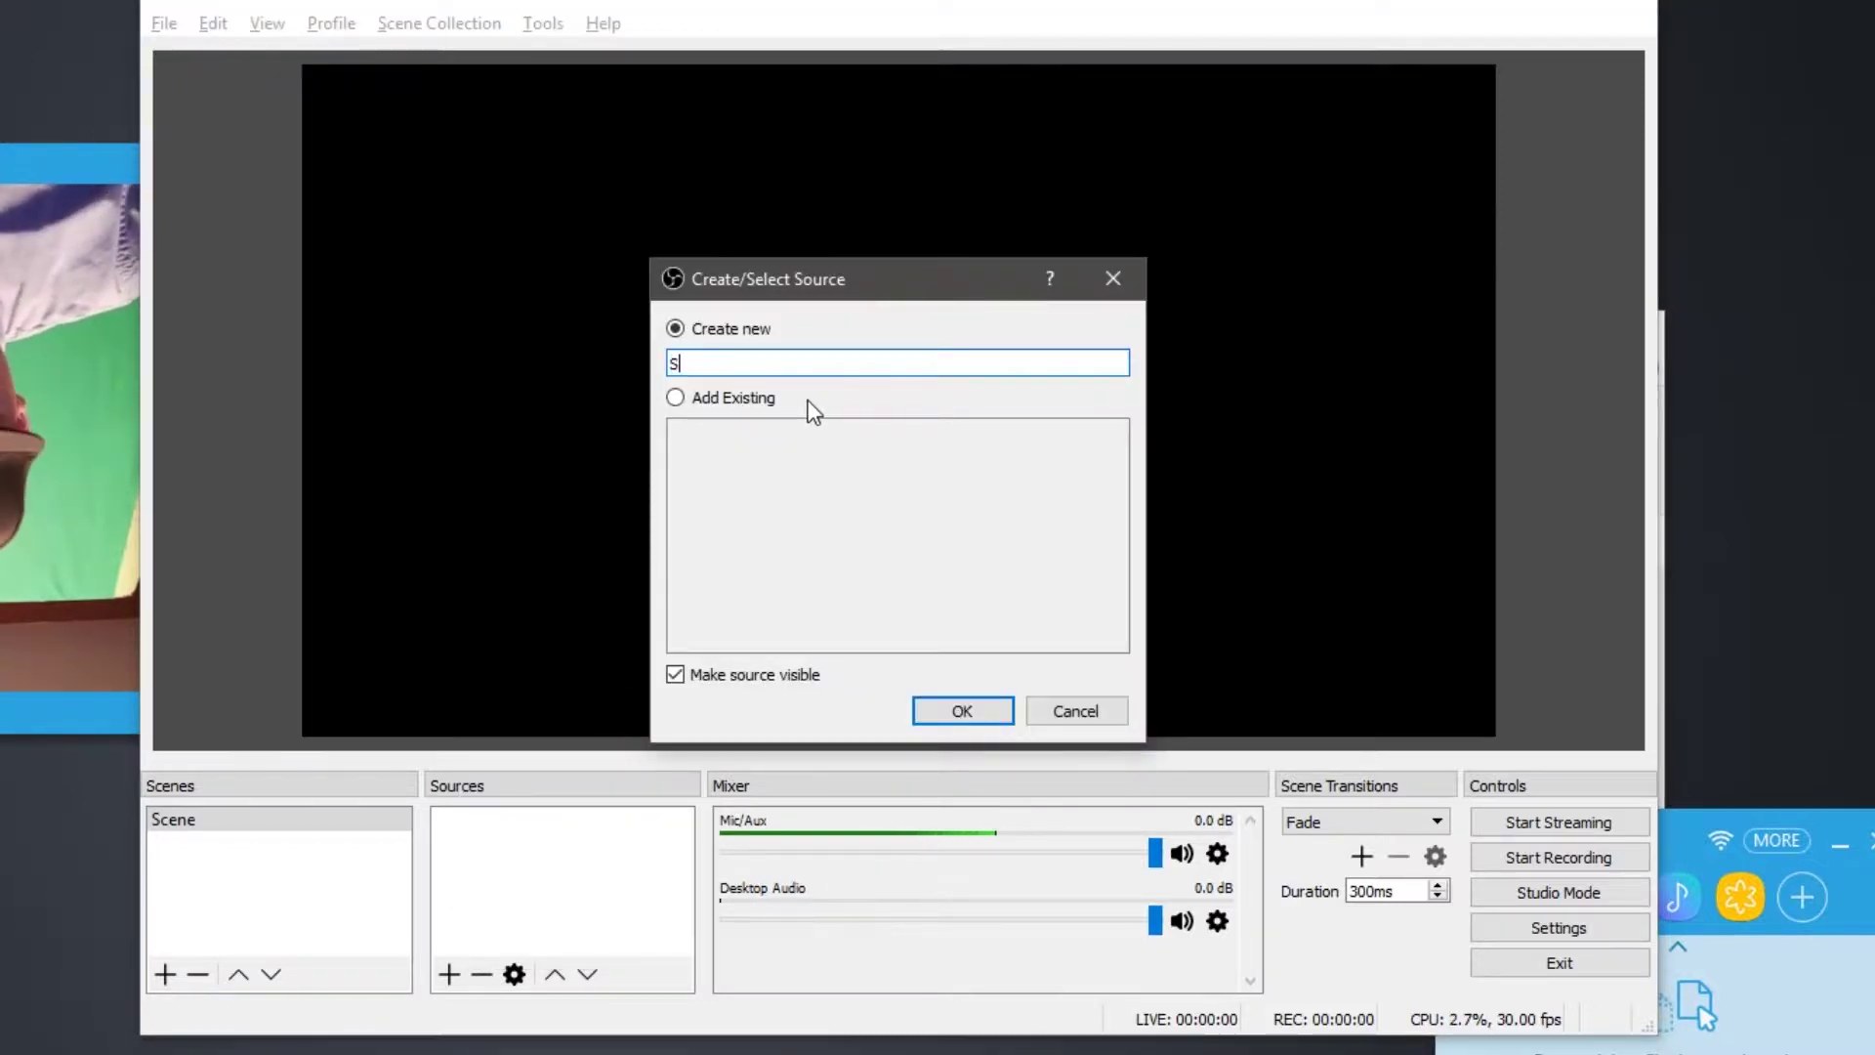
type("ide Sync")
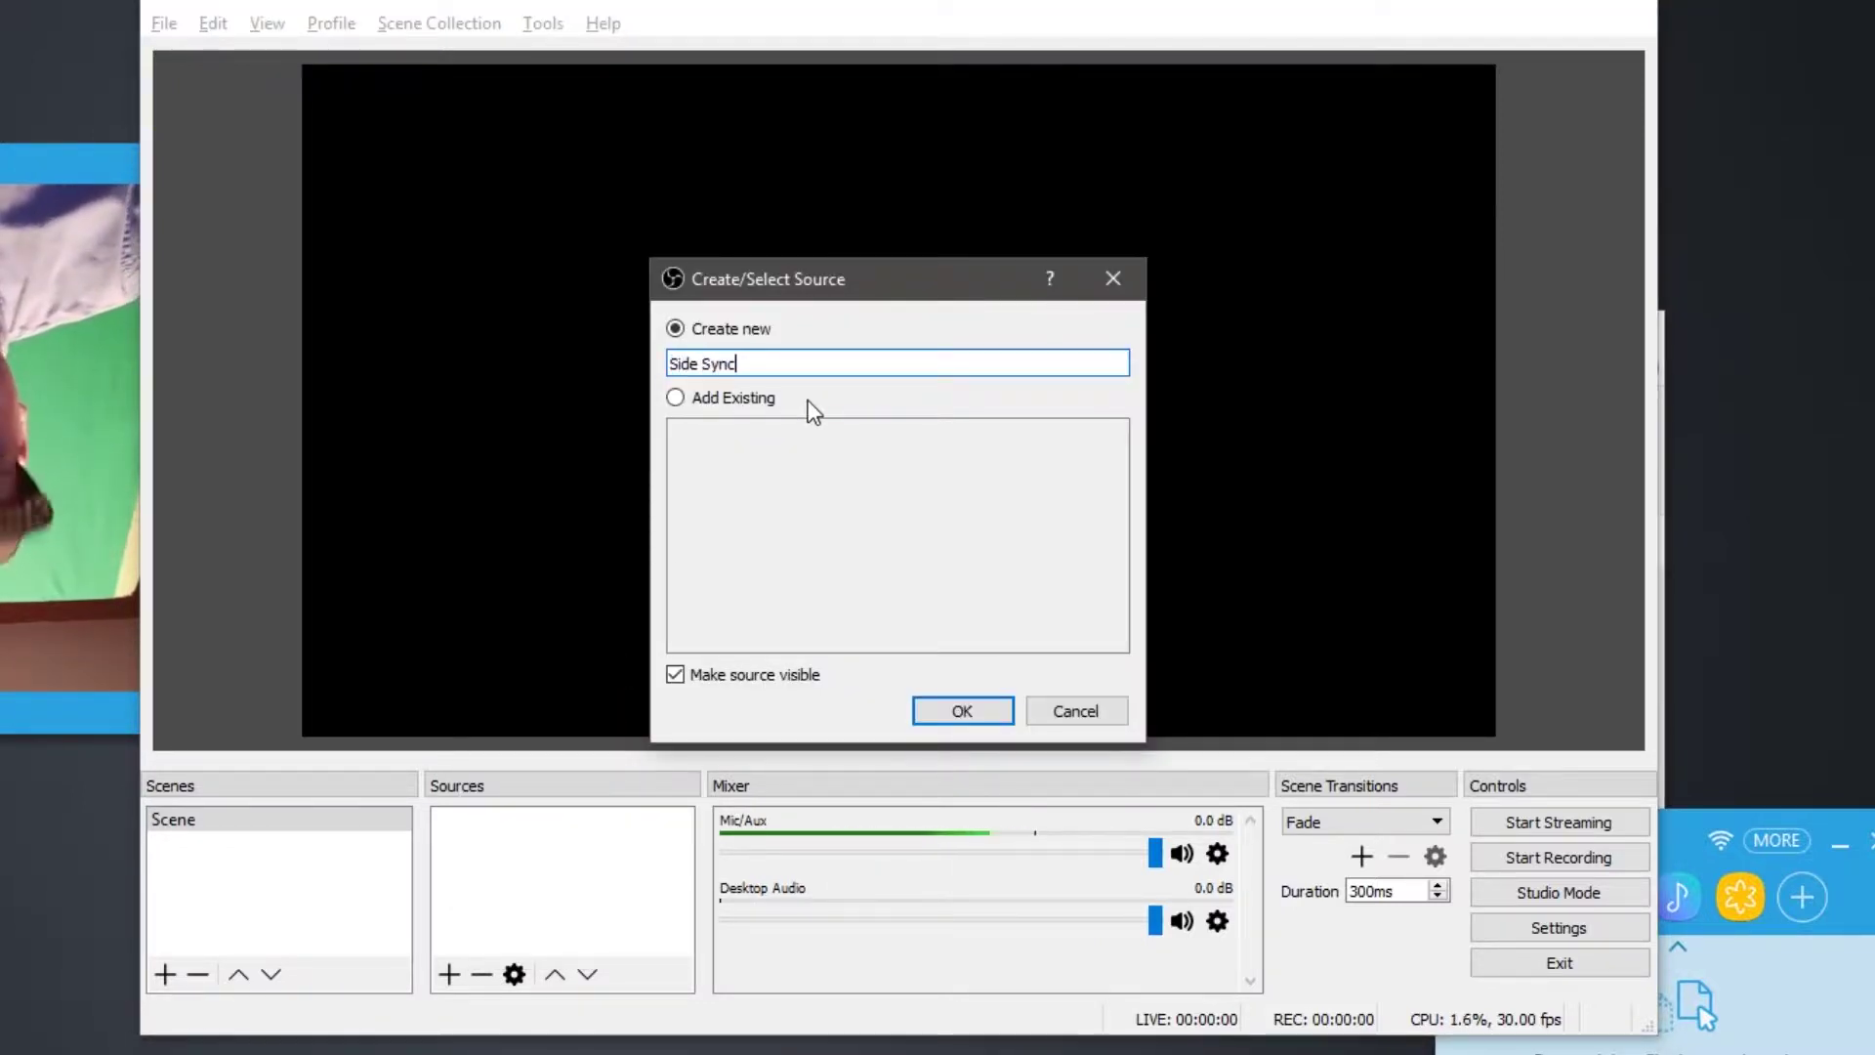
key("Return")
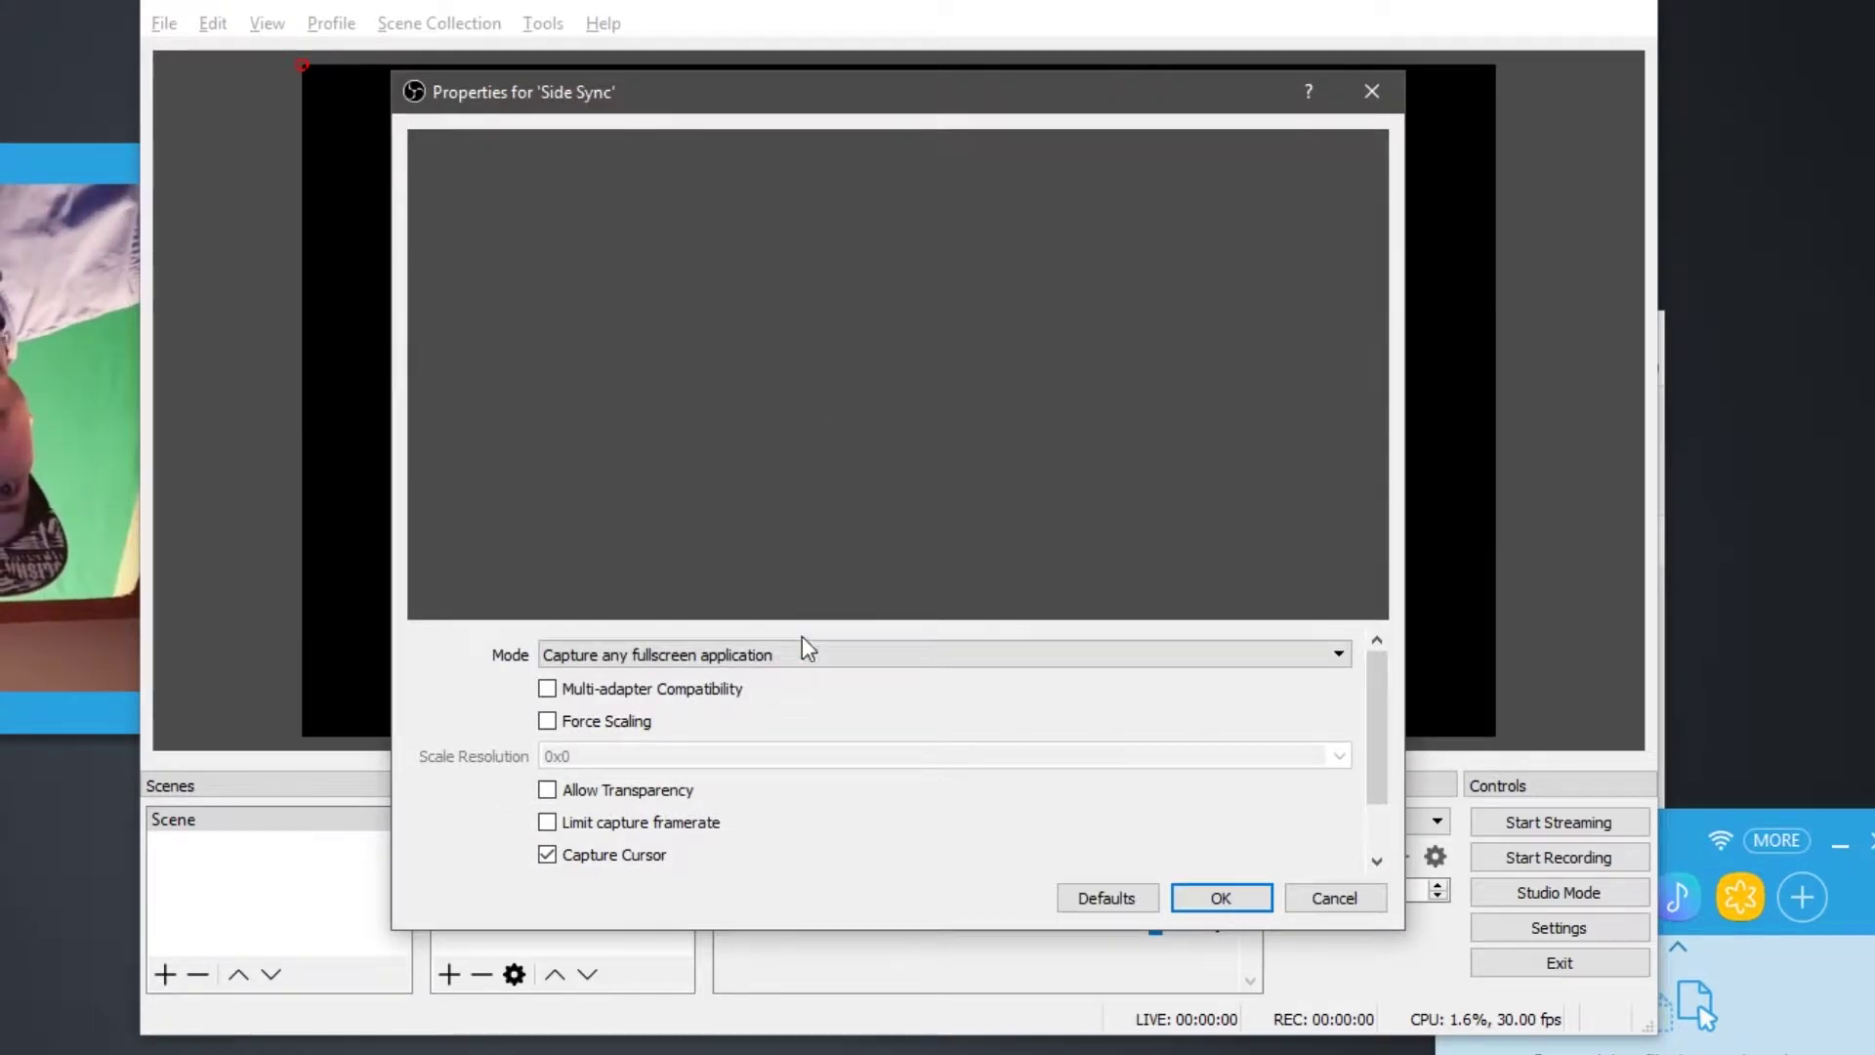
Step: Set Side Sync to capture the specific SideSync window, with Capture Cursor off
left_click(808, 664)
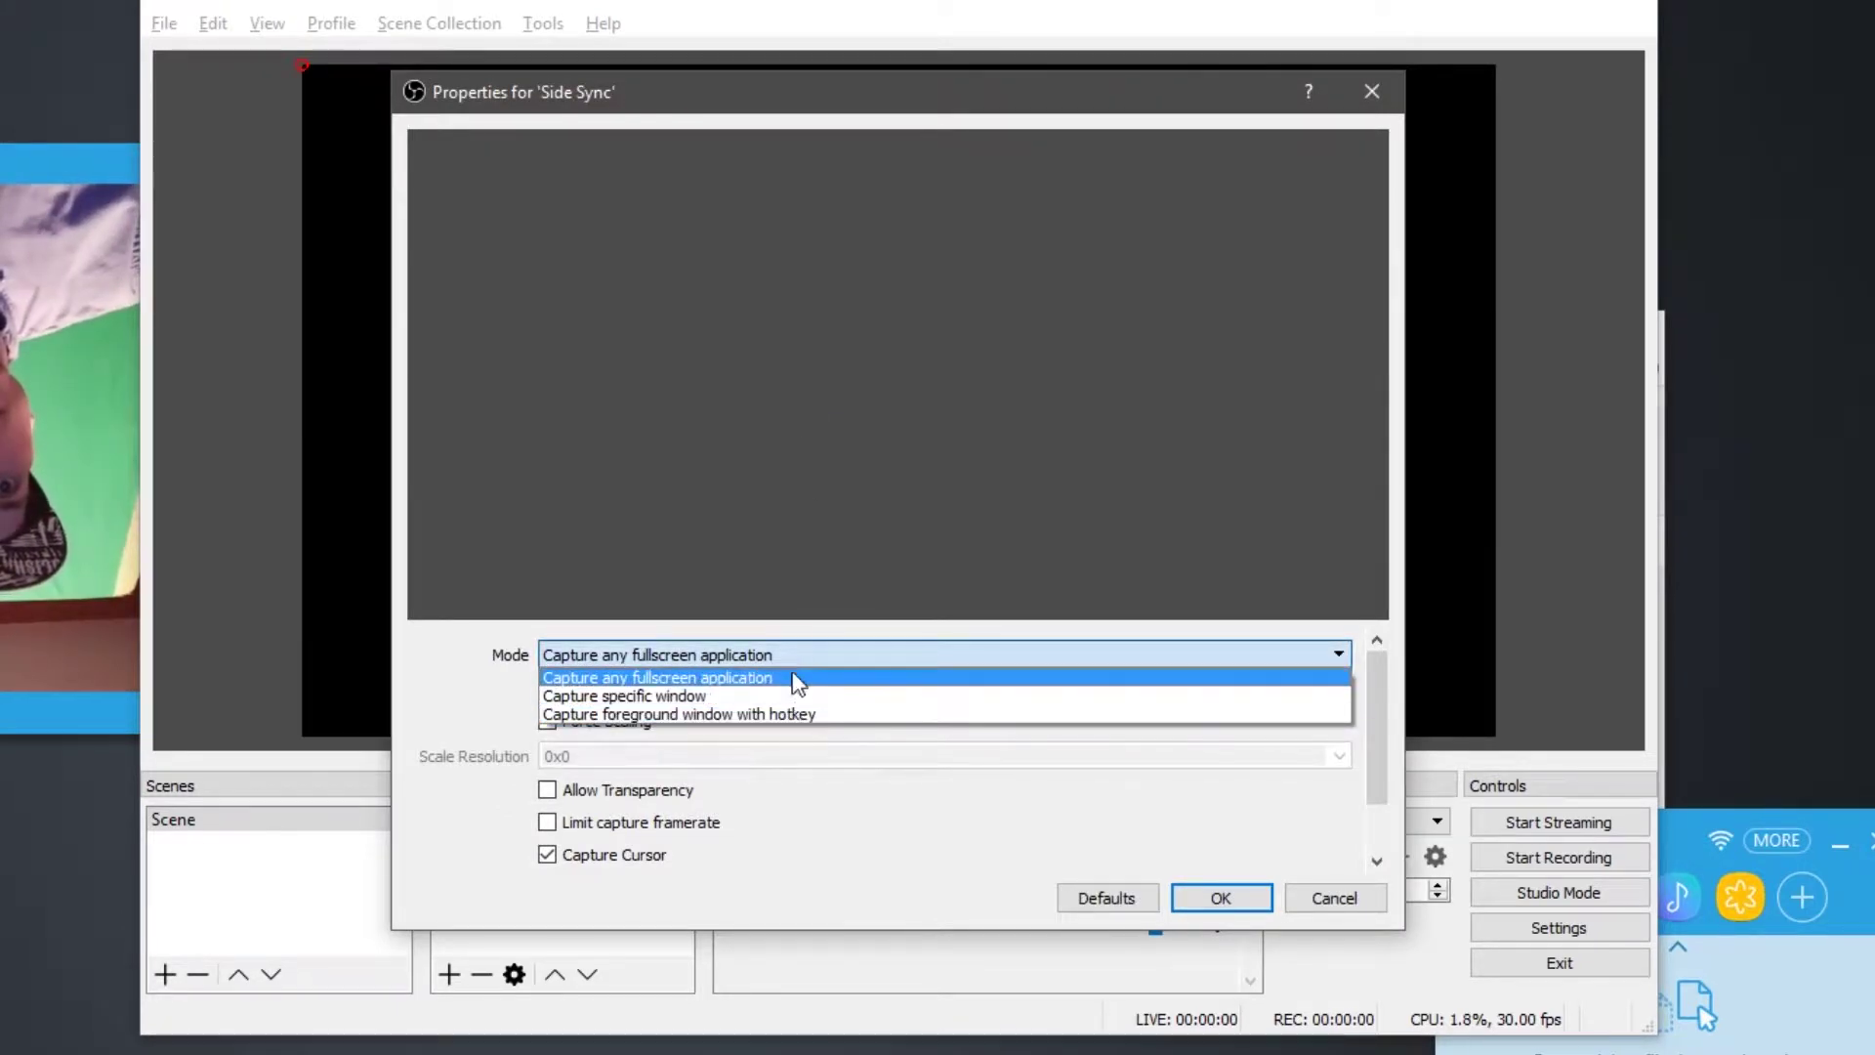
left_click(789, 695)
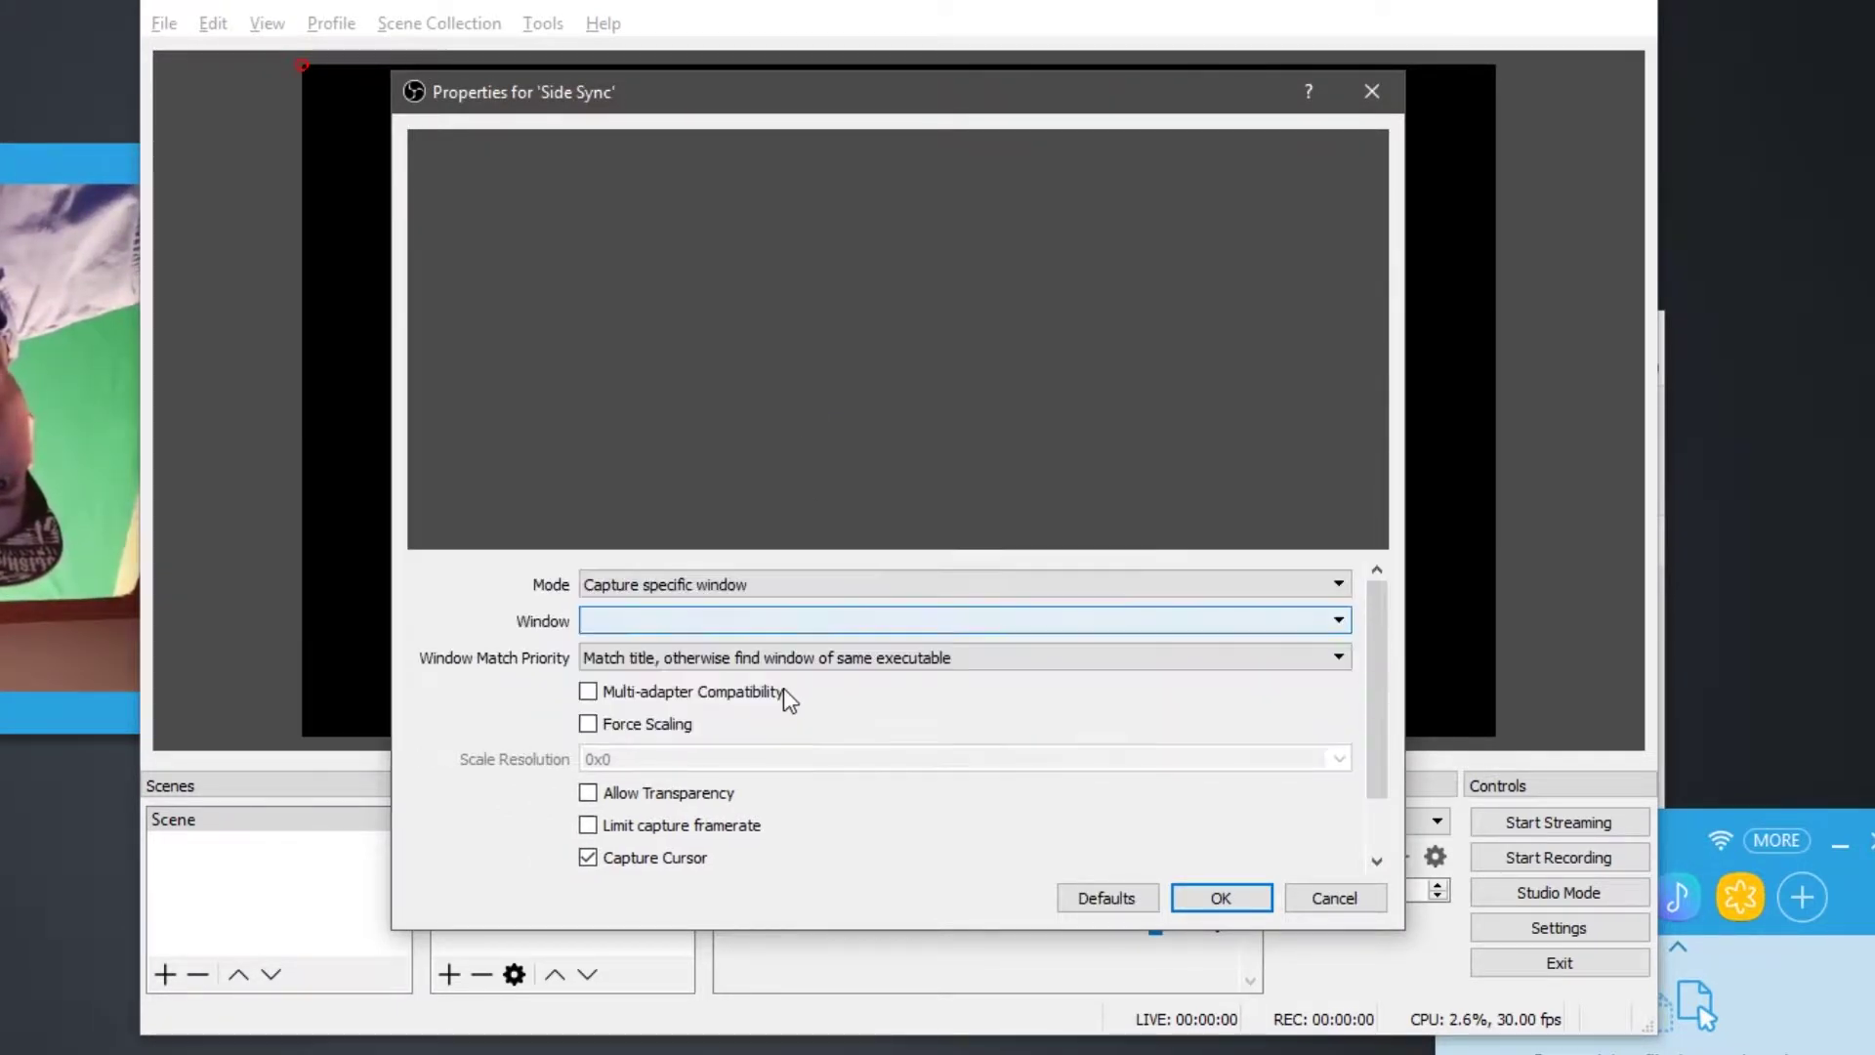
left_click(791, 620)
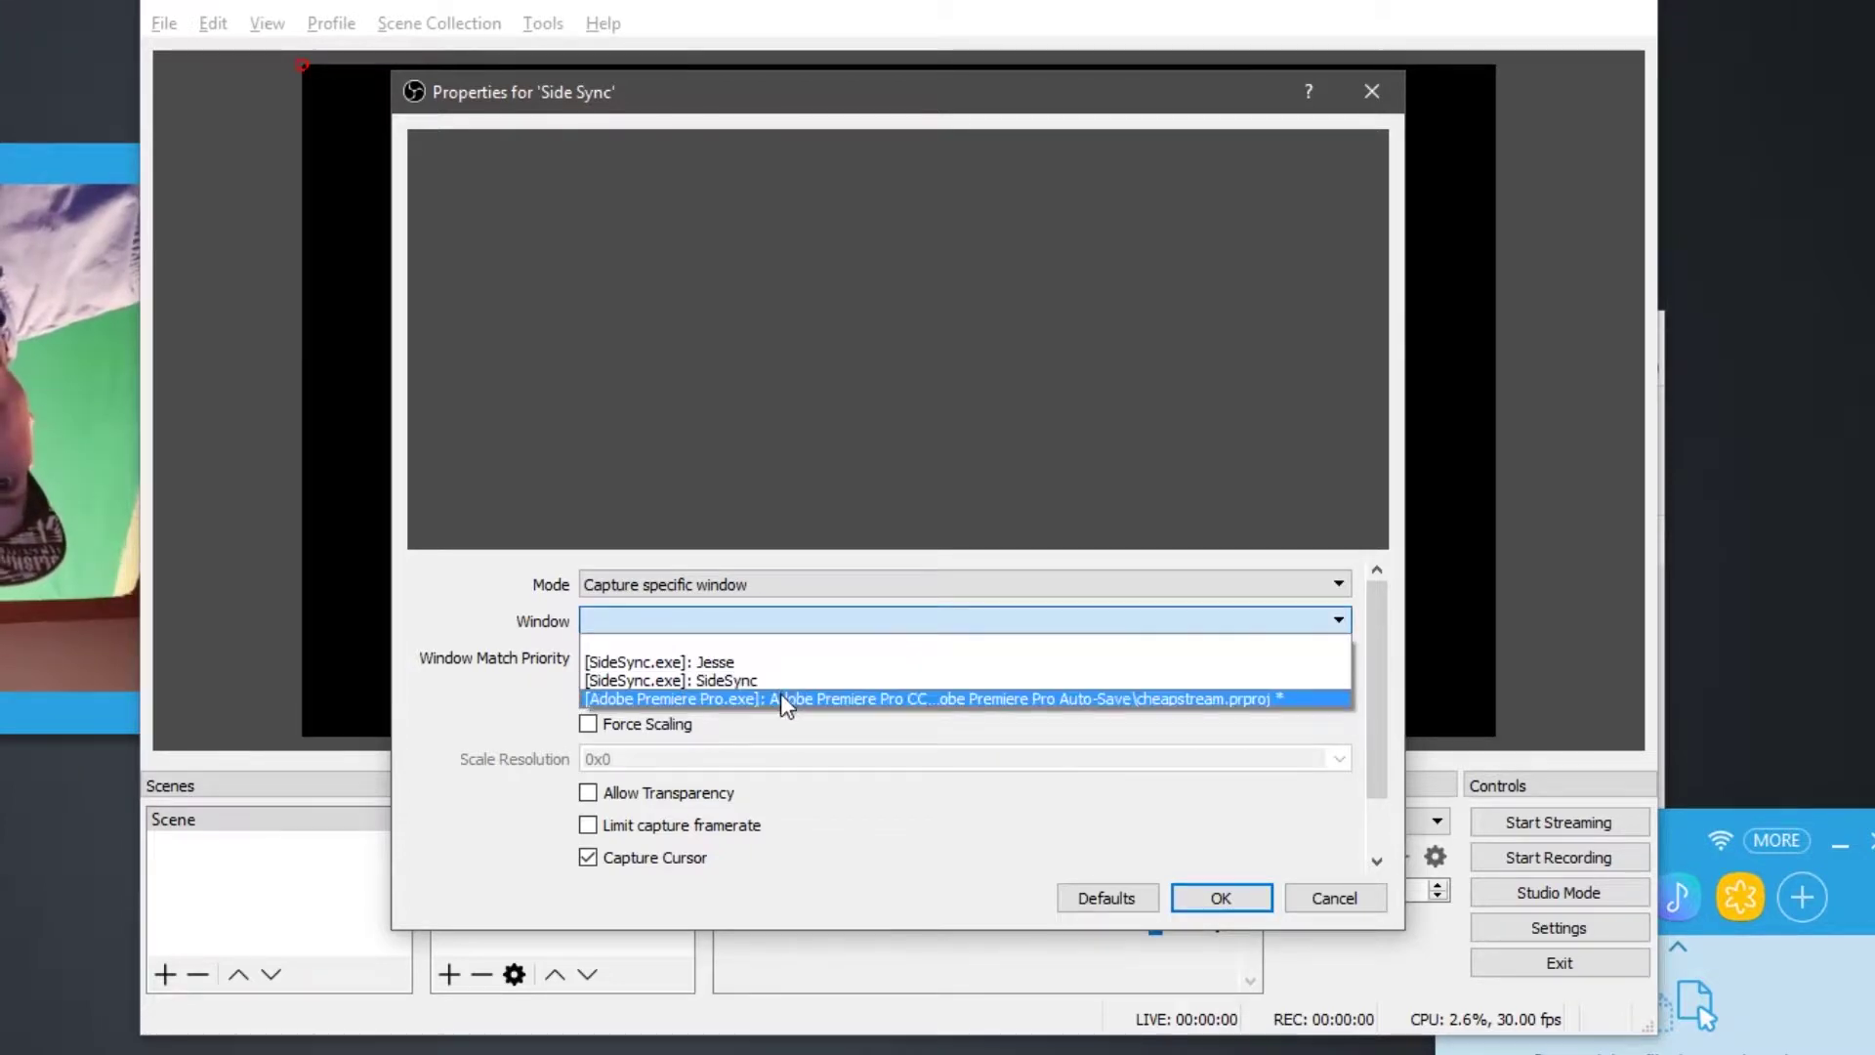
left_click(790, 661)
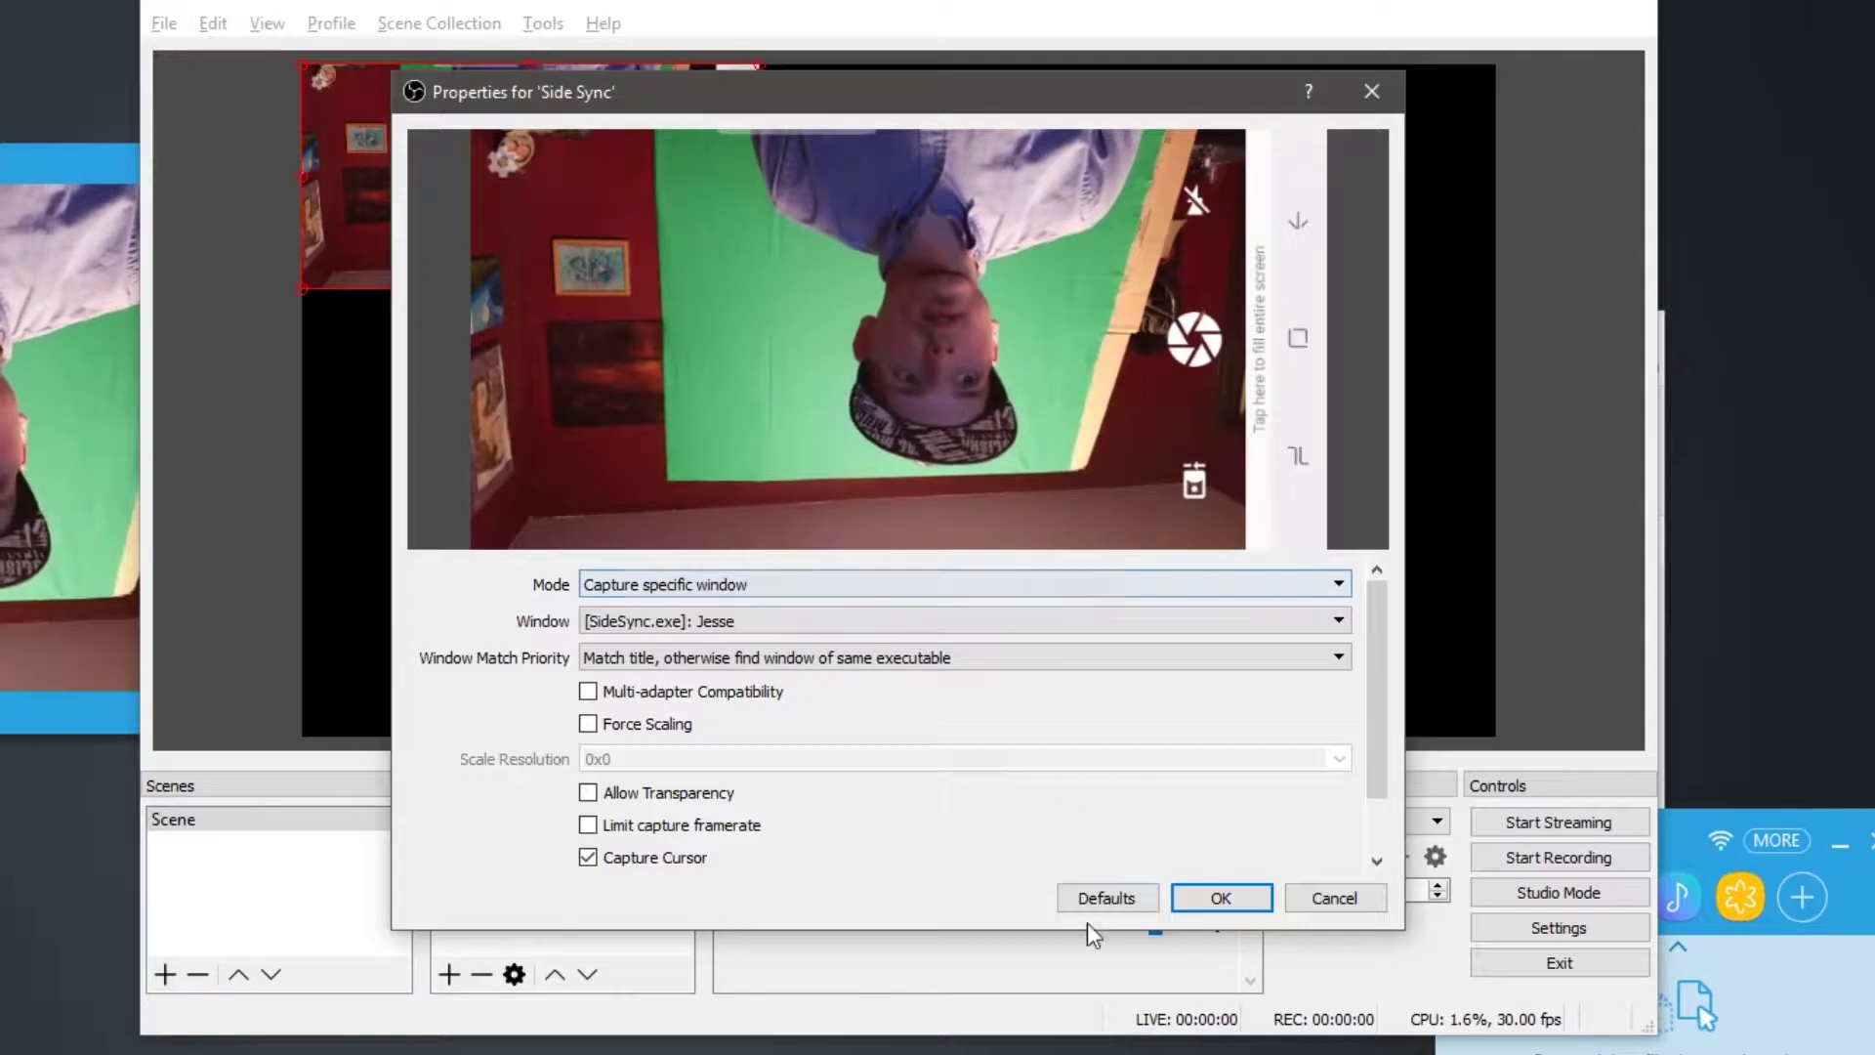
left_click(646, 857)
left_click(1220, 898)
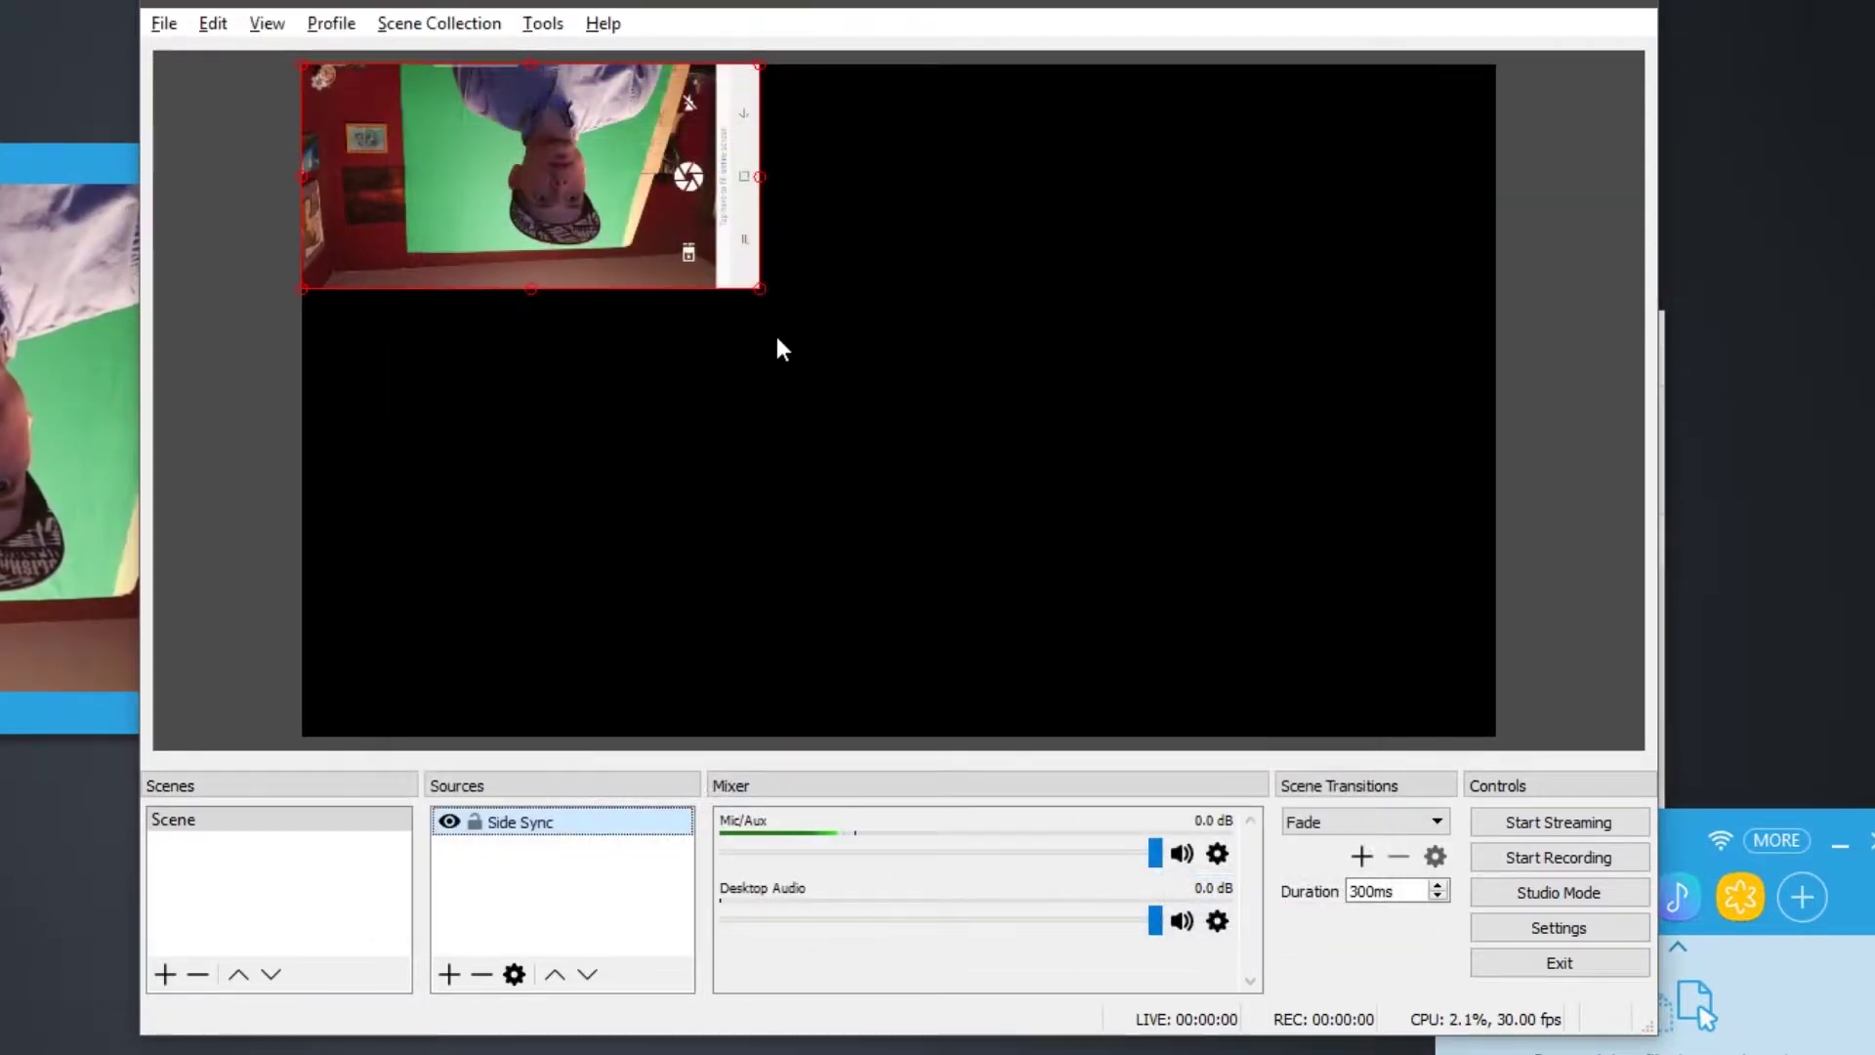
Step: Move the Side Sync capture to the bottom-right corner and rotate it 180 degrees
left_click_drag(502, 220, 1235, 672)
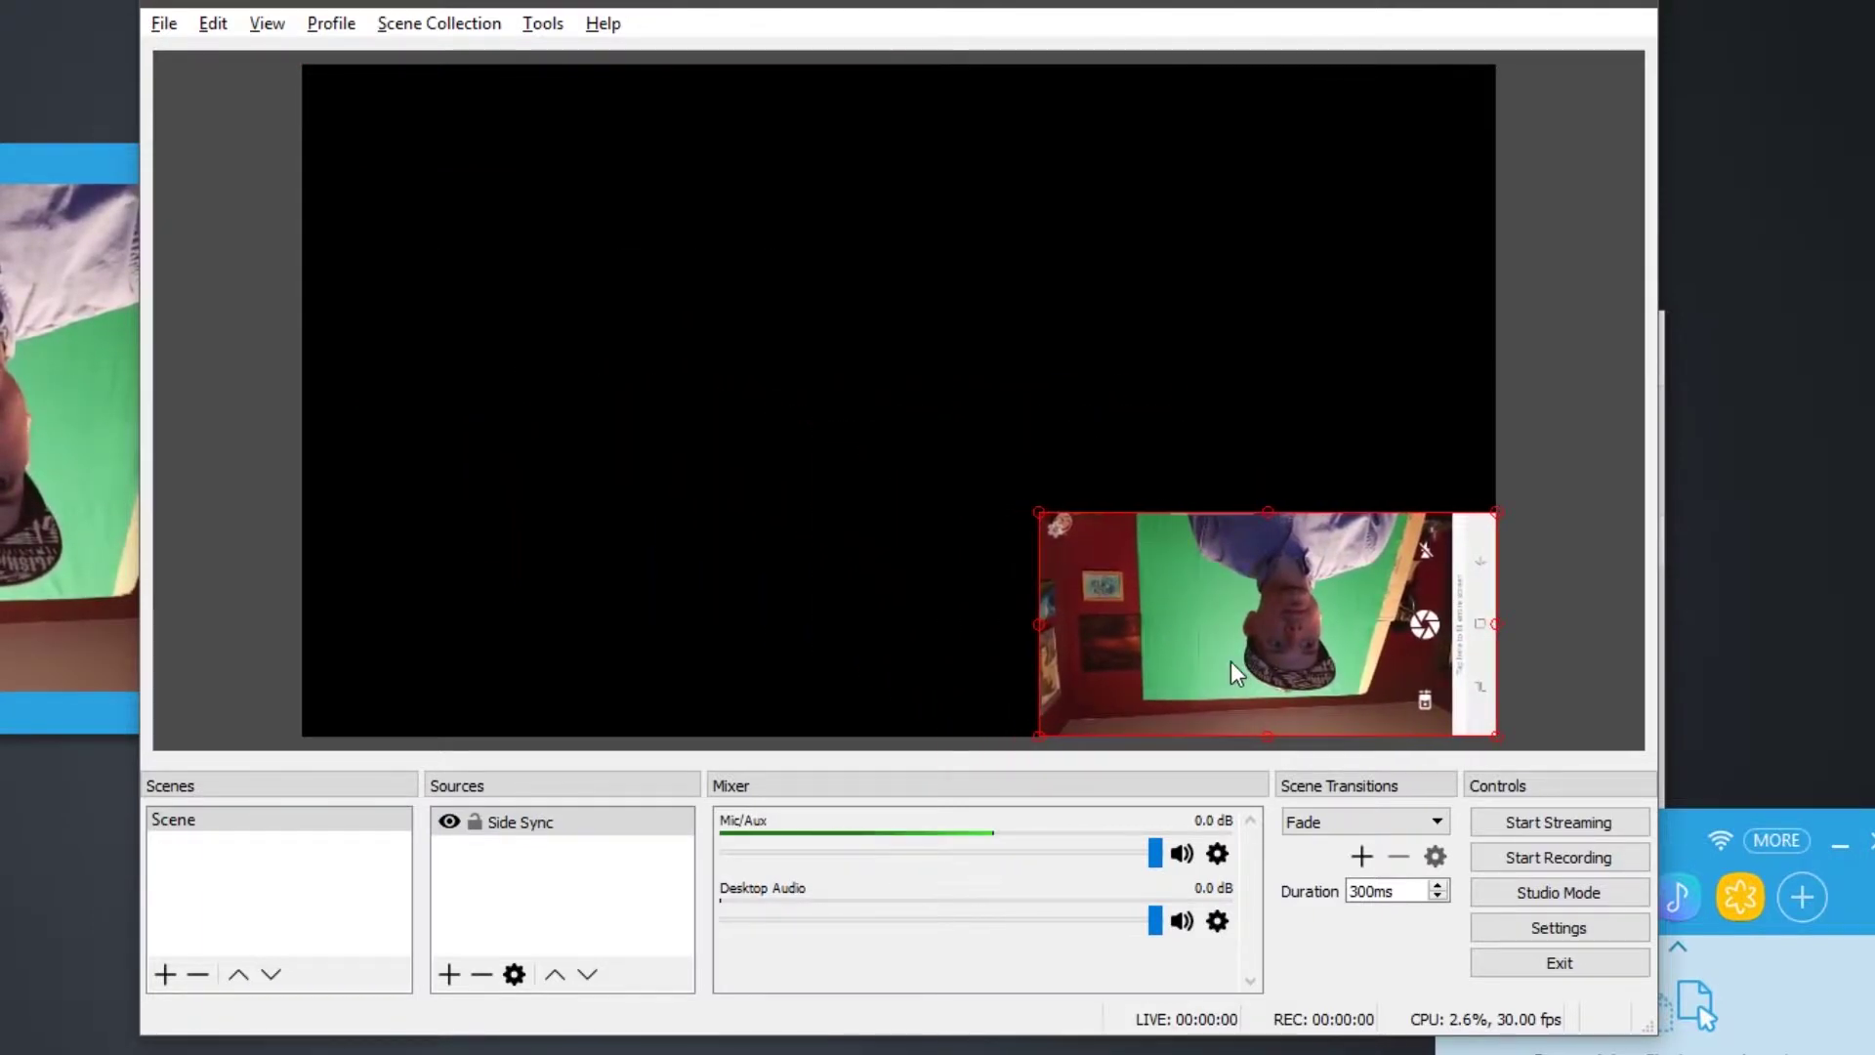
right_click(1127, 613)
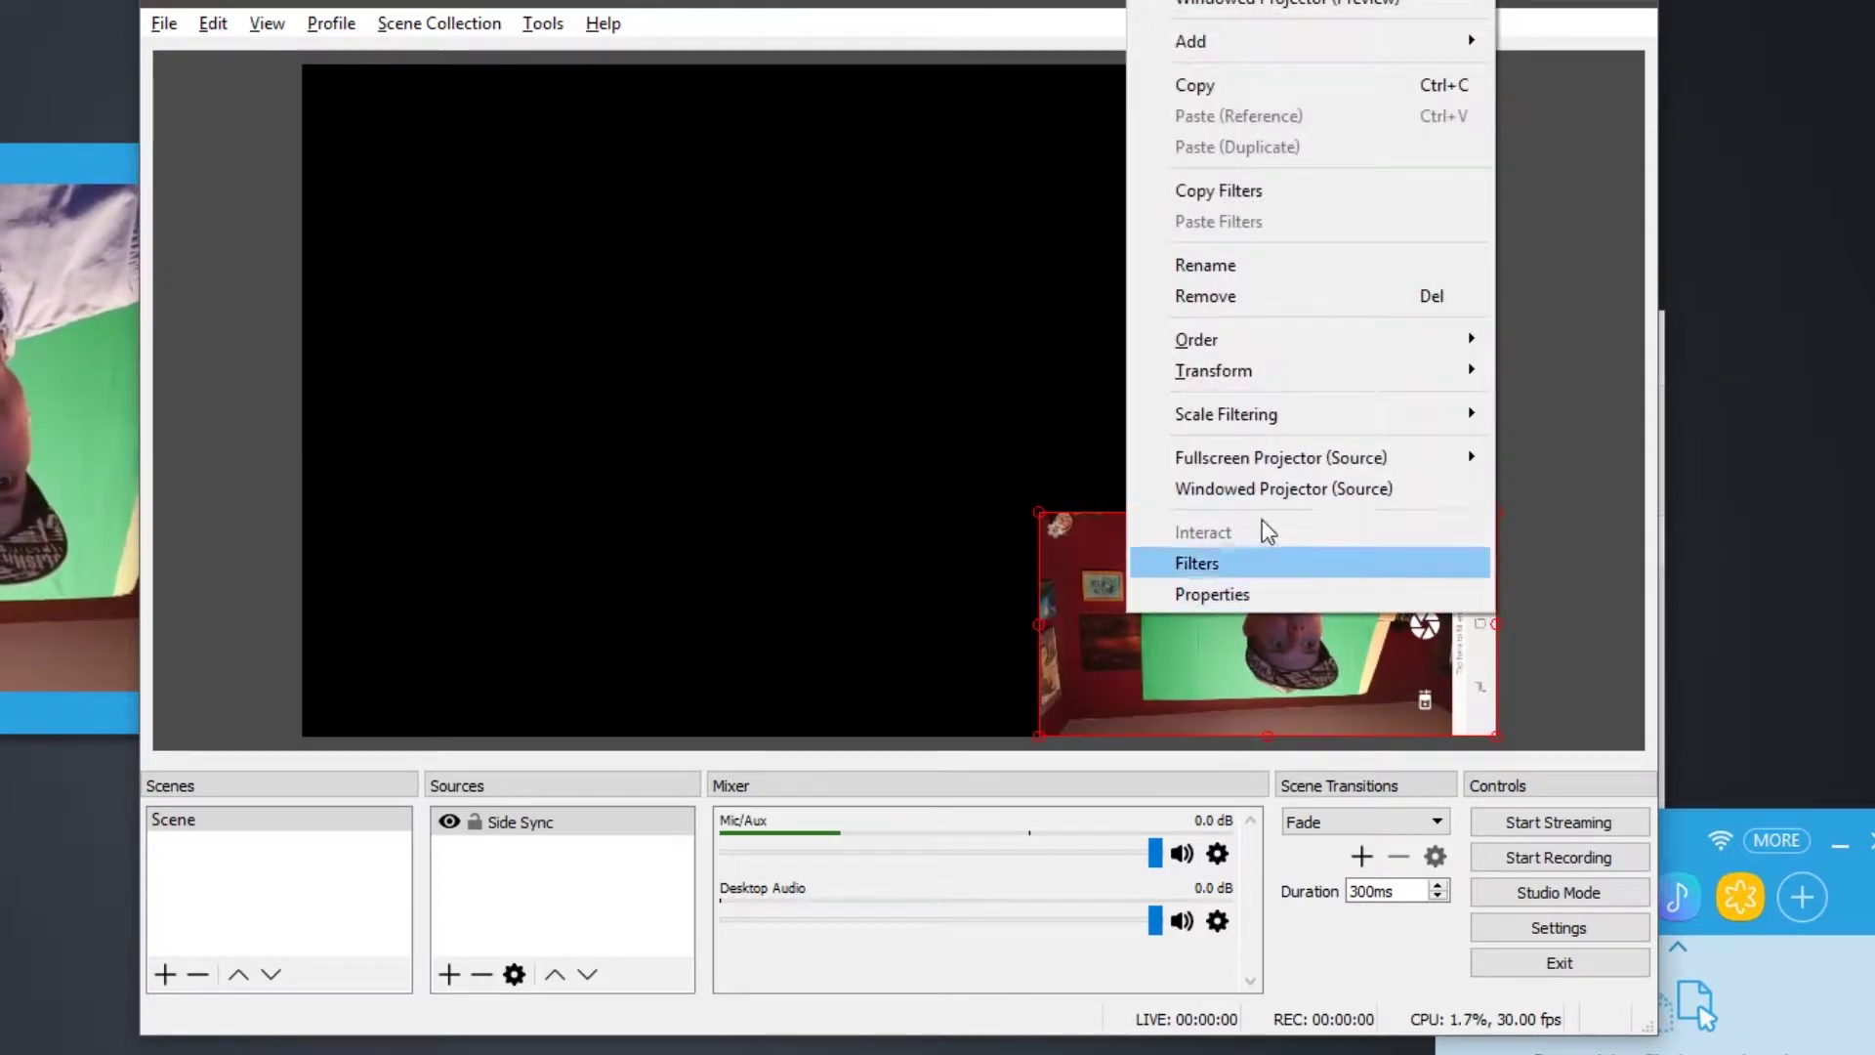
mouse_move(1275, 373)
mouse_move(1452, 411)
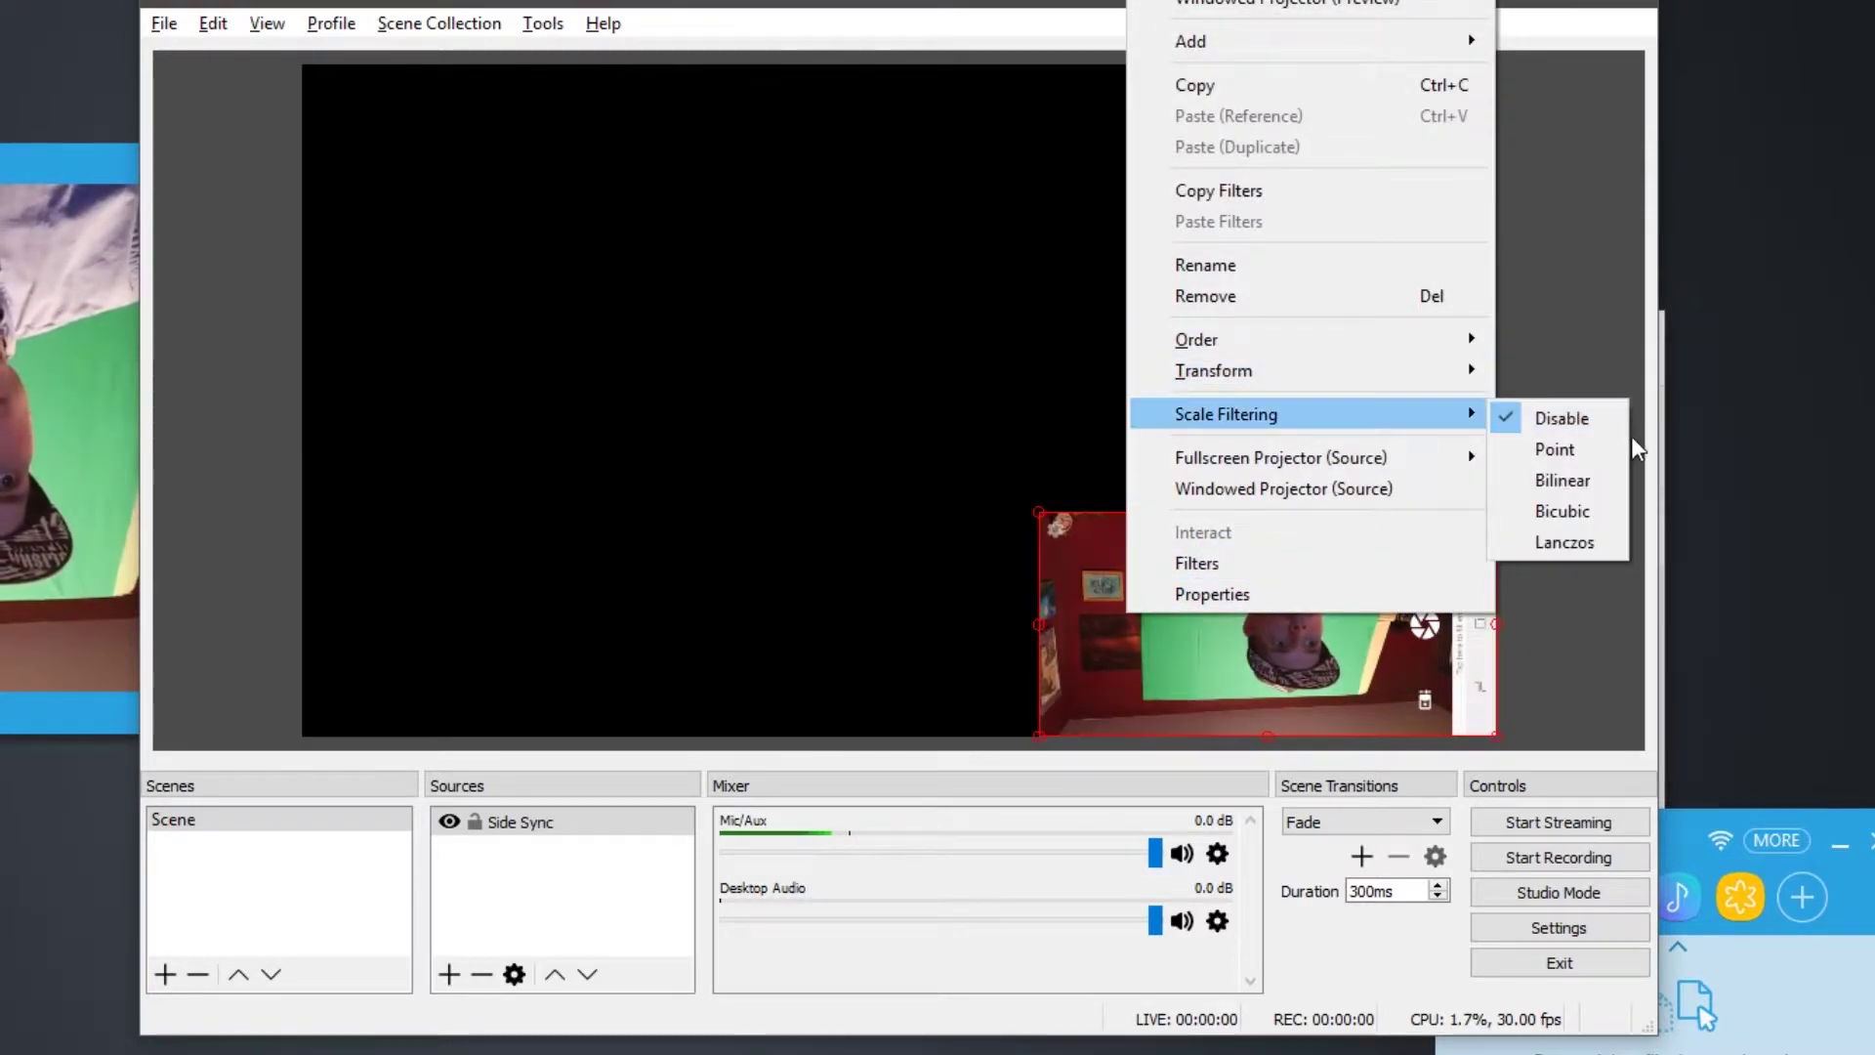
mouse_move(1461, 375)
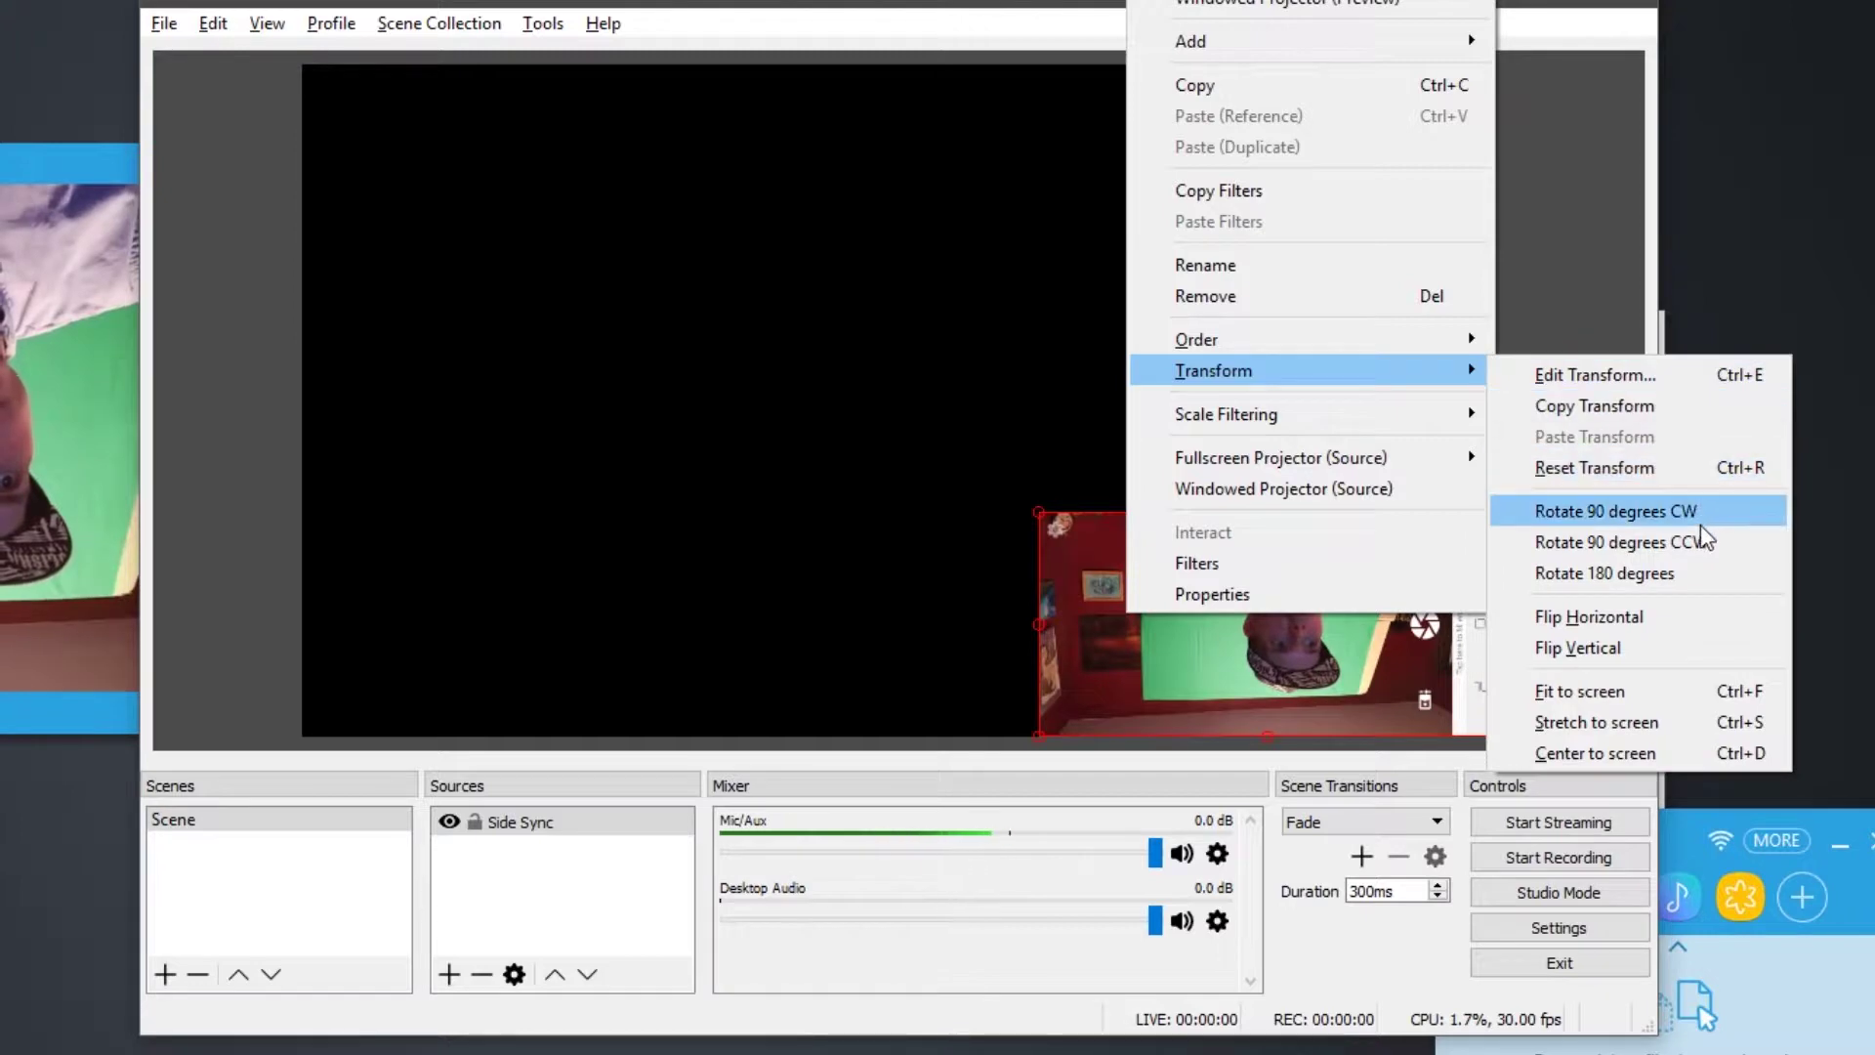
left_click(1702, 573)
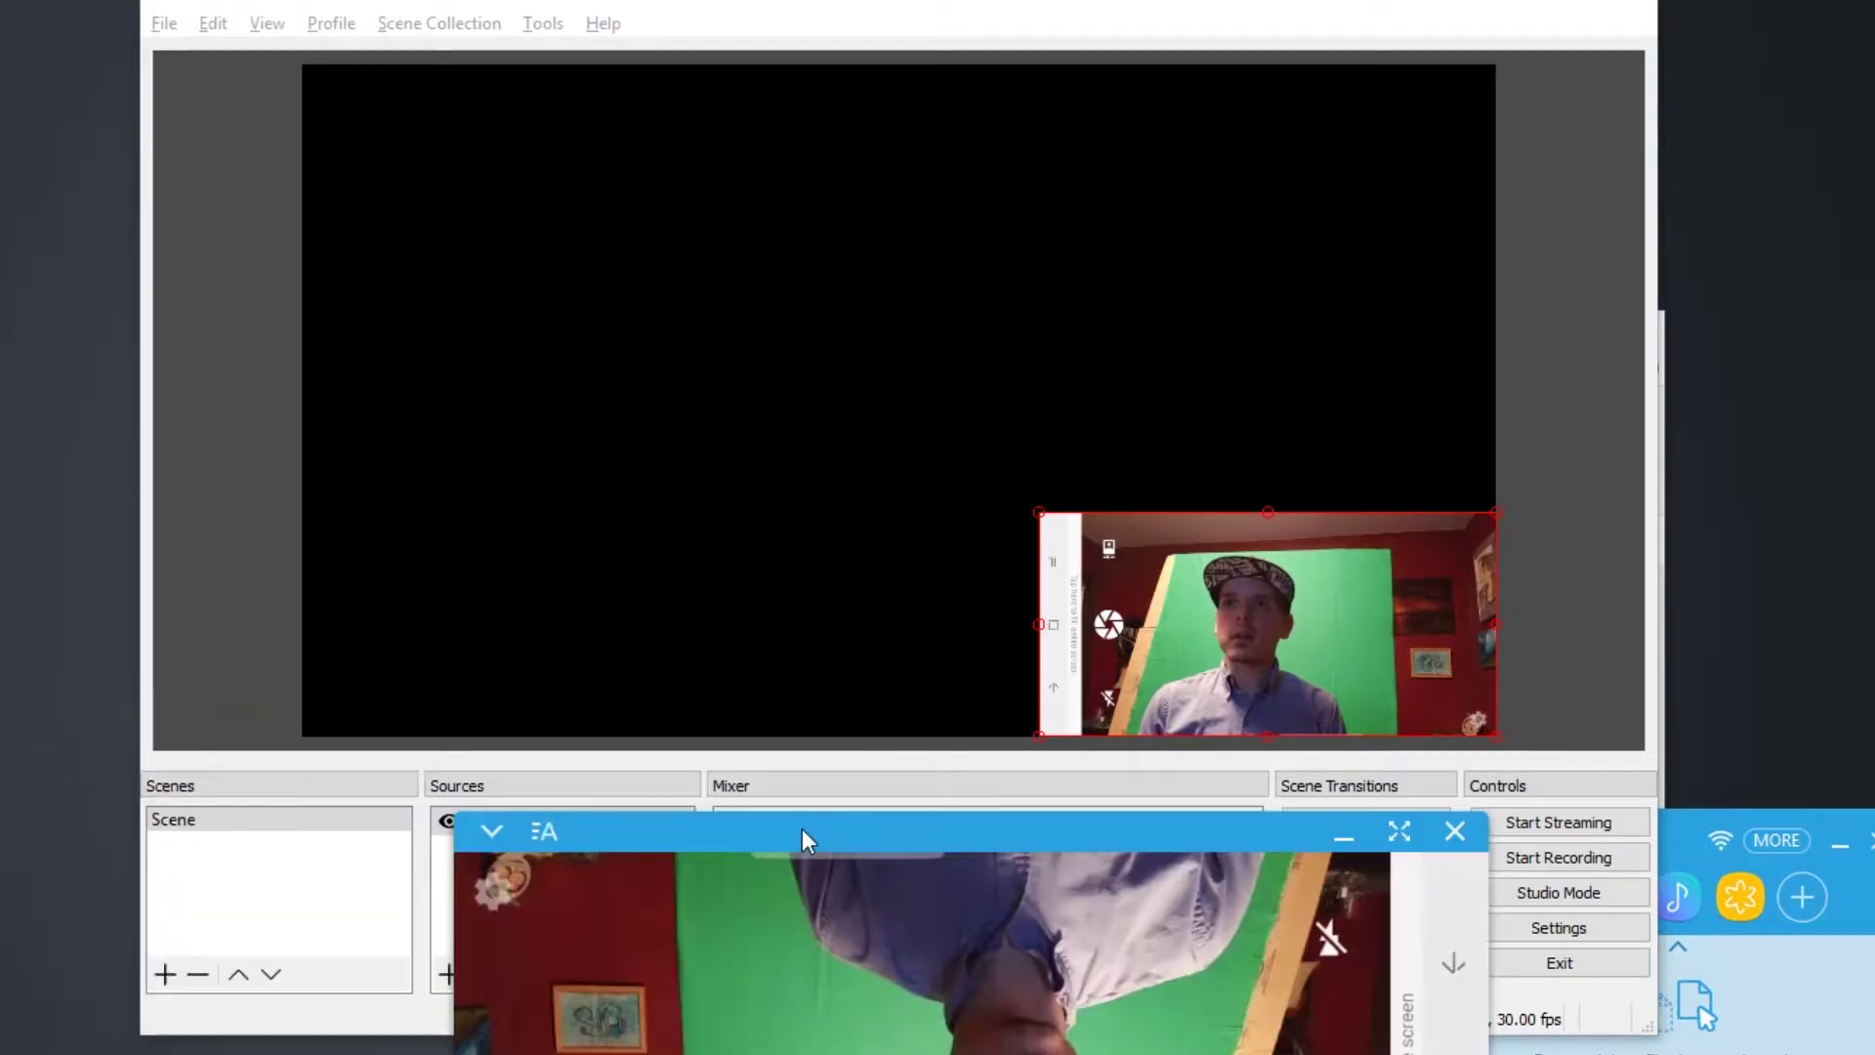
Step: Move aside and minimize the SideSync phone window, then reopen the Side Sync source's menu
left_click_drag(803, 830, 1871, 830)
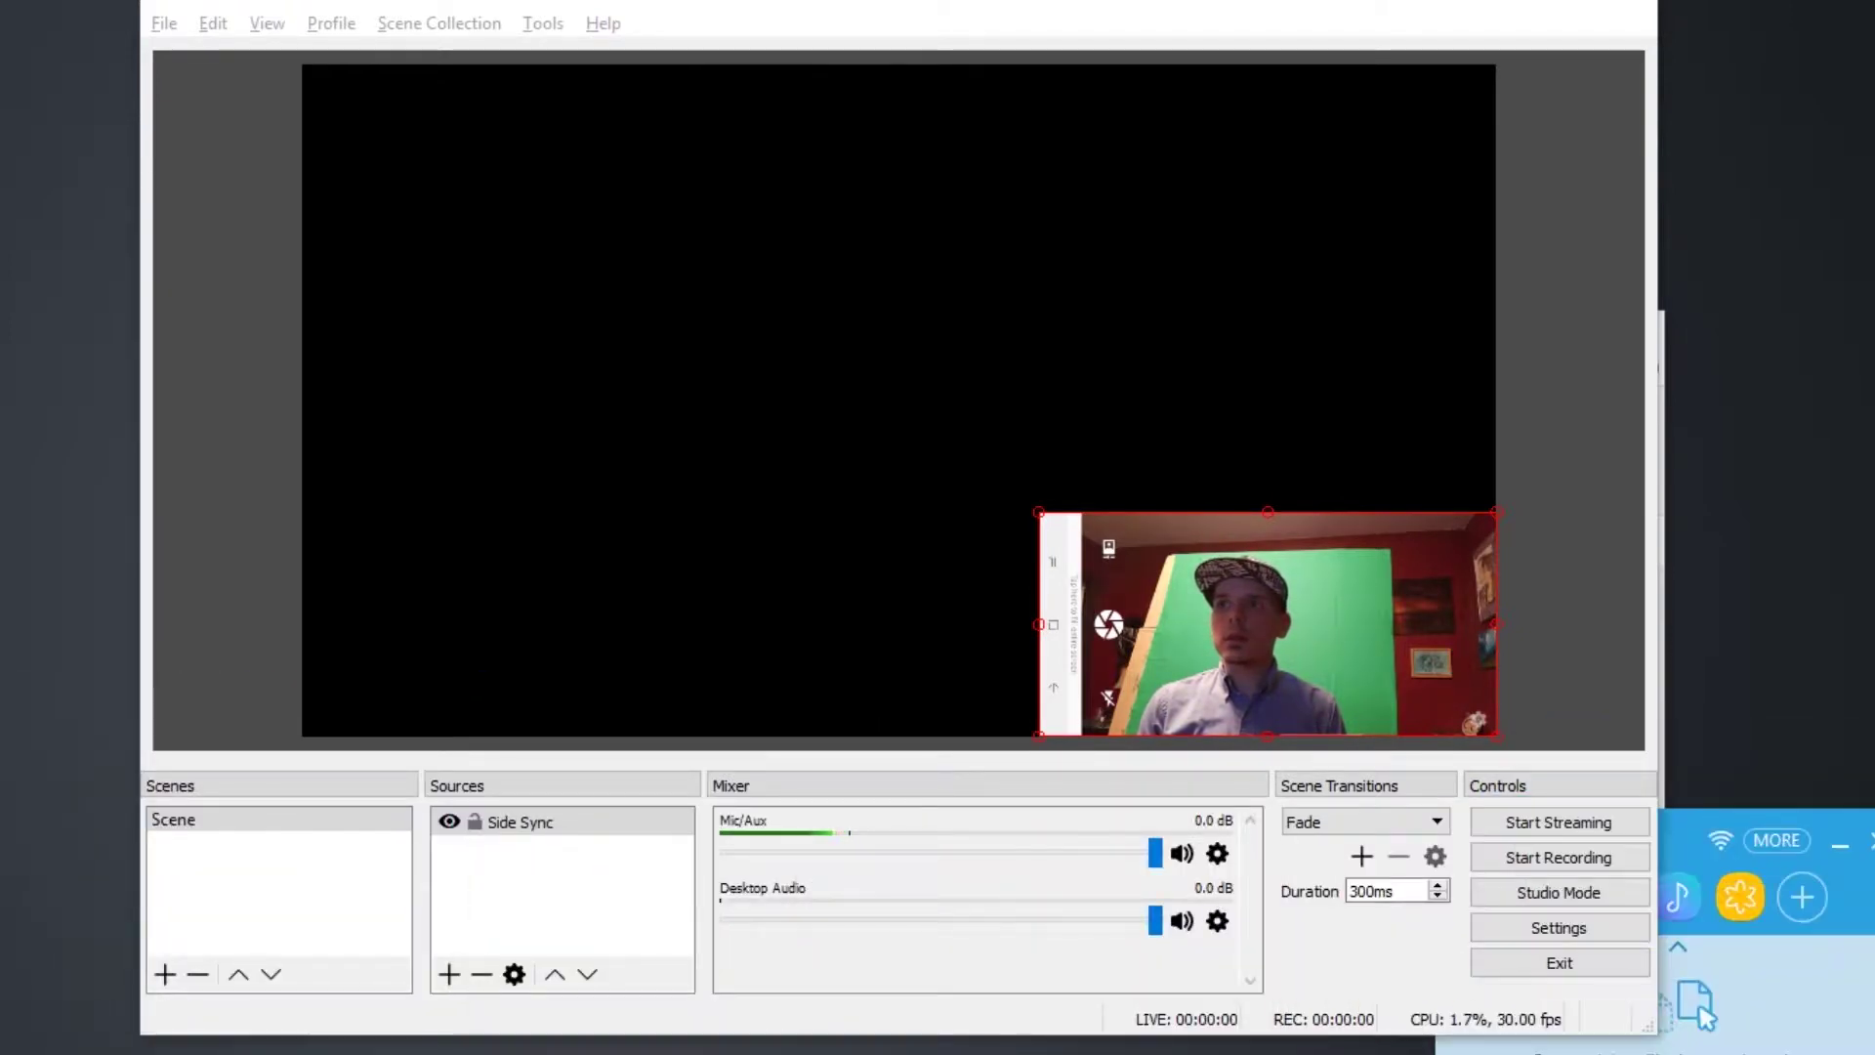
left_click_drag(1445, 782, 1416, 1051)
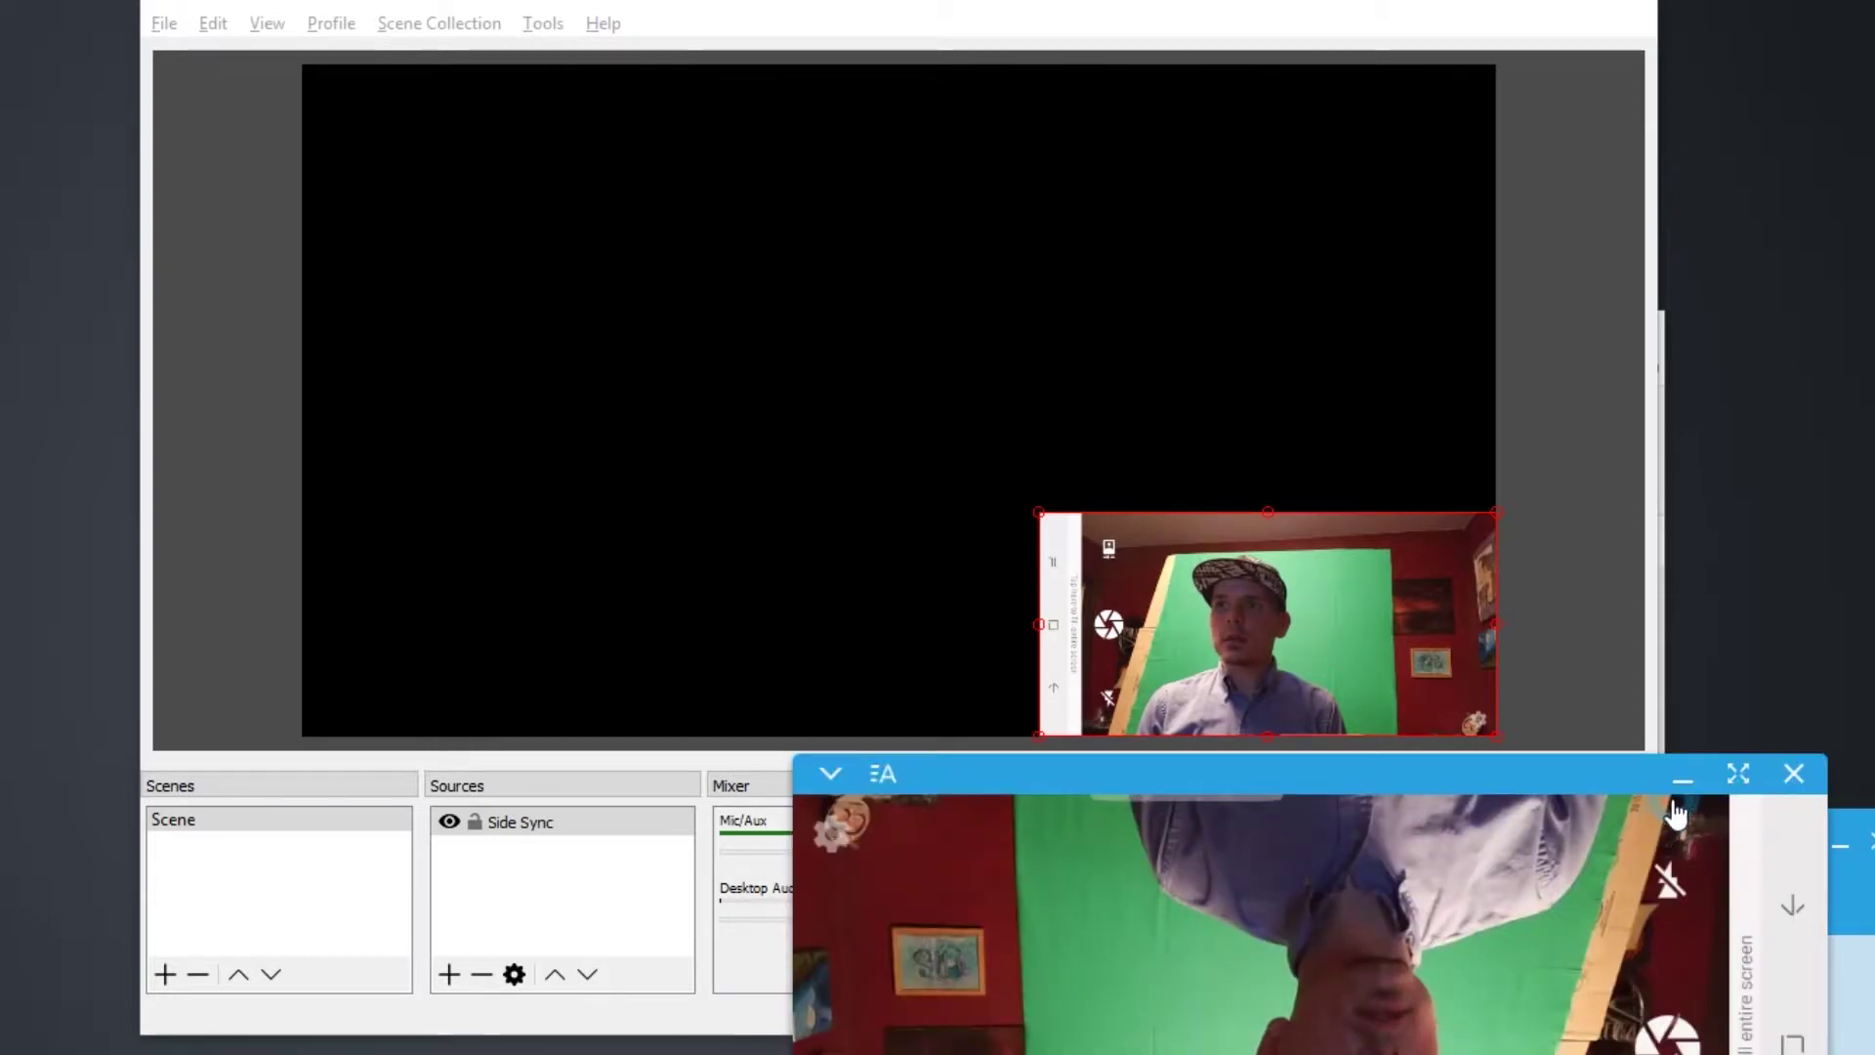
left_click(1680, 781)
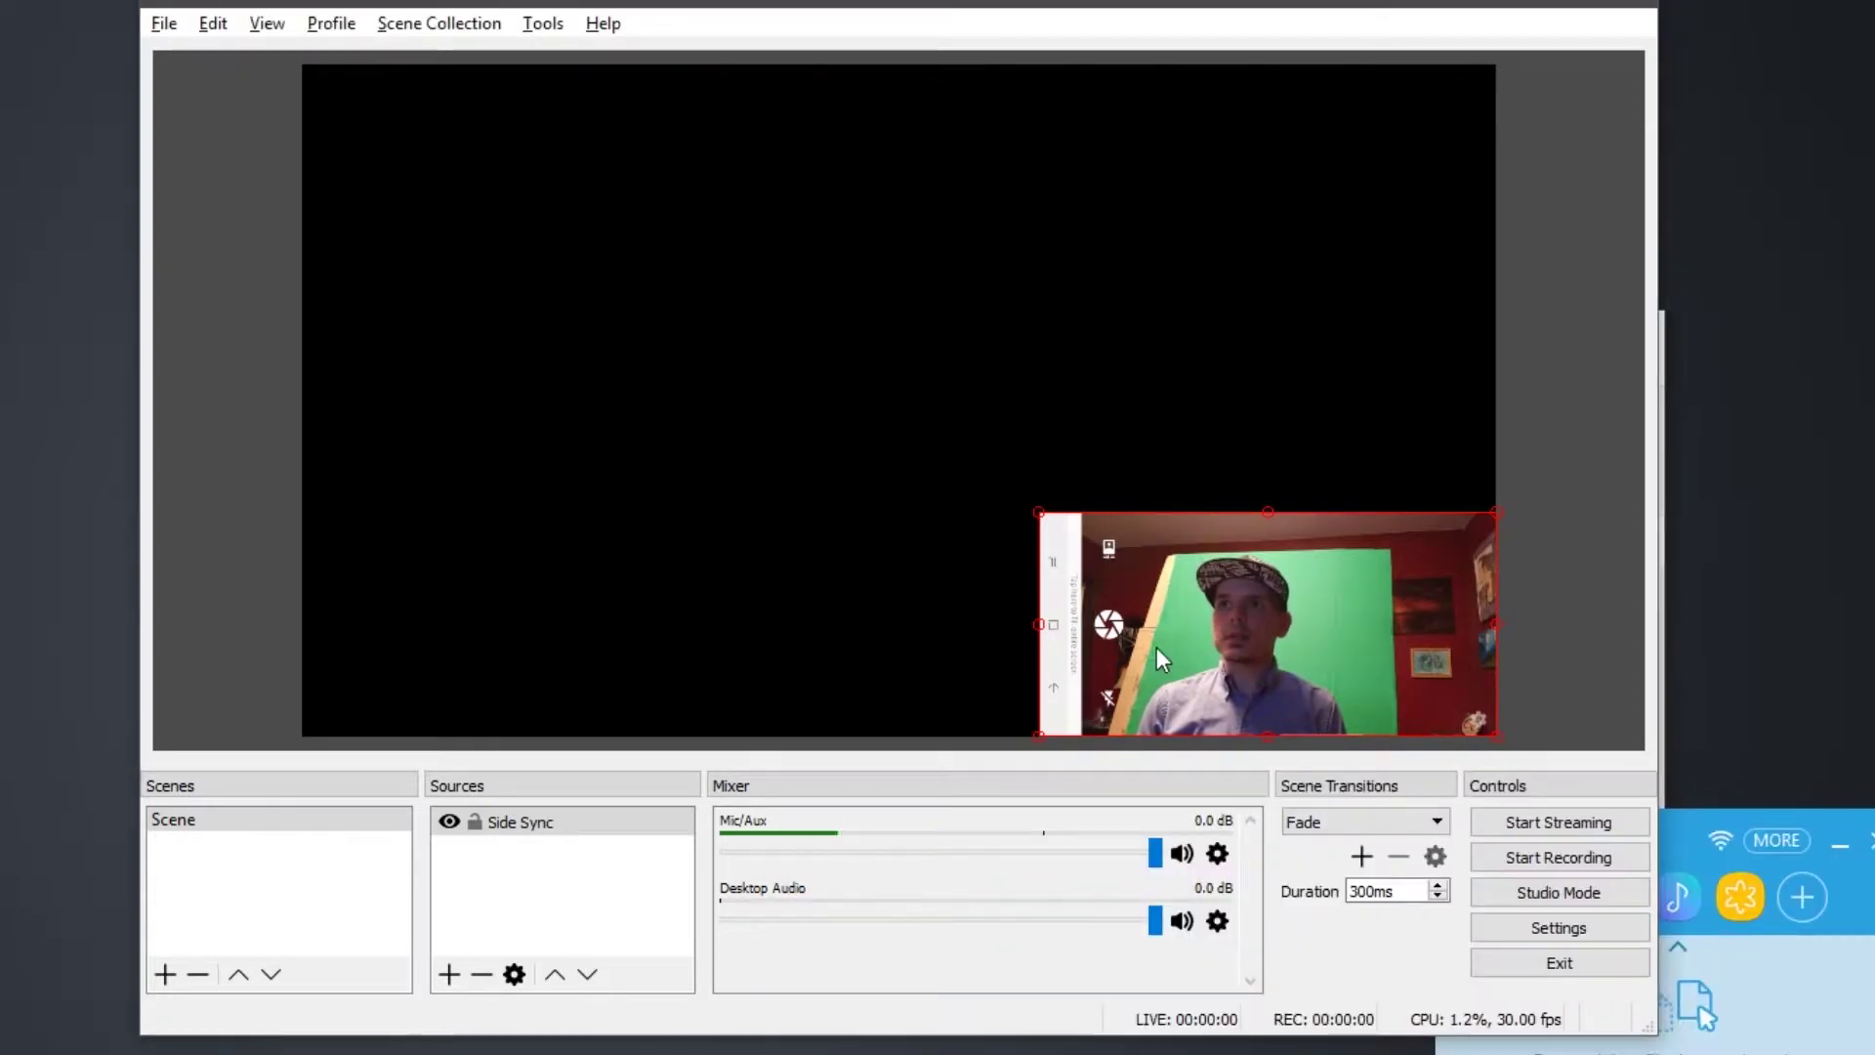
right_click(1311, 642)
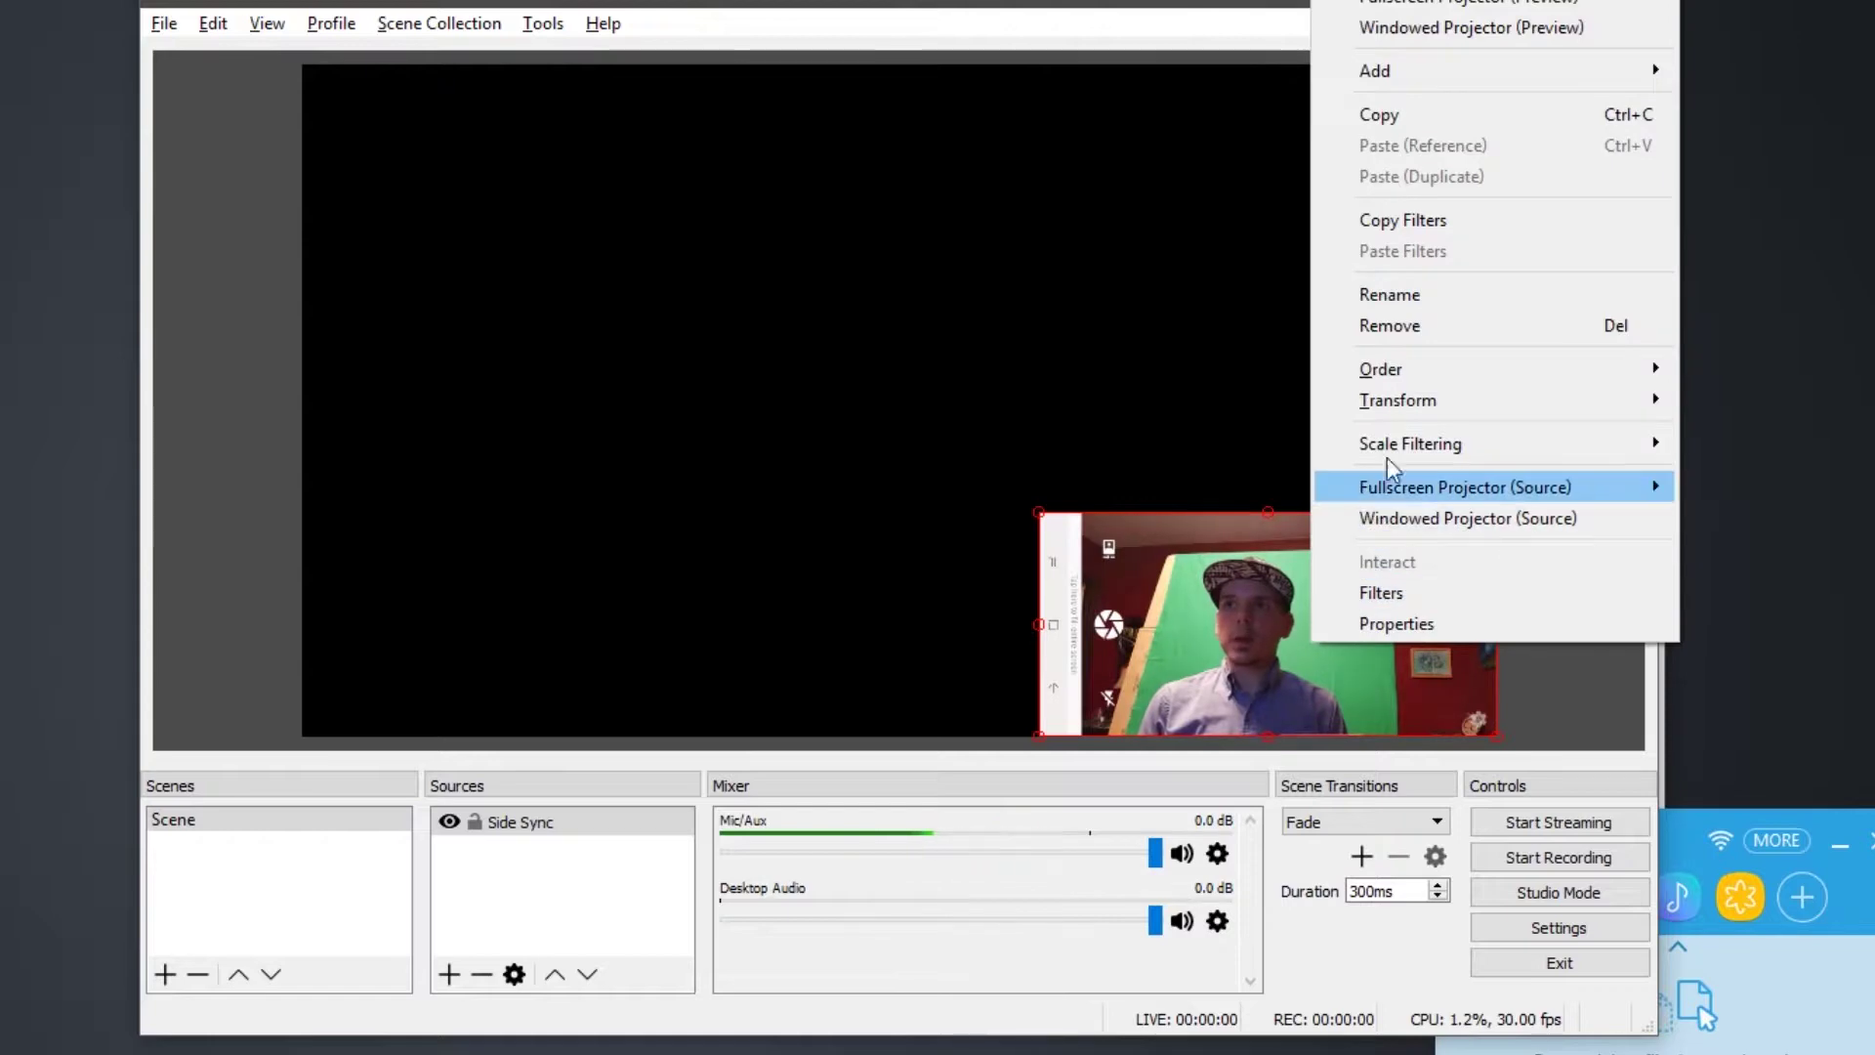
Step: Open the Side Sync transform settings and nudge the right crop upward
mouse_move(1414, 398)
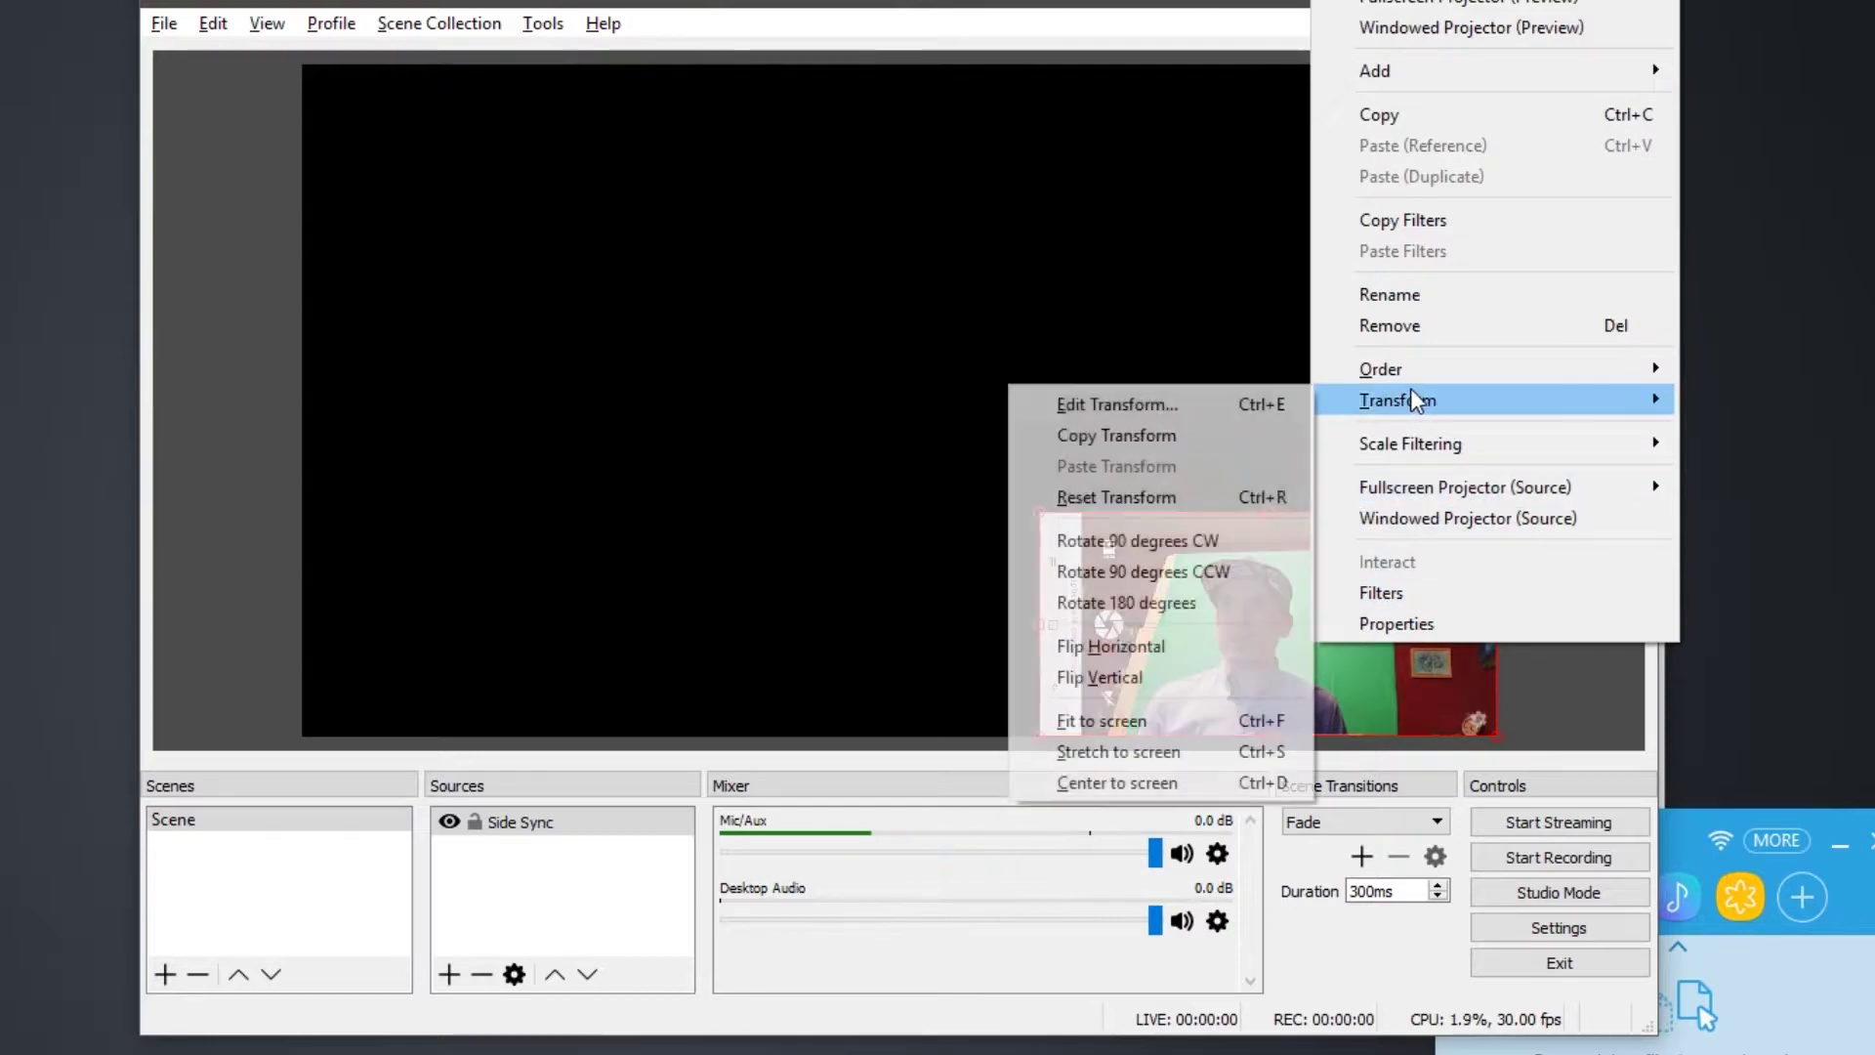
left_click(1246, 402)
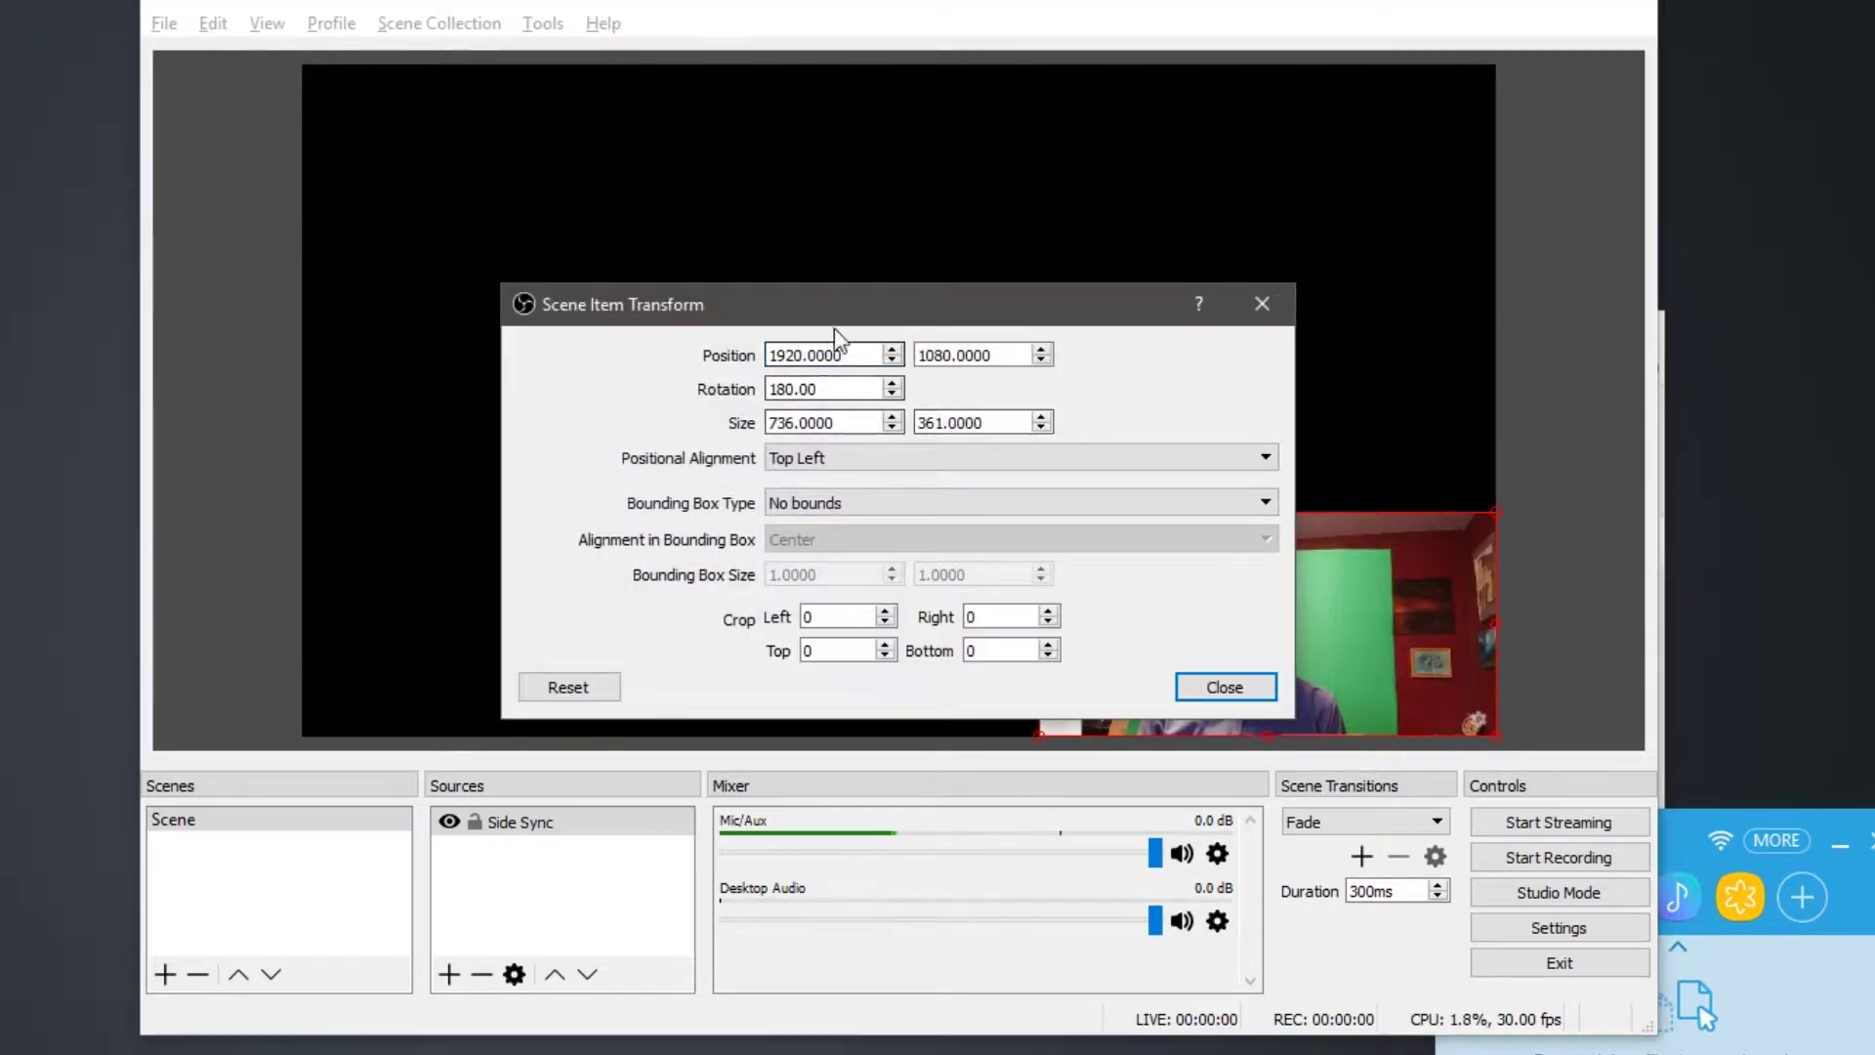
left_click_drag(851, 307, 339, 330)
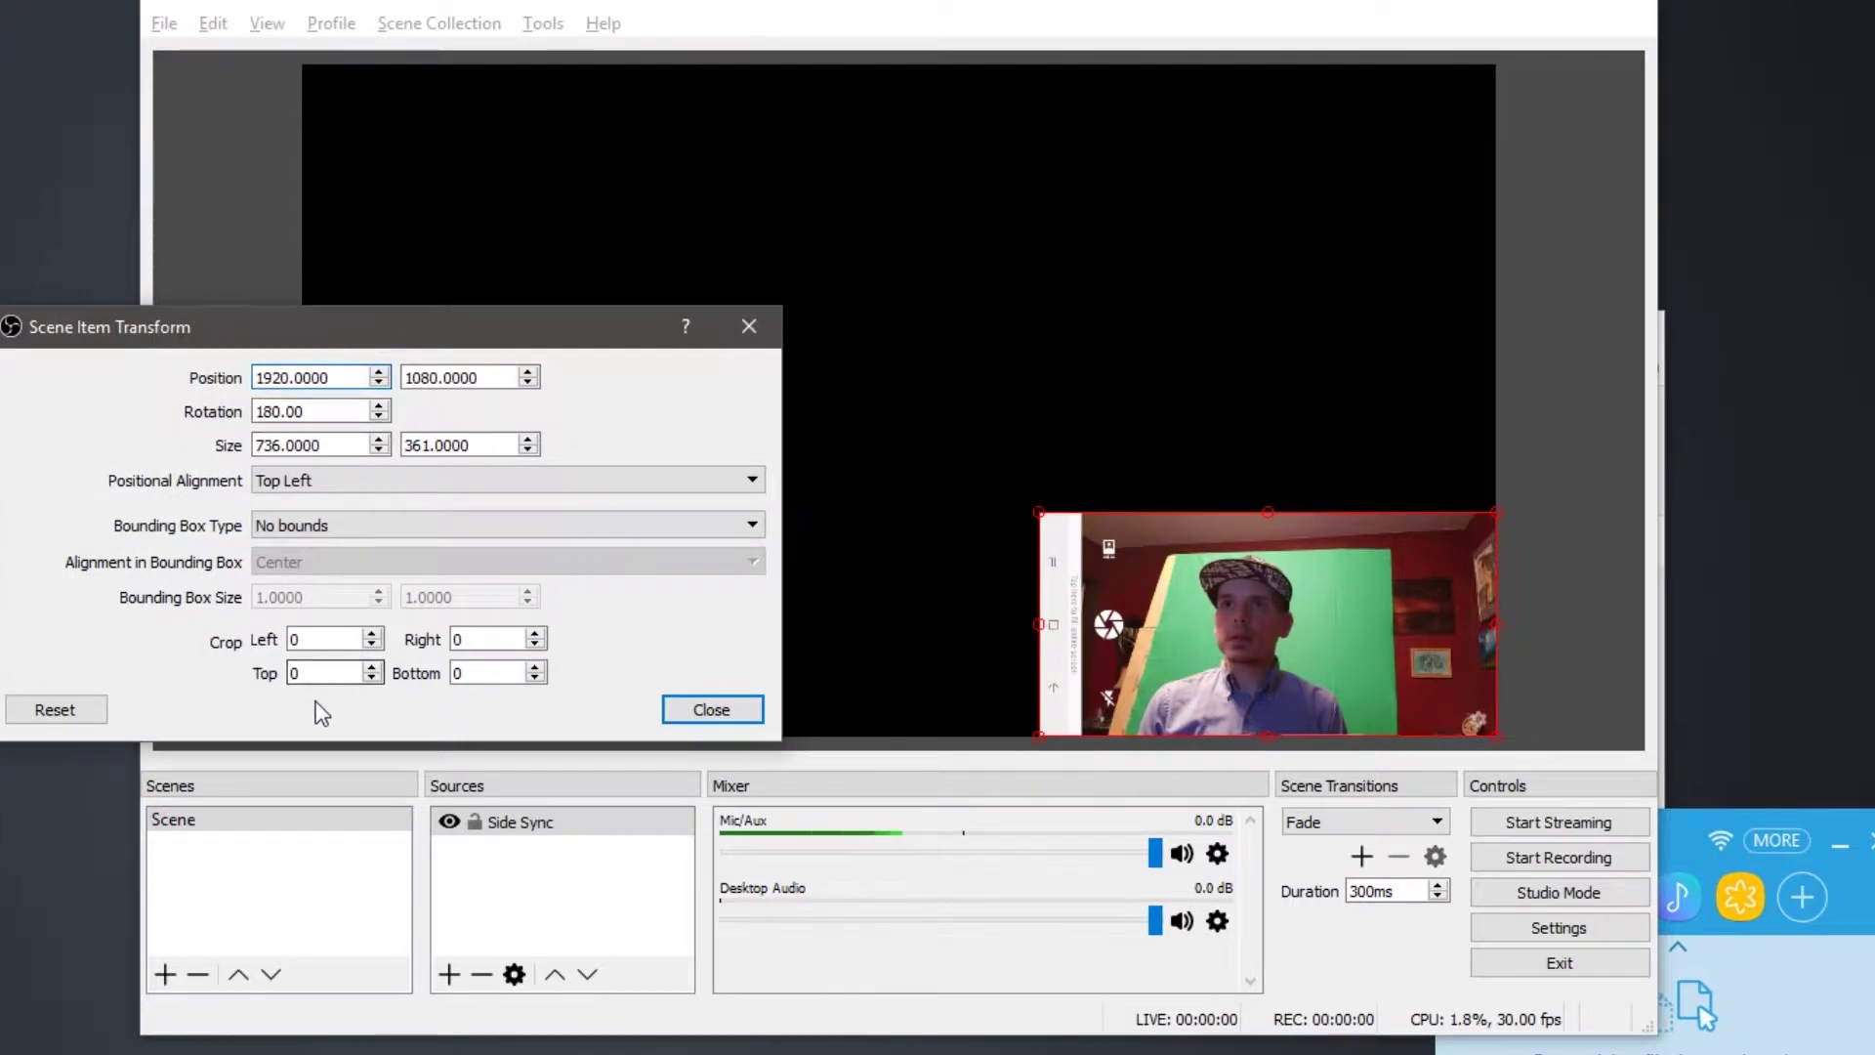
left_click(536, 634)
left_click(536, 634)
left_click(537, 634)
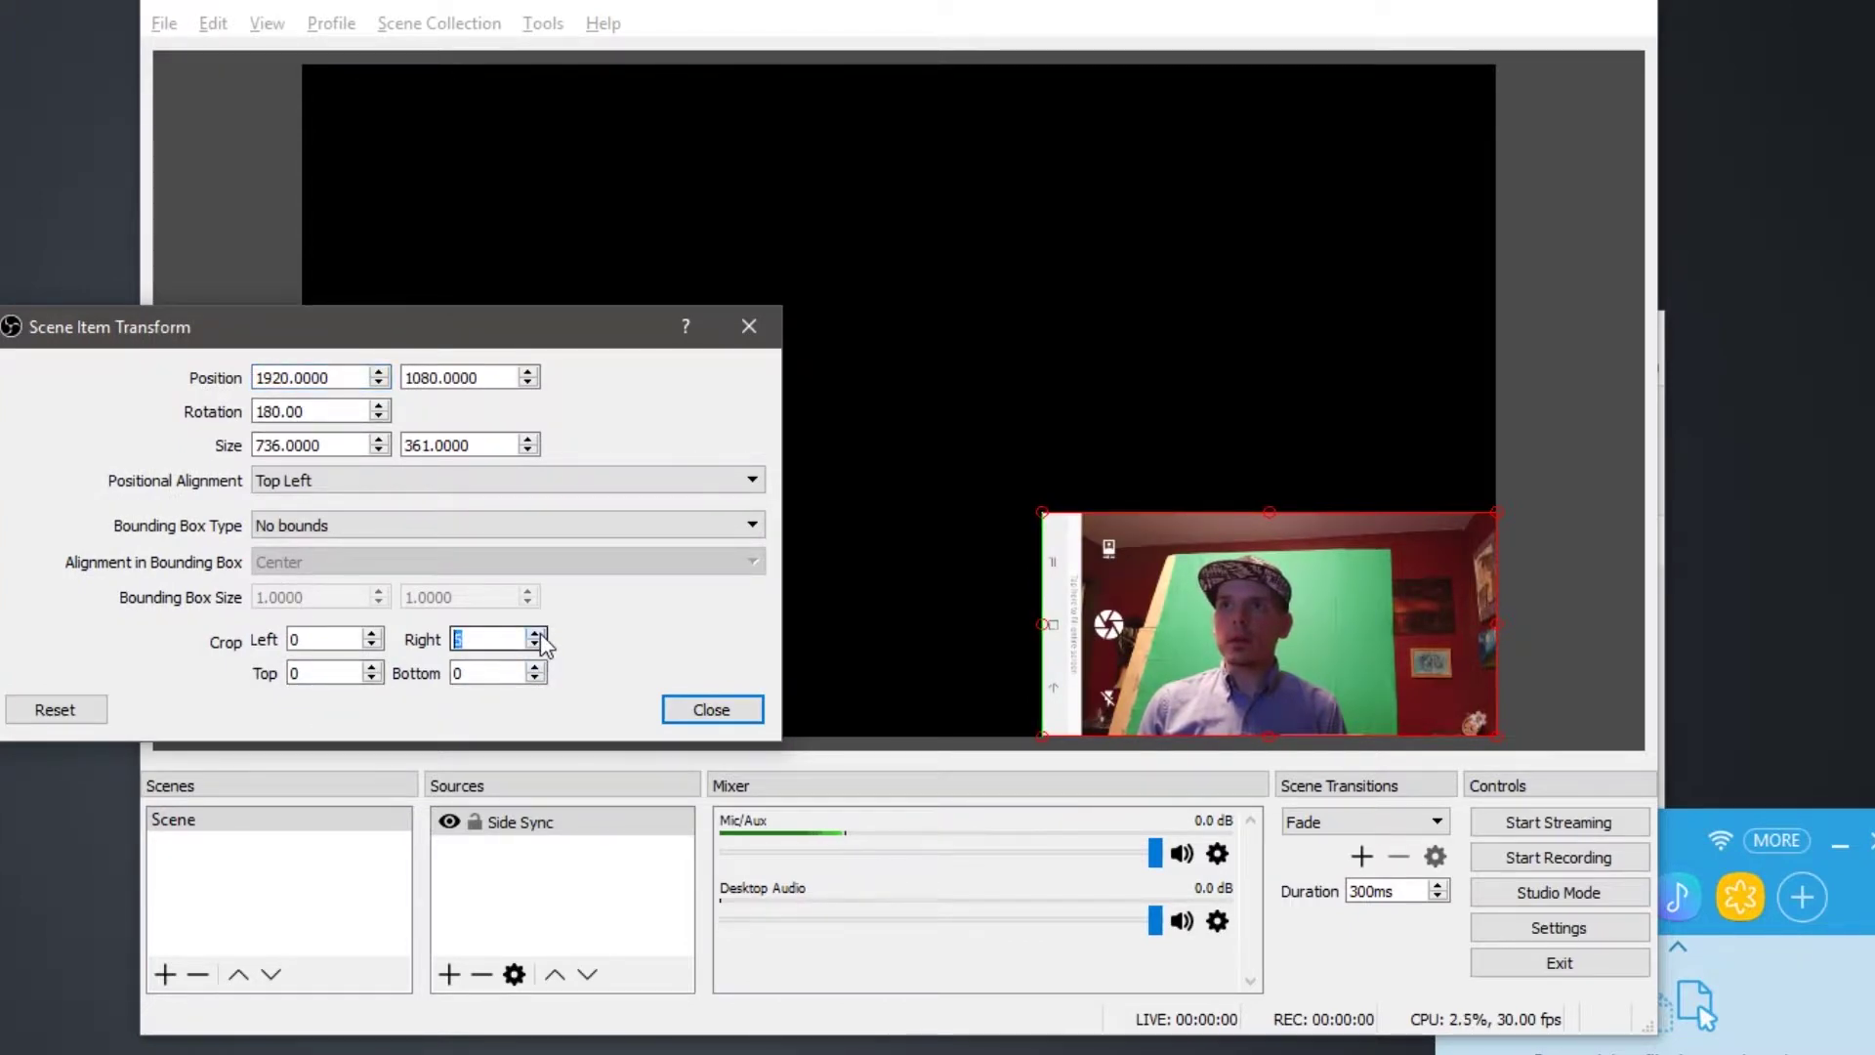
left_click(536, 634)
left_click(537, 634)
key("Up")
key("Up")
key("Up")
key("Up")
key("Up")
key("Up")
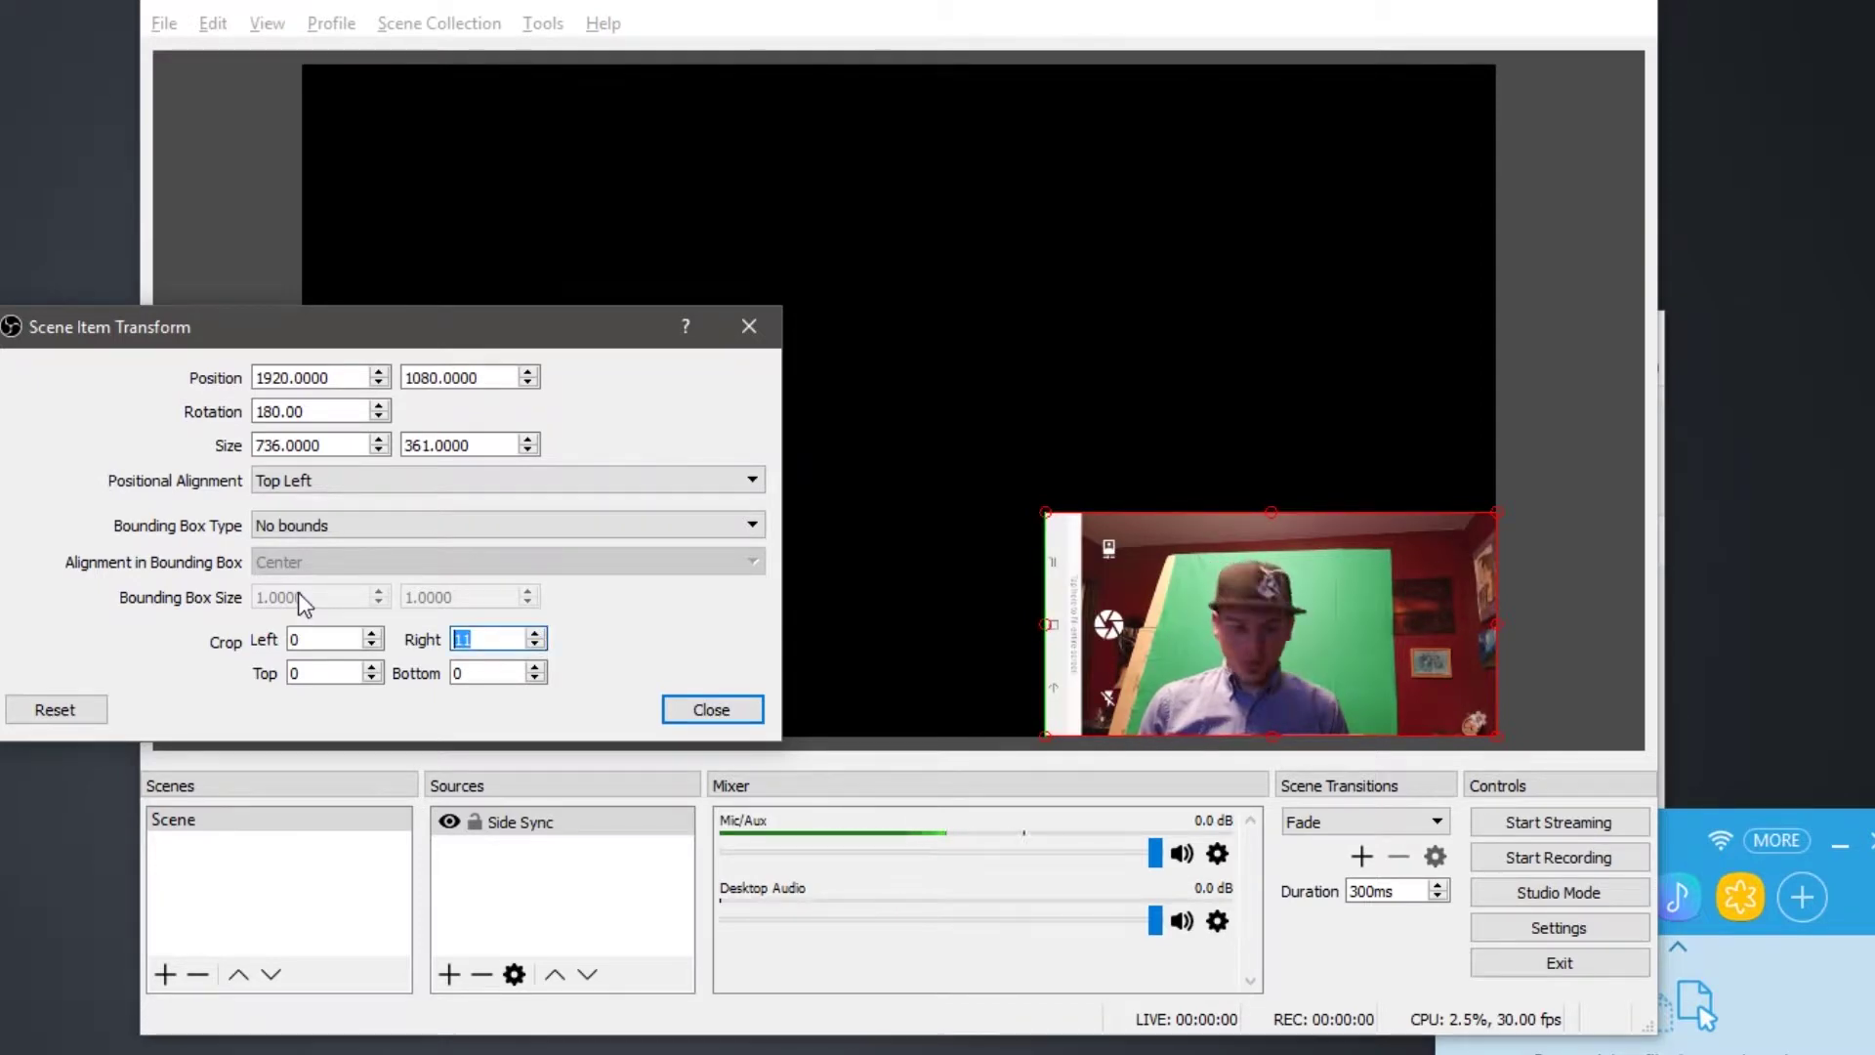
Step: Enter the right crop value, correcting it to 150
type("100")
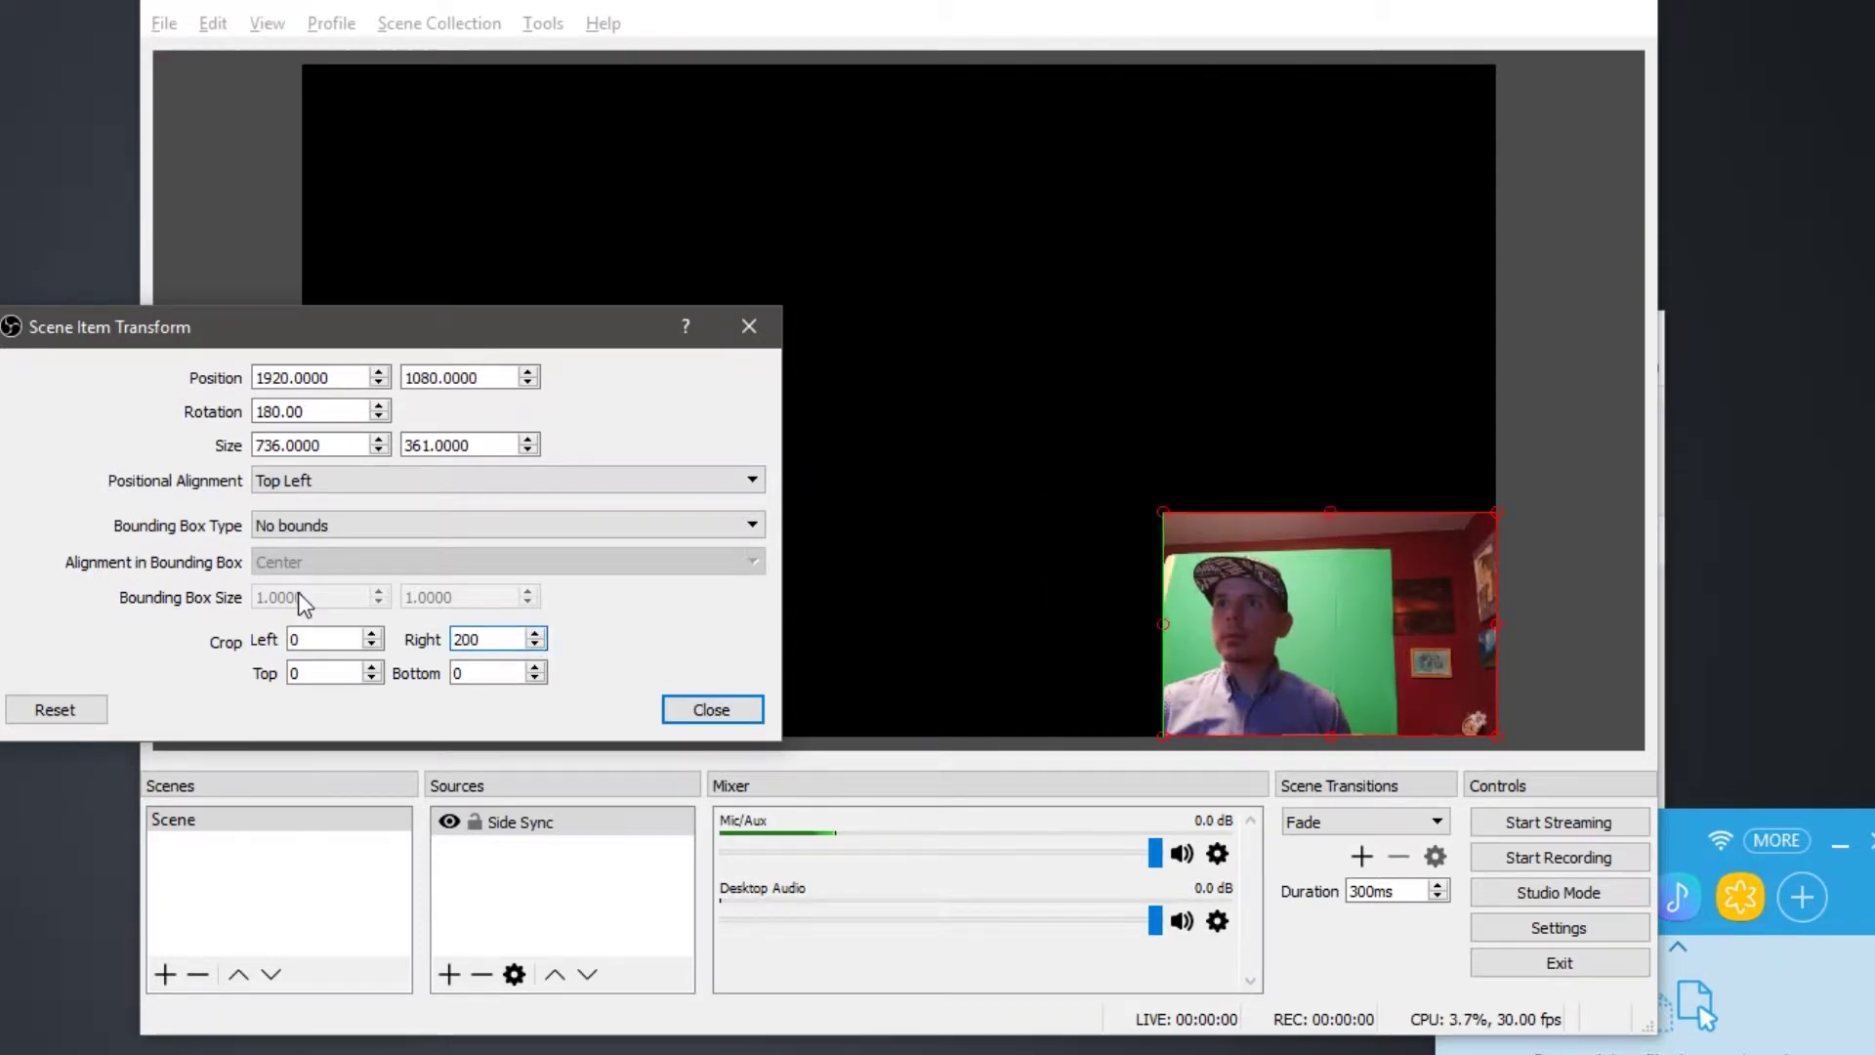
key("BackSpace")
key("BackSpace")
key("BackSpace")
type("2")
key("Home")
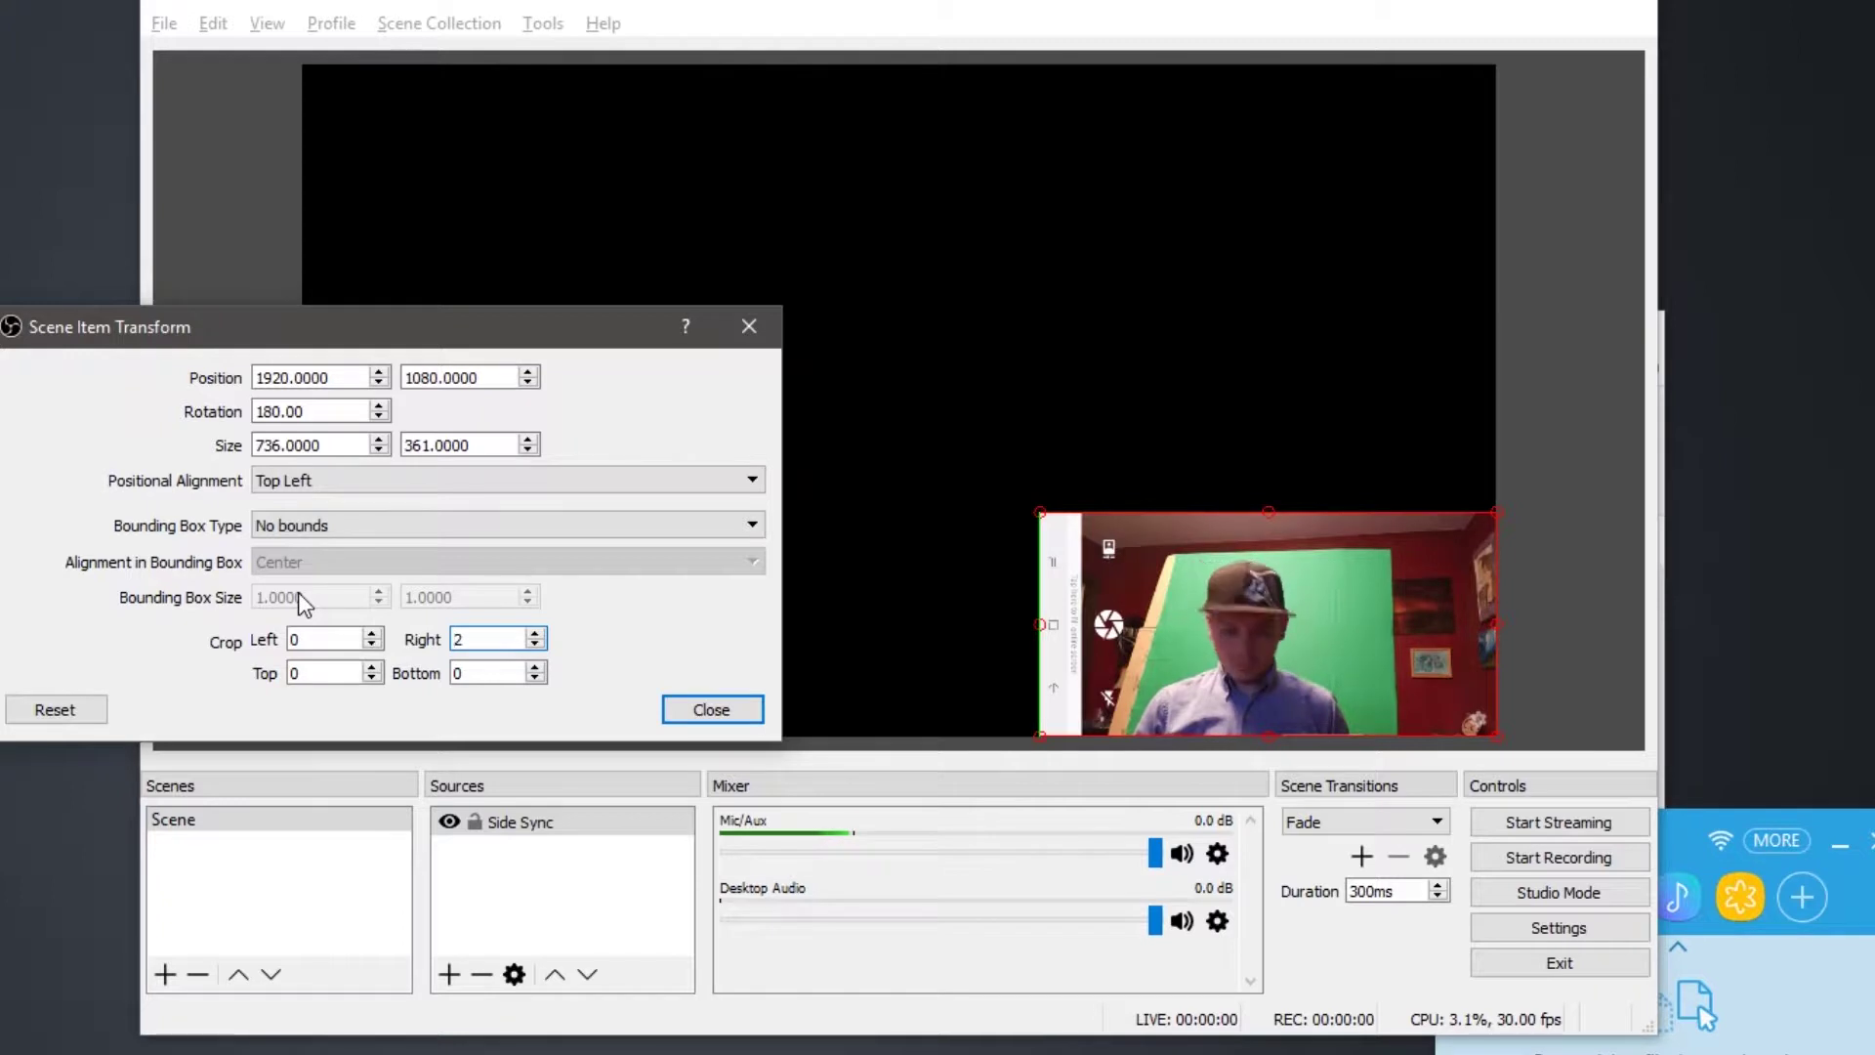
type("15")
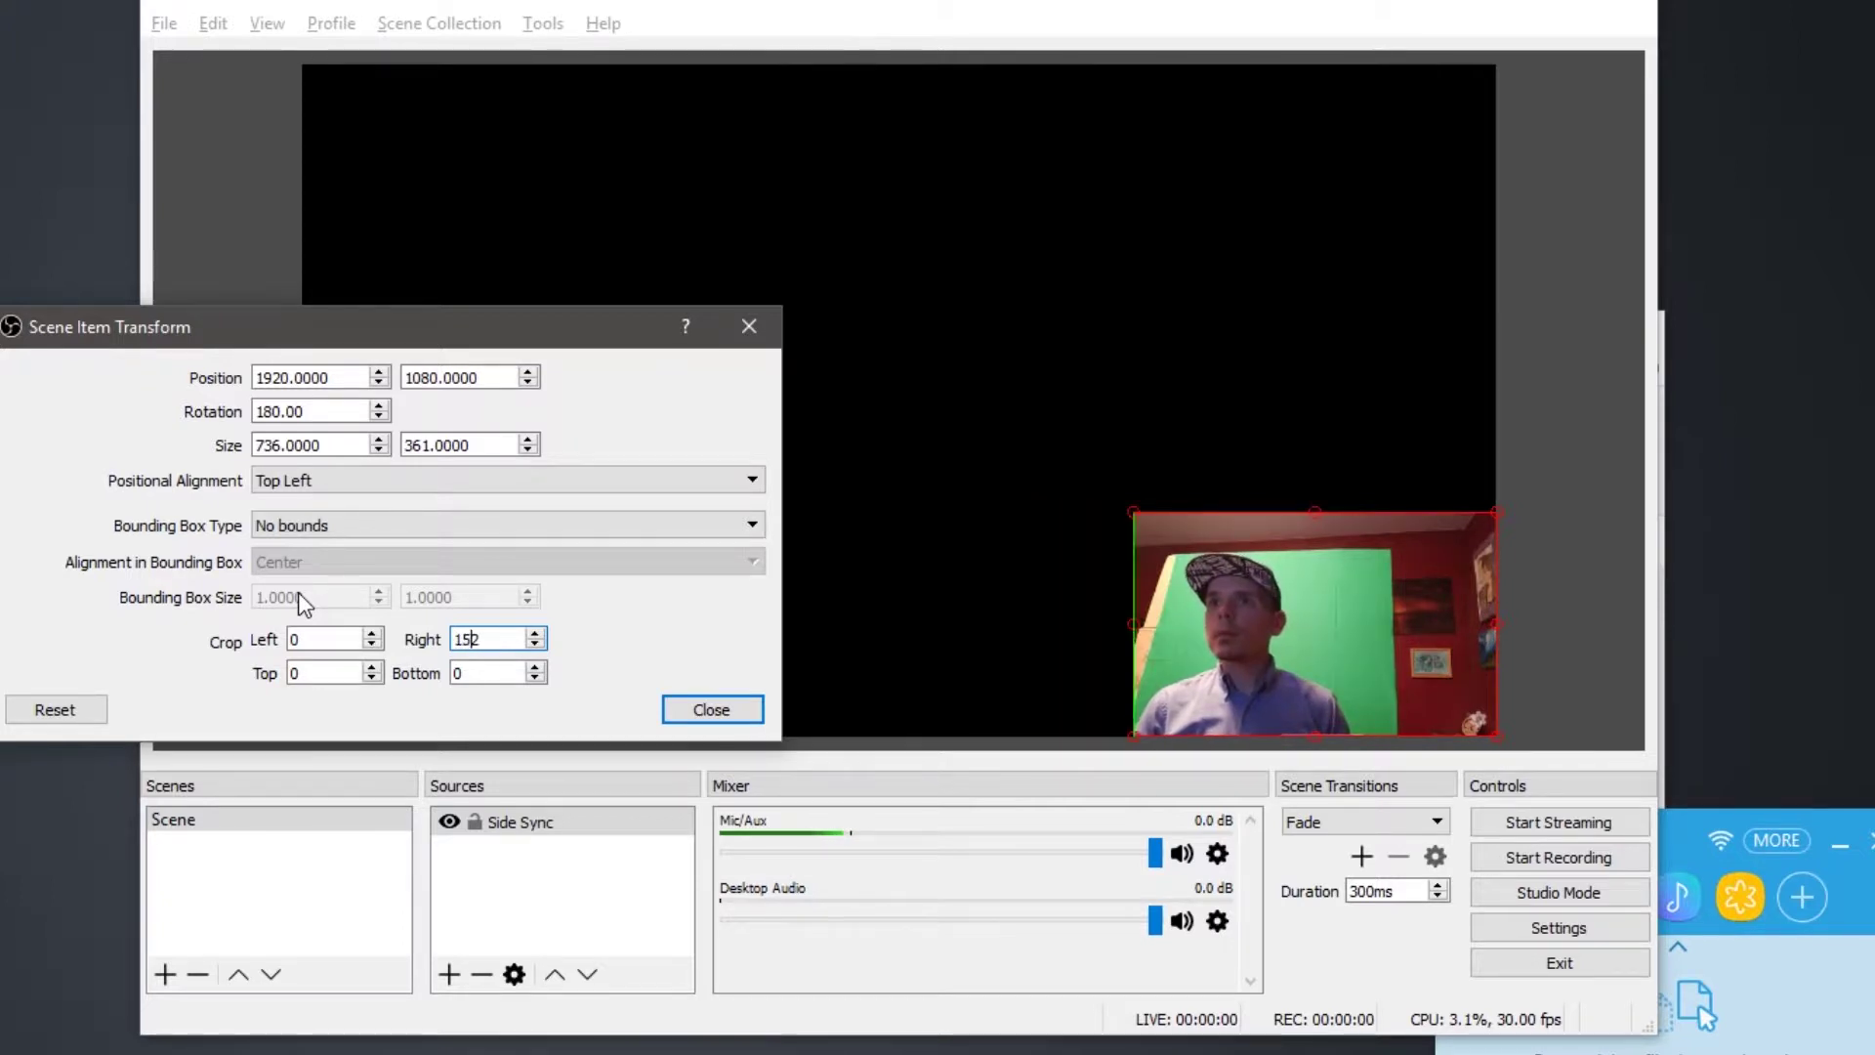
key("Delete")
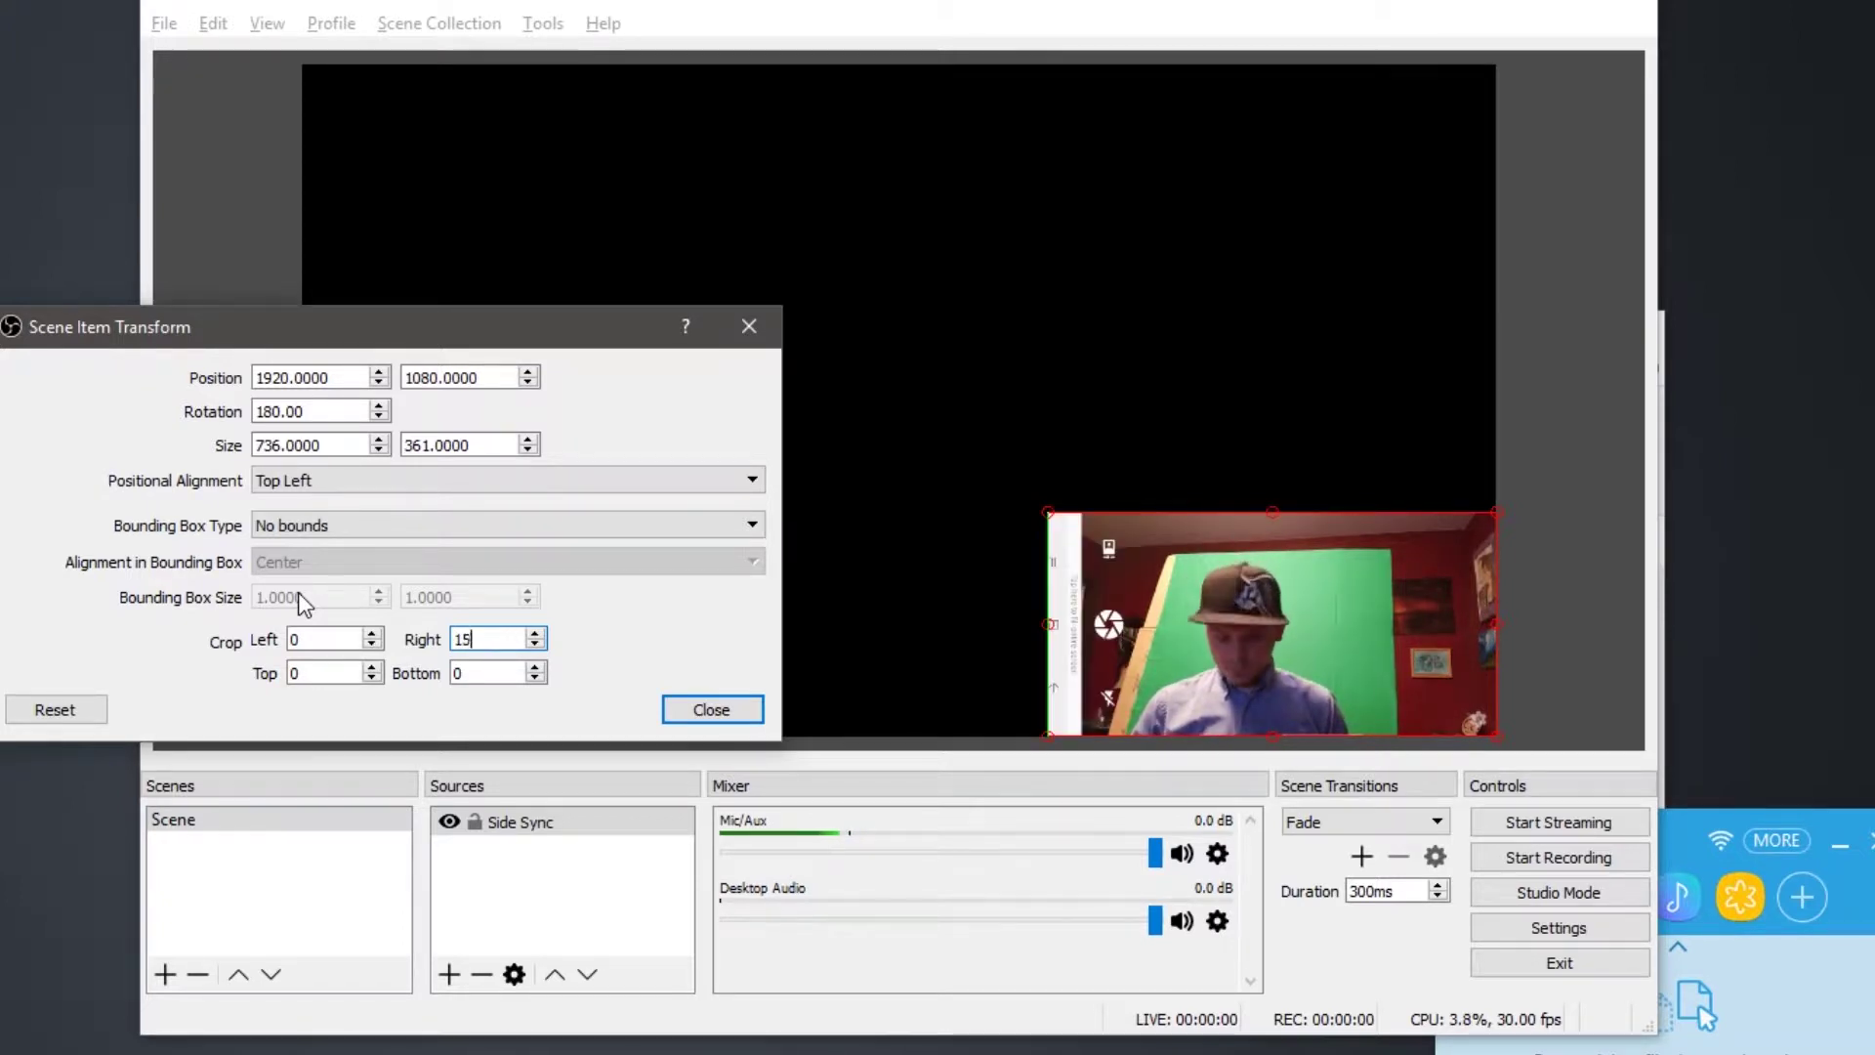
type("0")
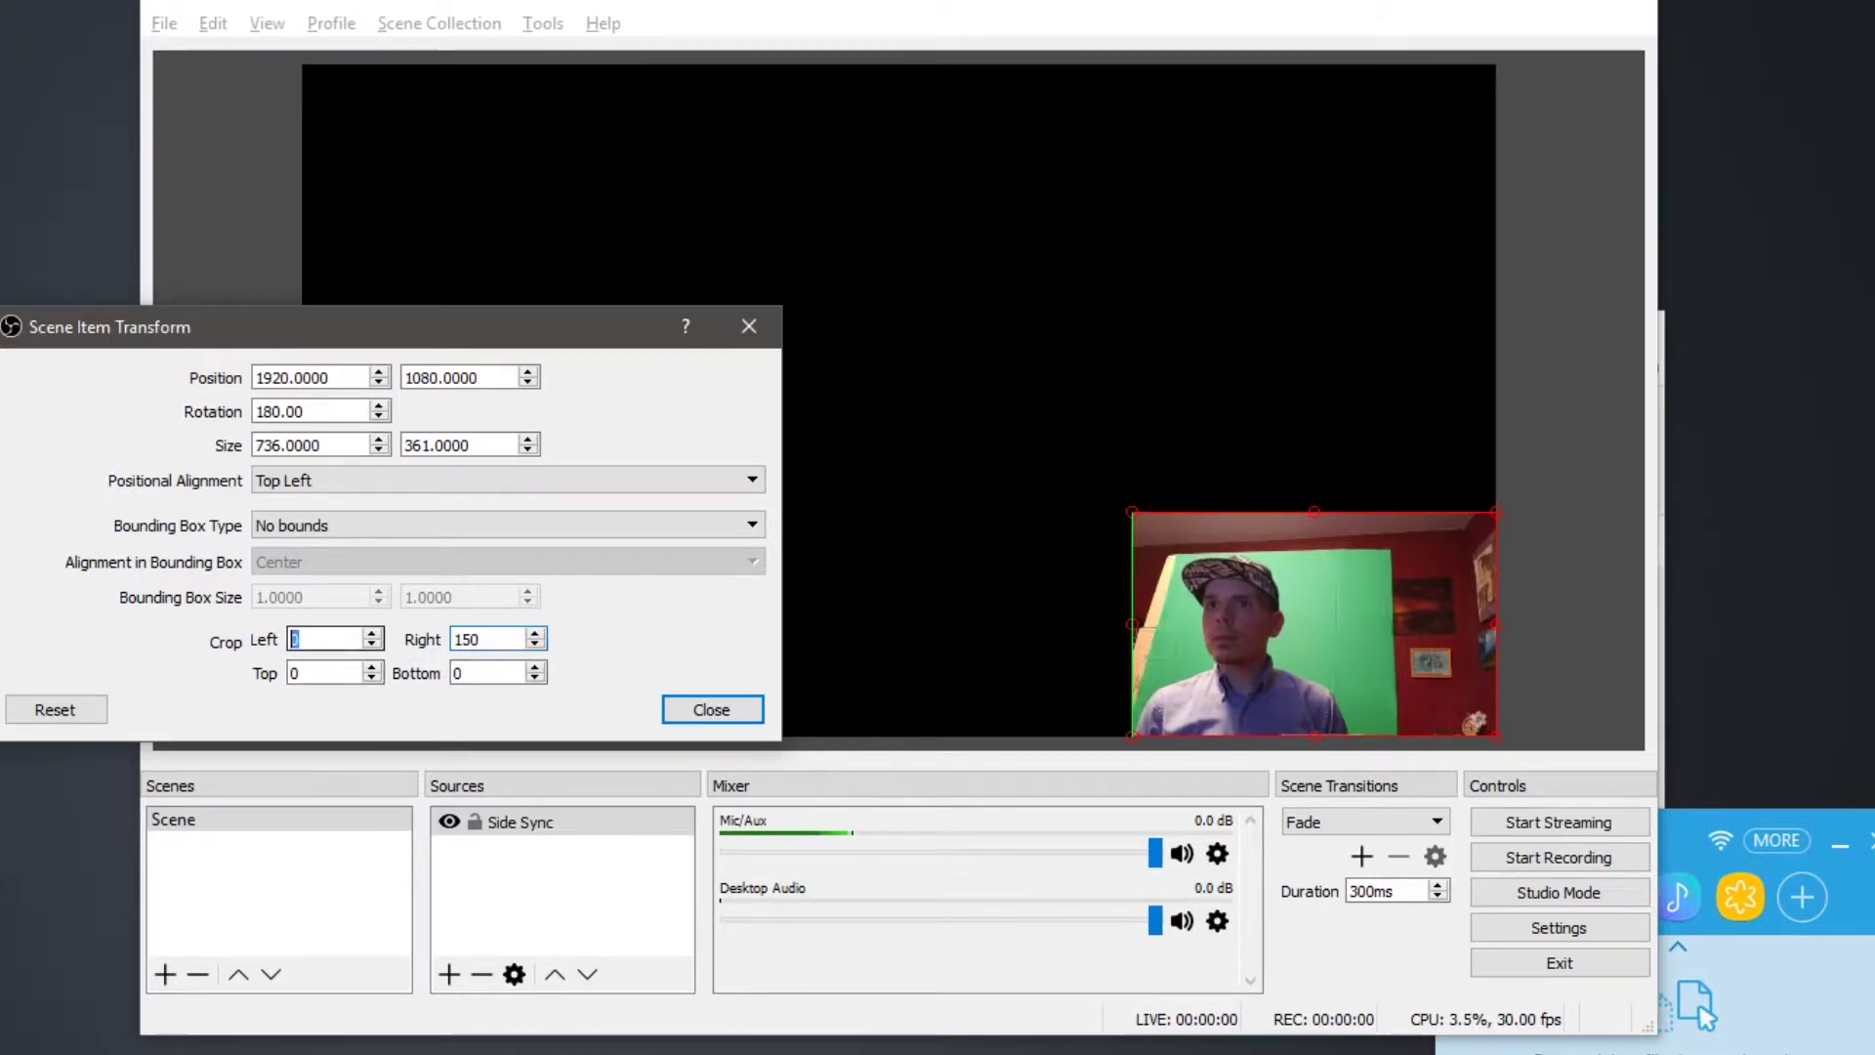
type("150")
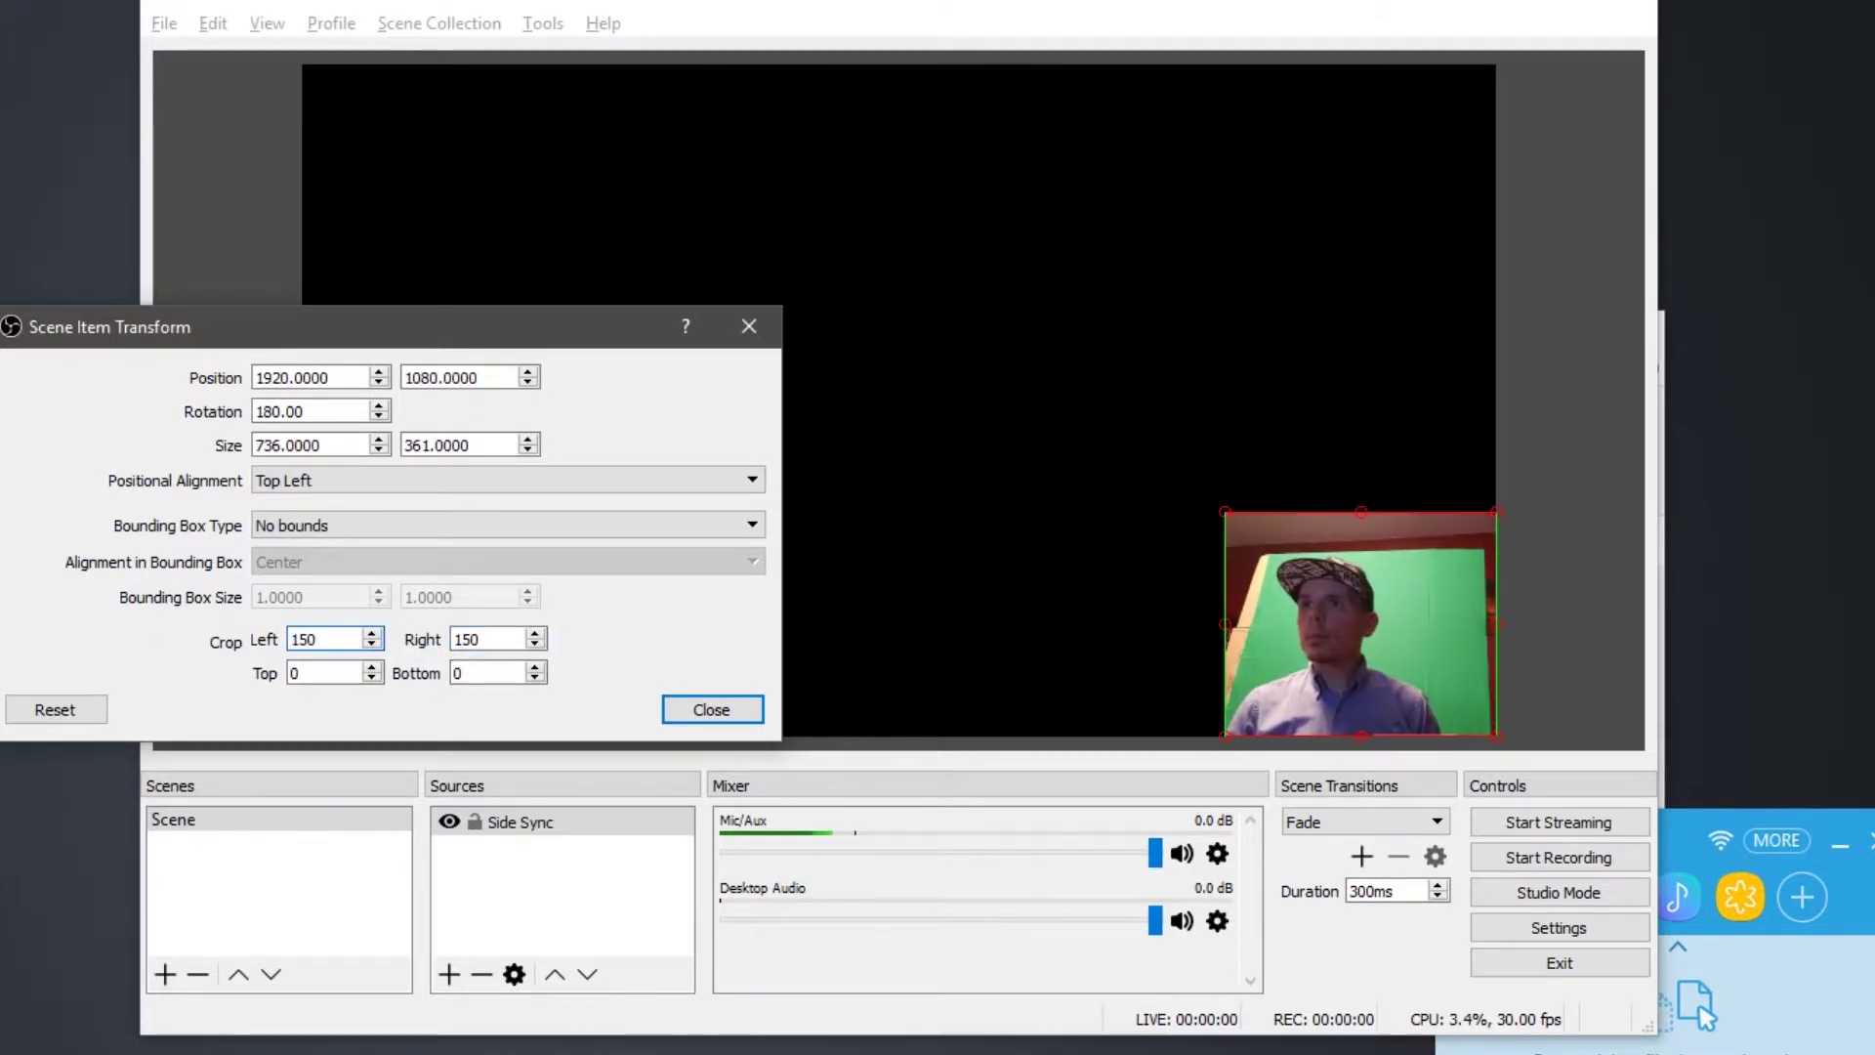
Step: Set Crop Left to 200 and Crop Bottom to 56, then close the transform settings
key("BackSpace")
key("BackSpace")
key("BackSpace")
type("201")
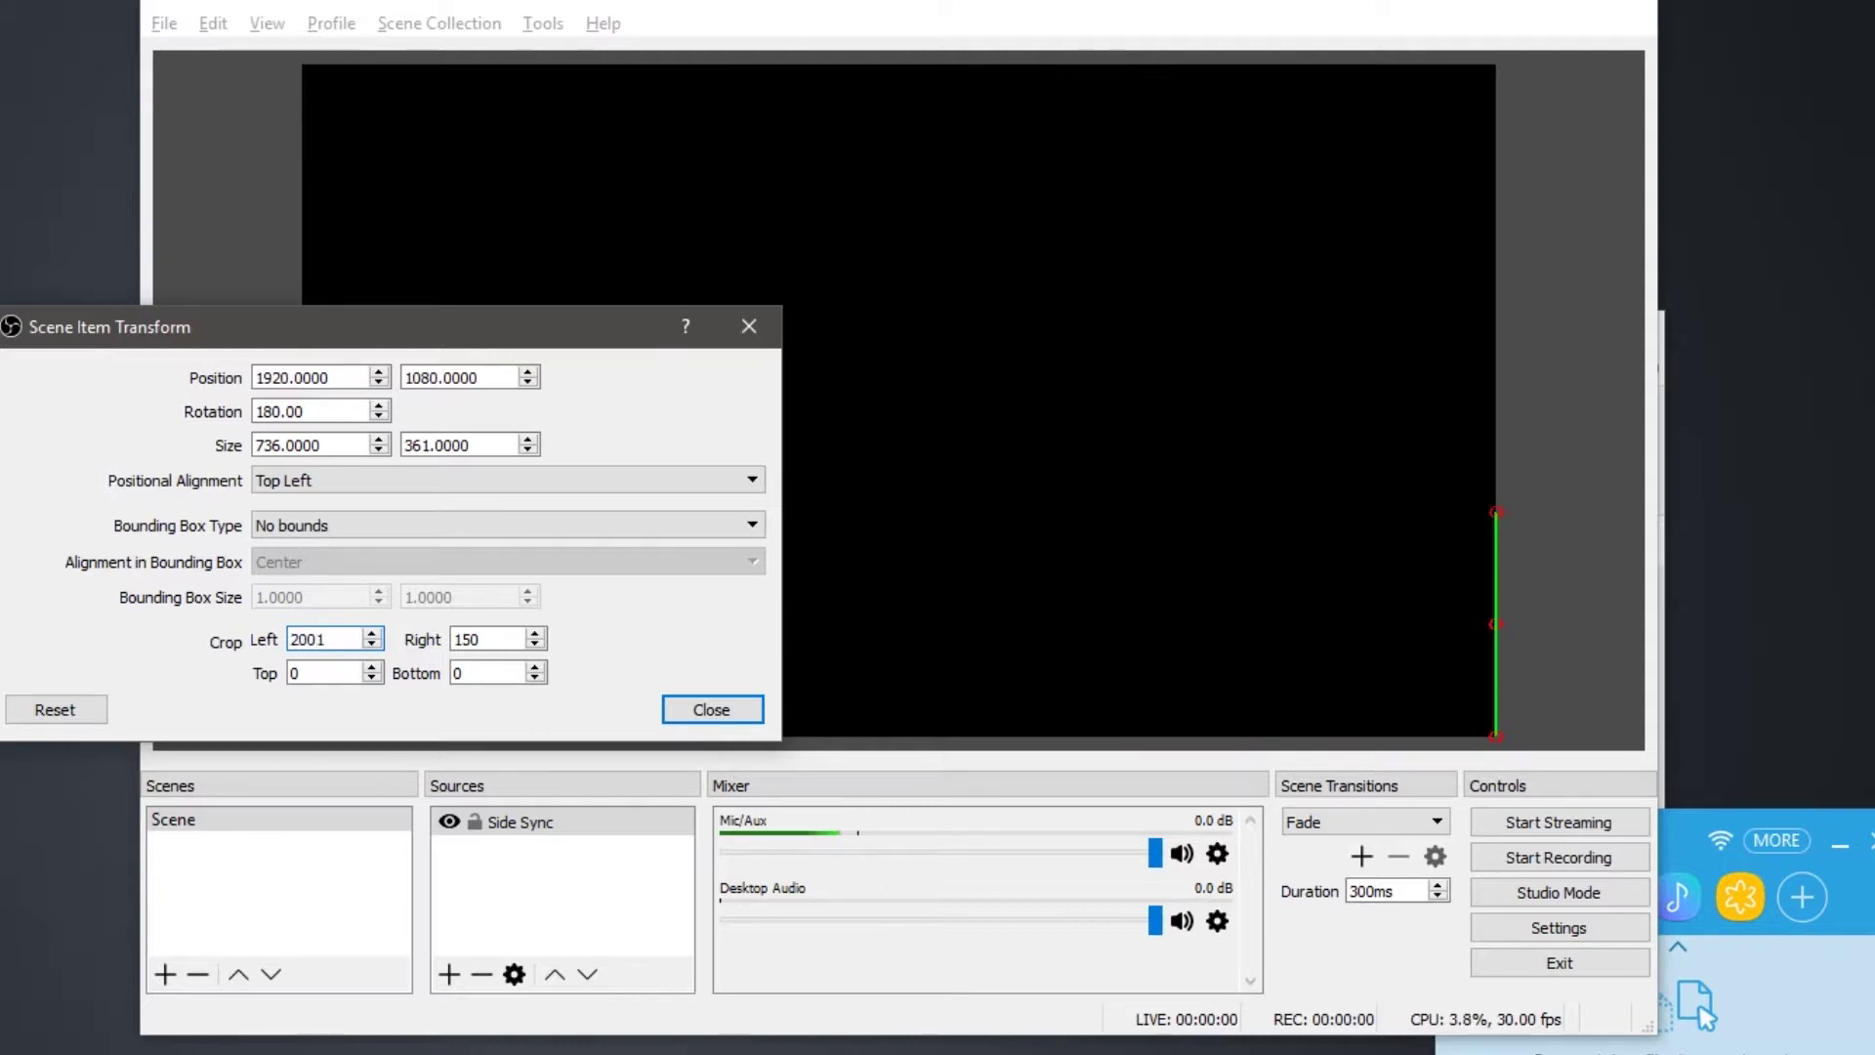
key("BackSpace")
key("BackSpace")
key("BackSpace")
type("00")
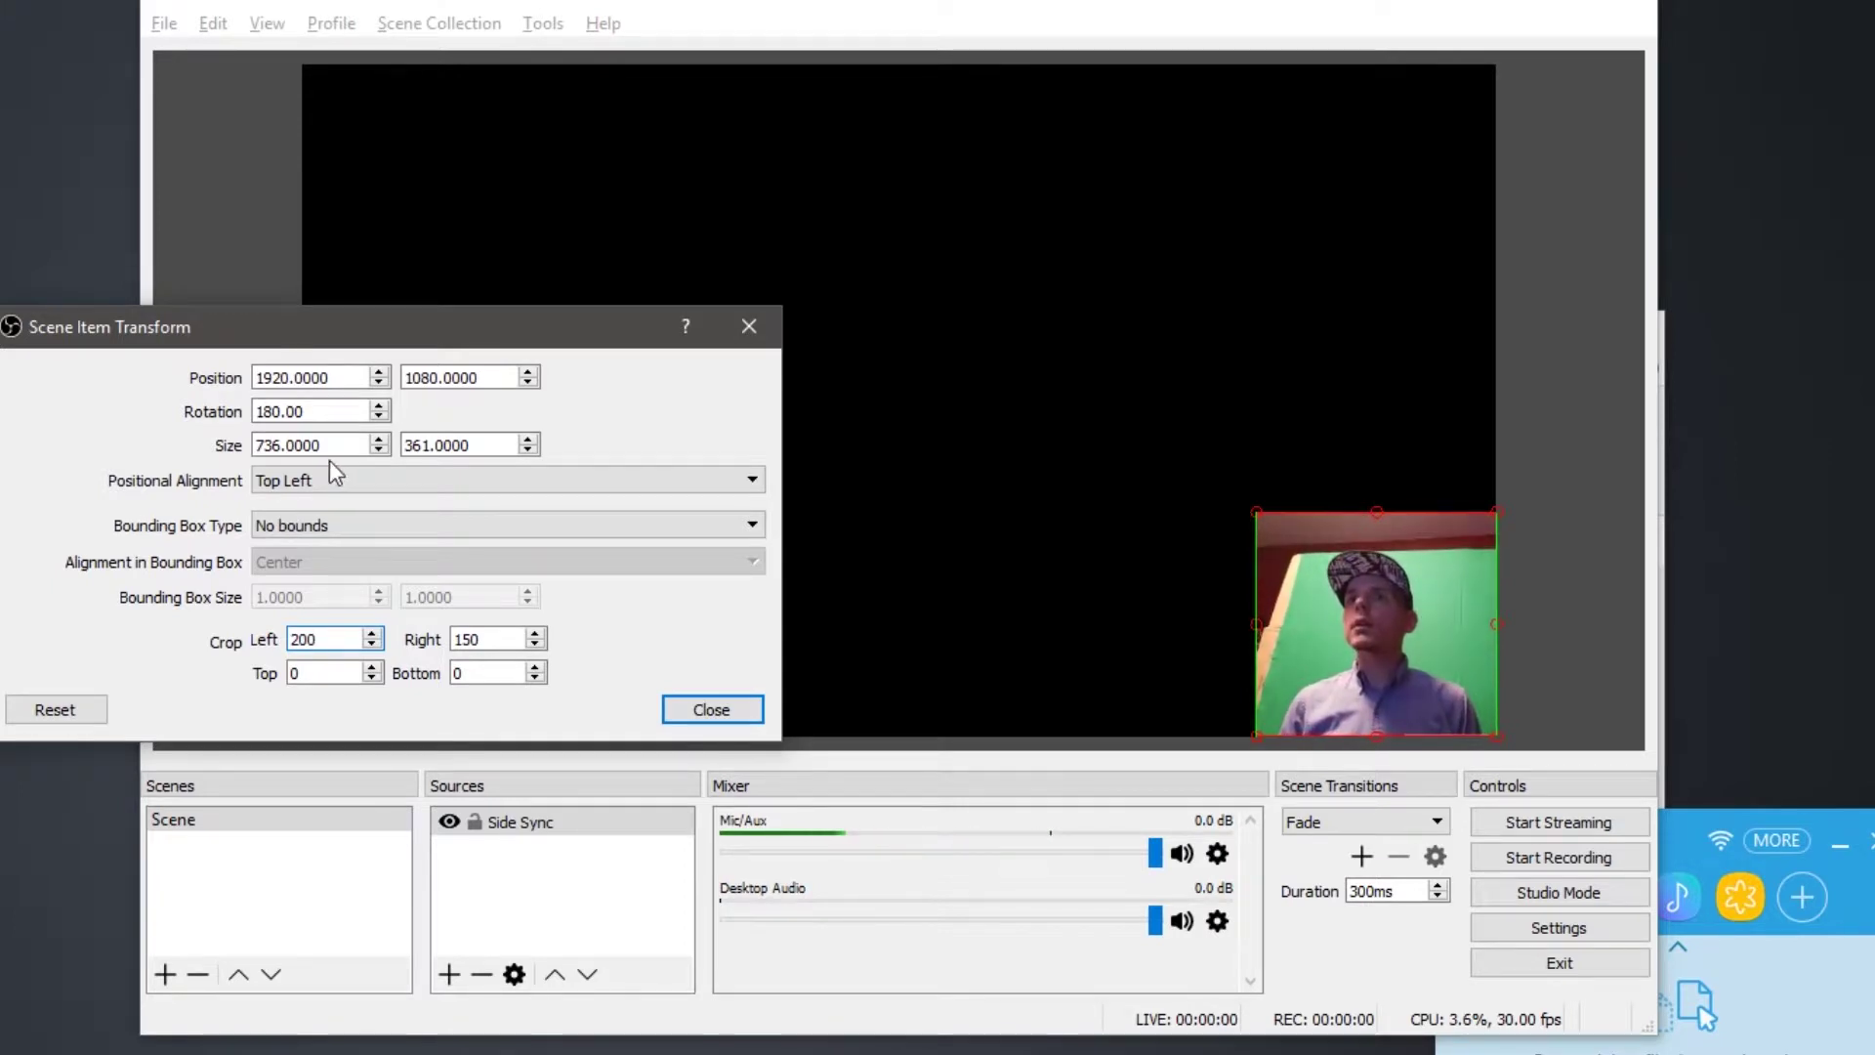
left_click(486, 676)
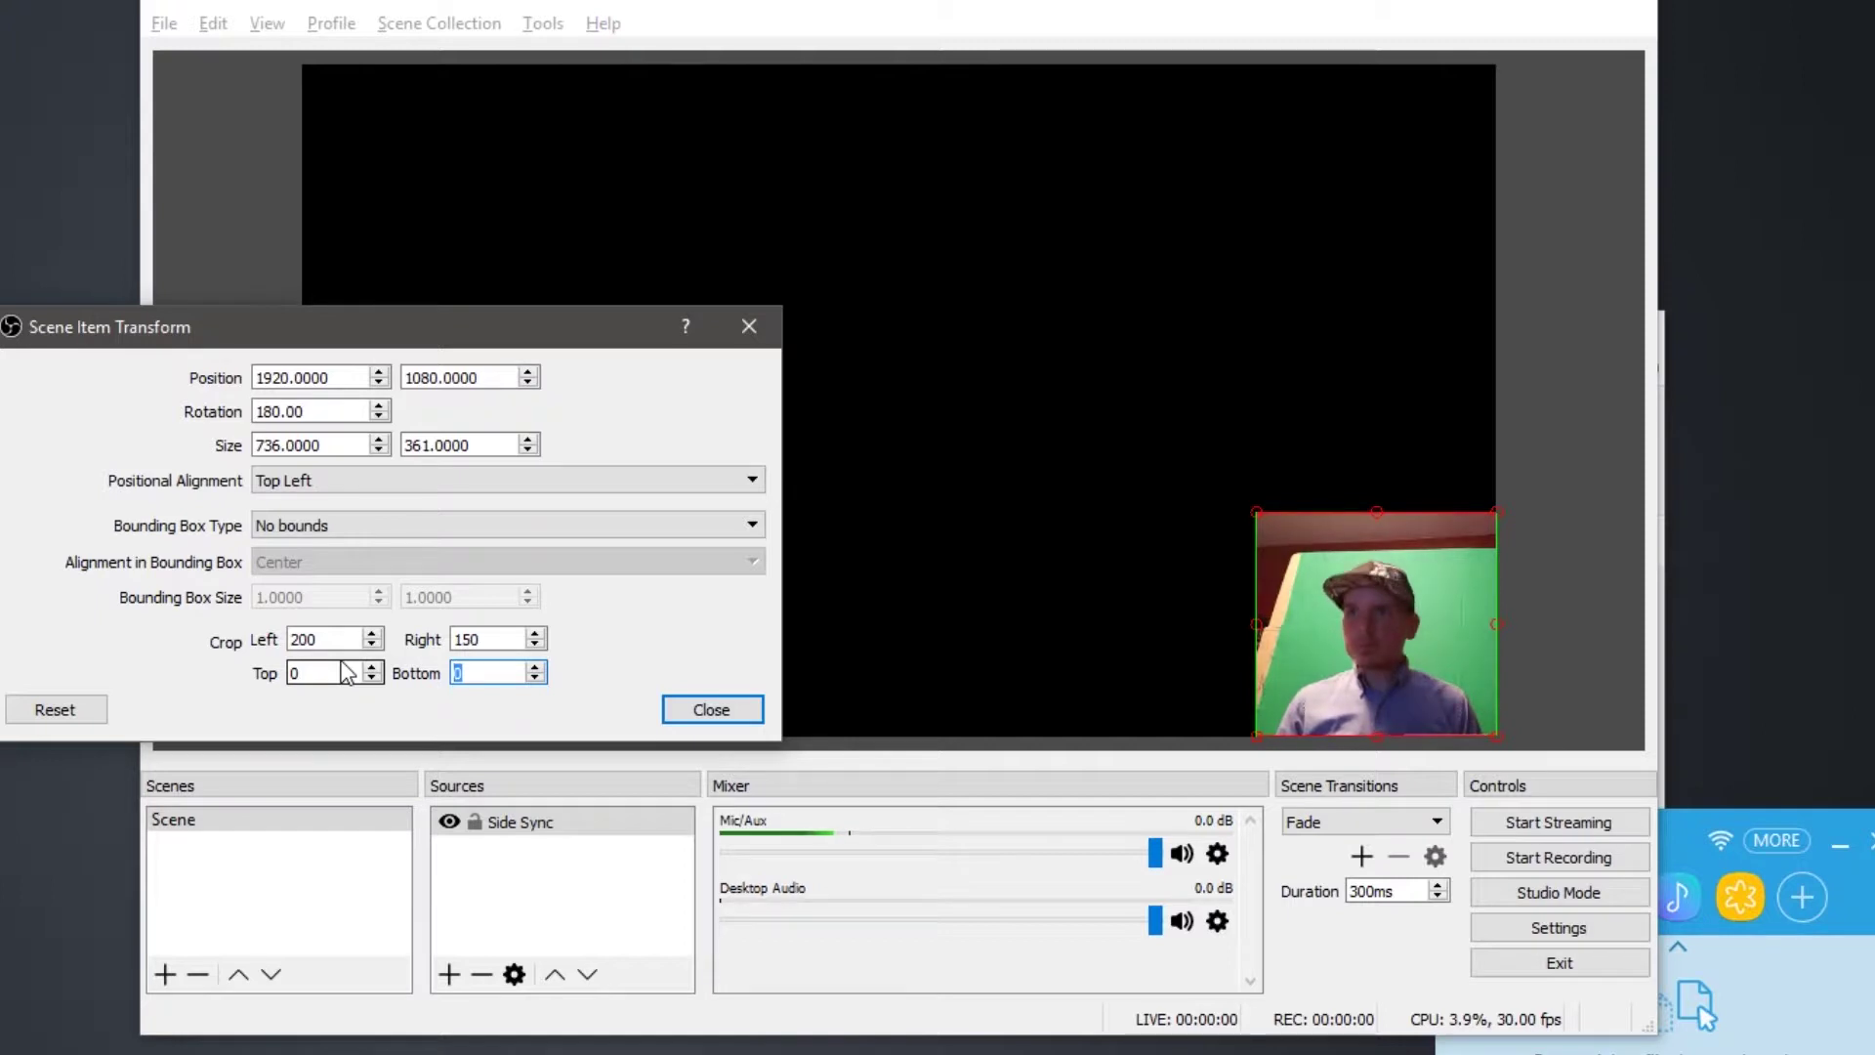
type("56")
left_click(535, 668)
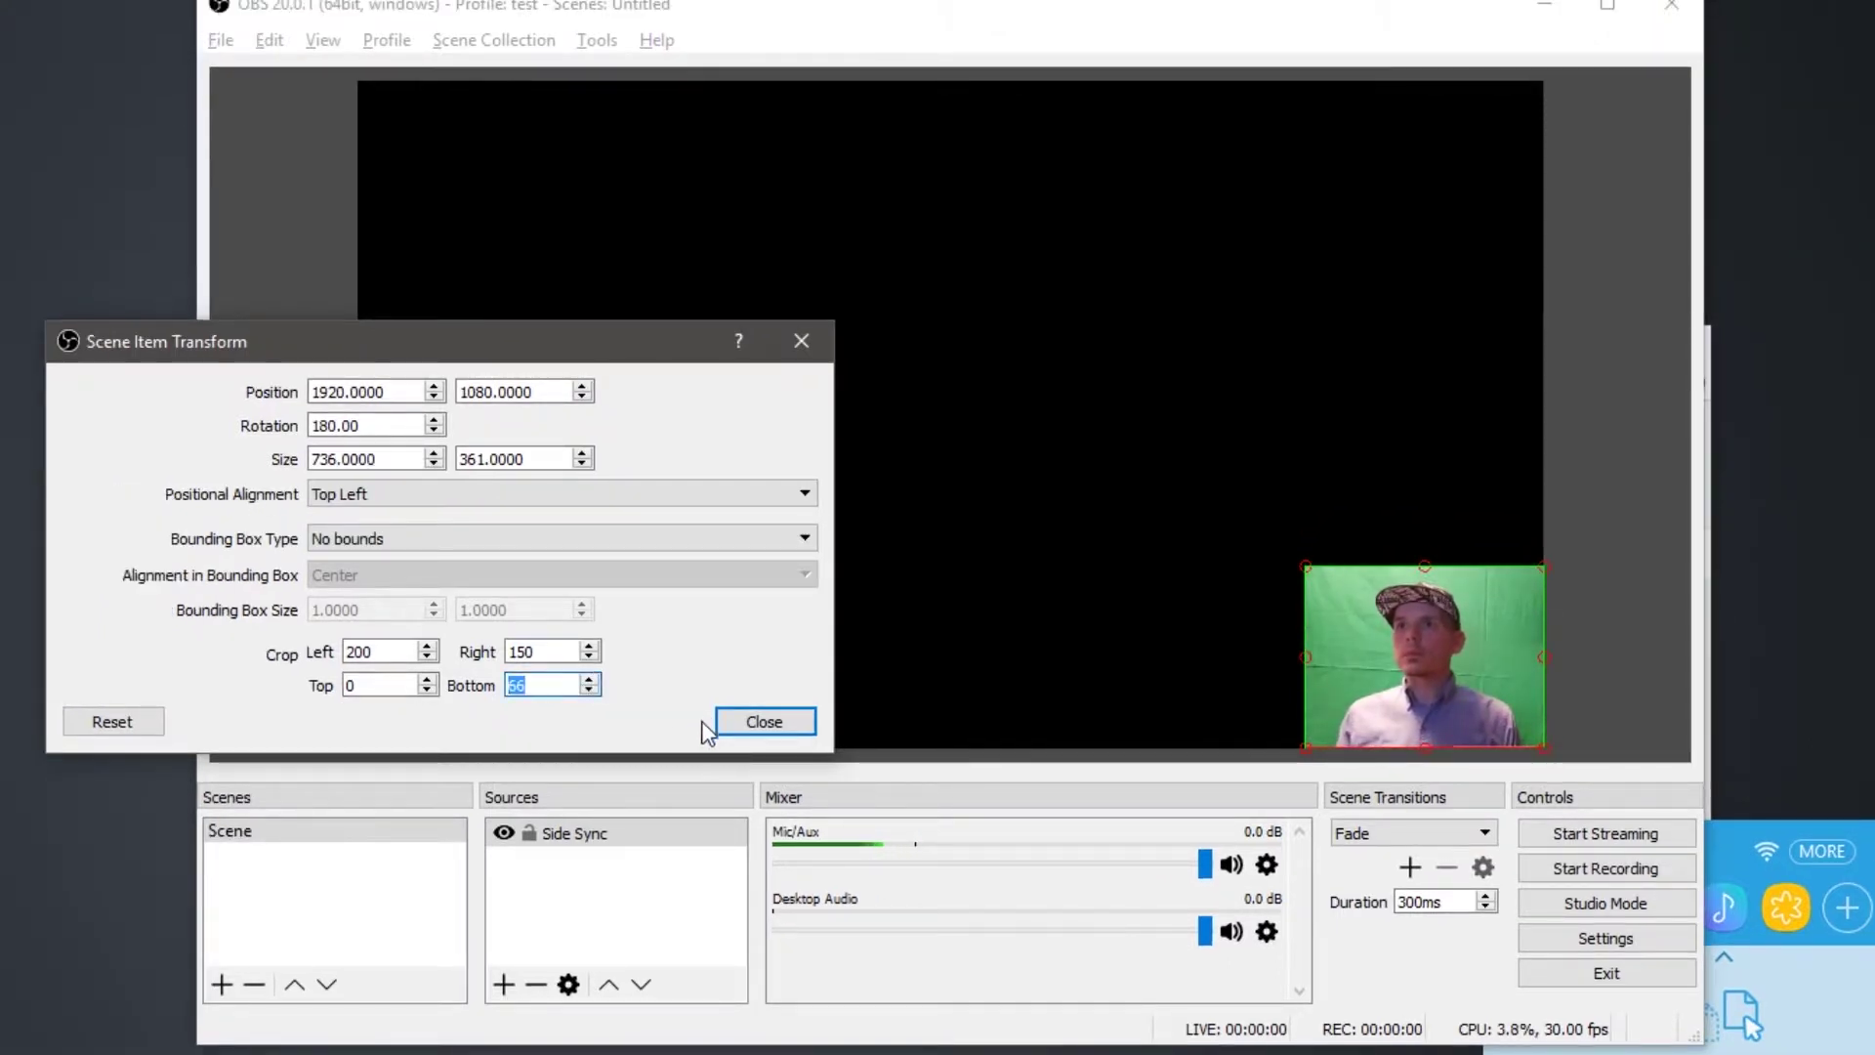
left_click(765, 723)
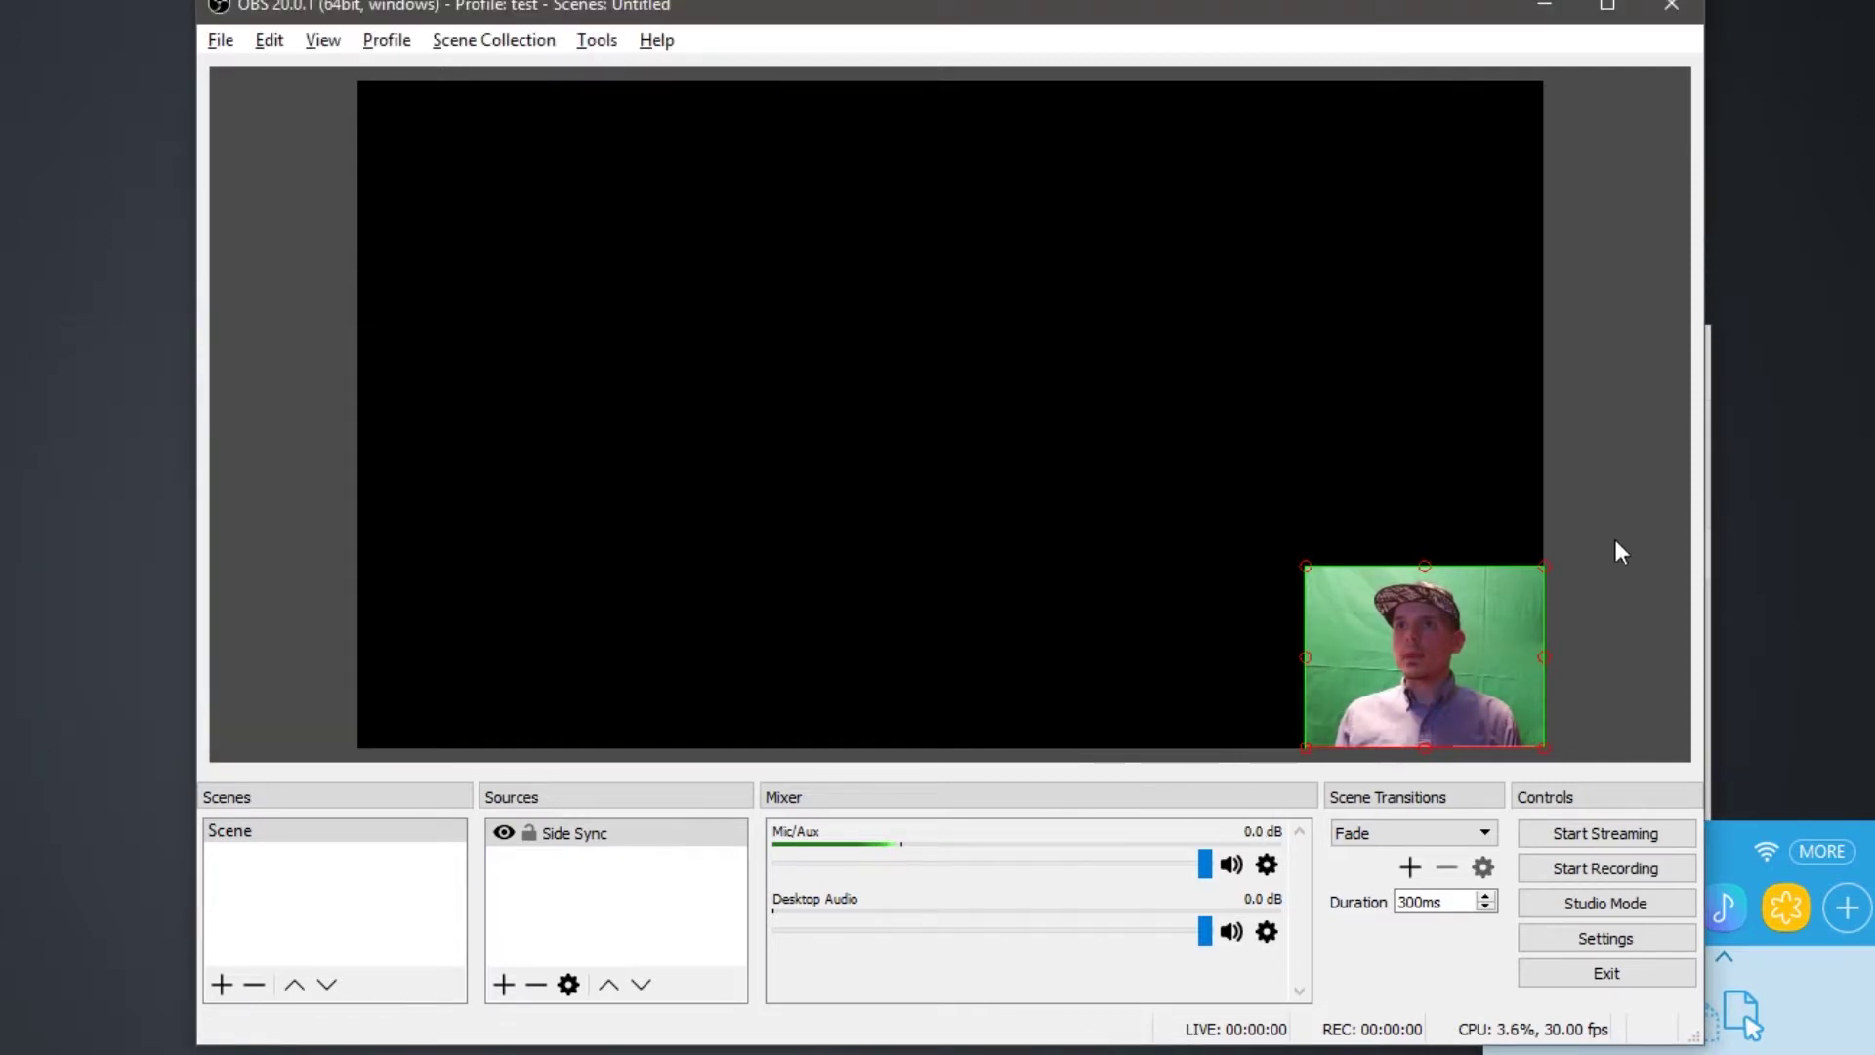
Step: Add a Chroma Key filter to the Side Sync source
right_click(1447, 670)
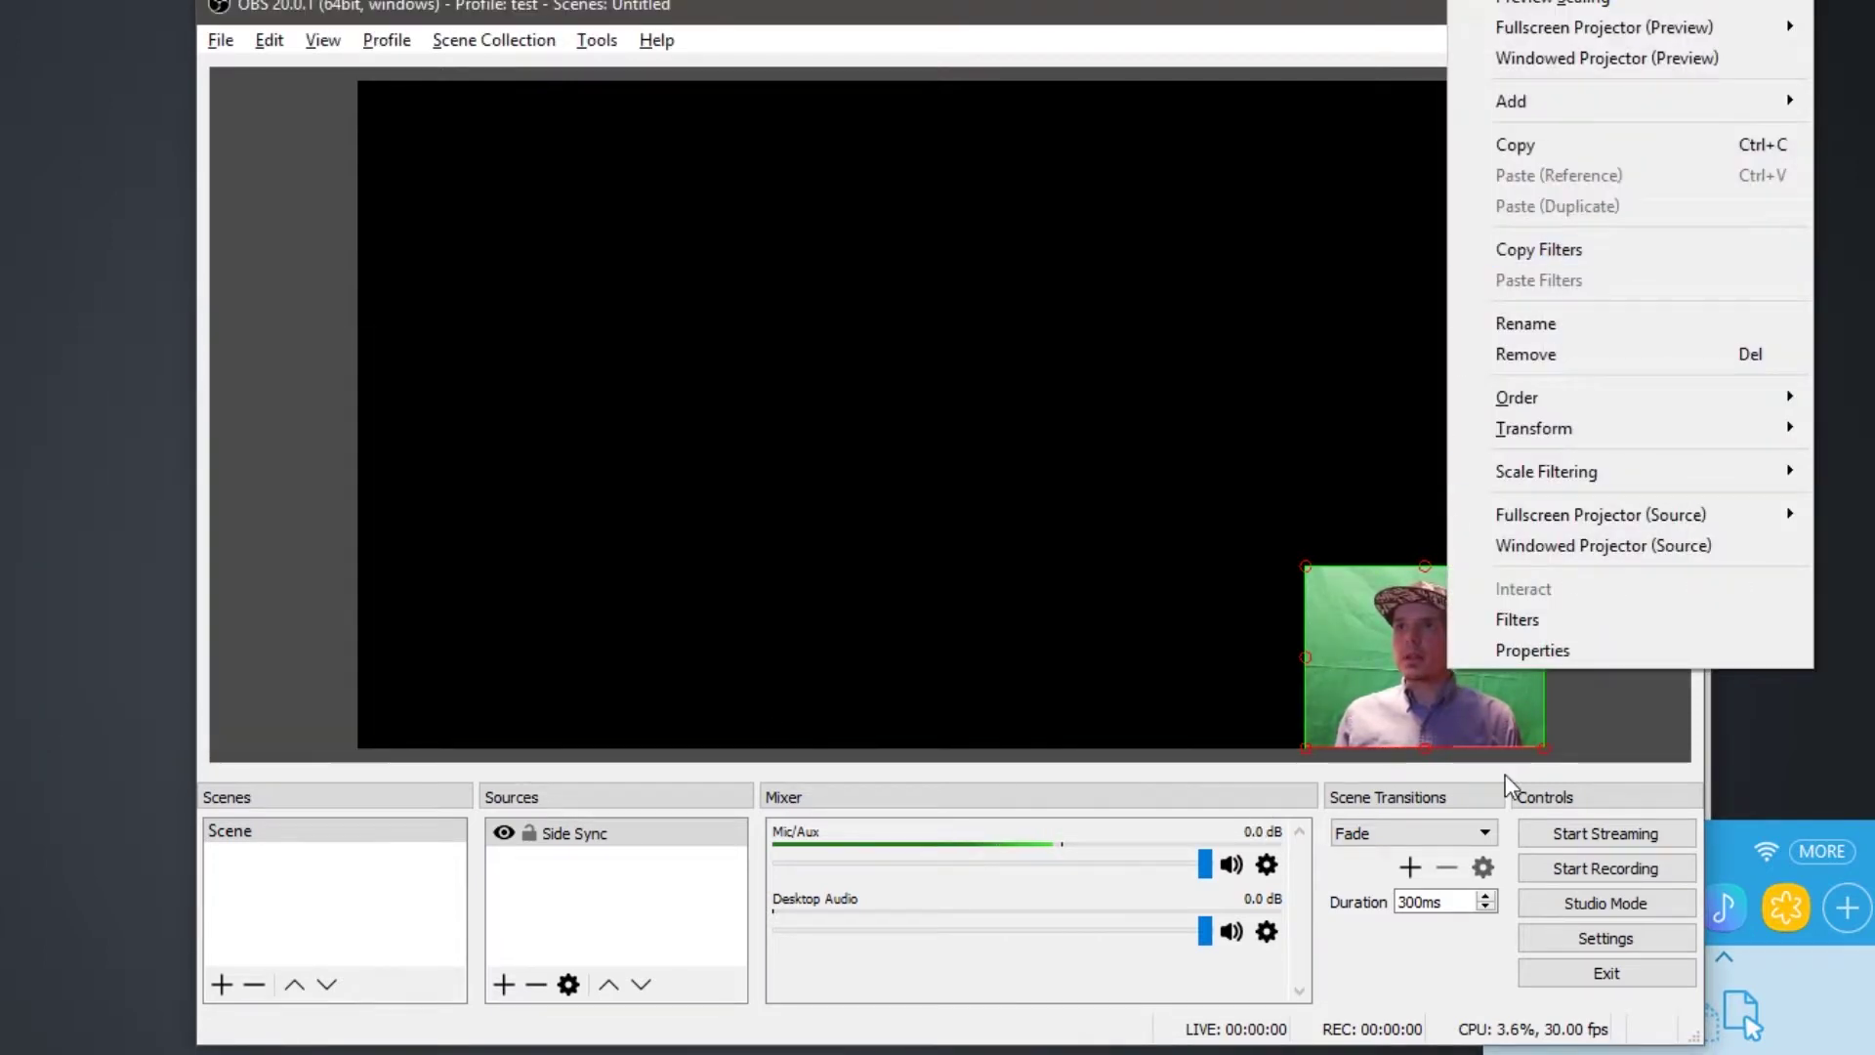
left_click(1538, 622)
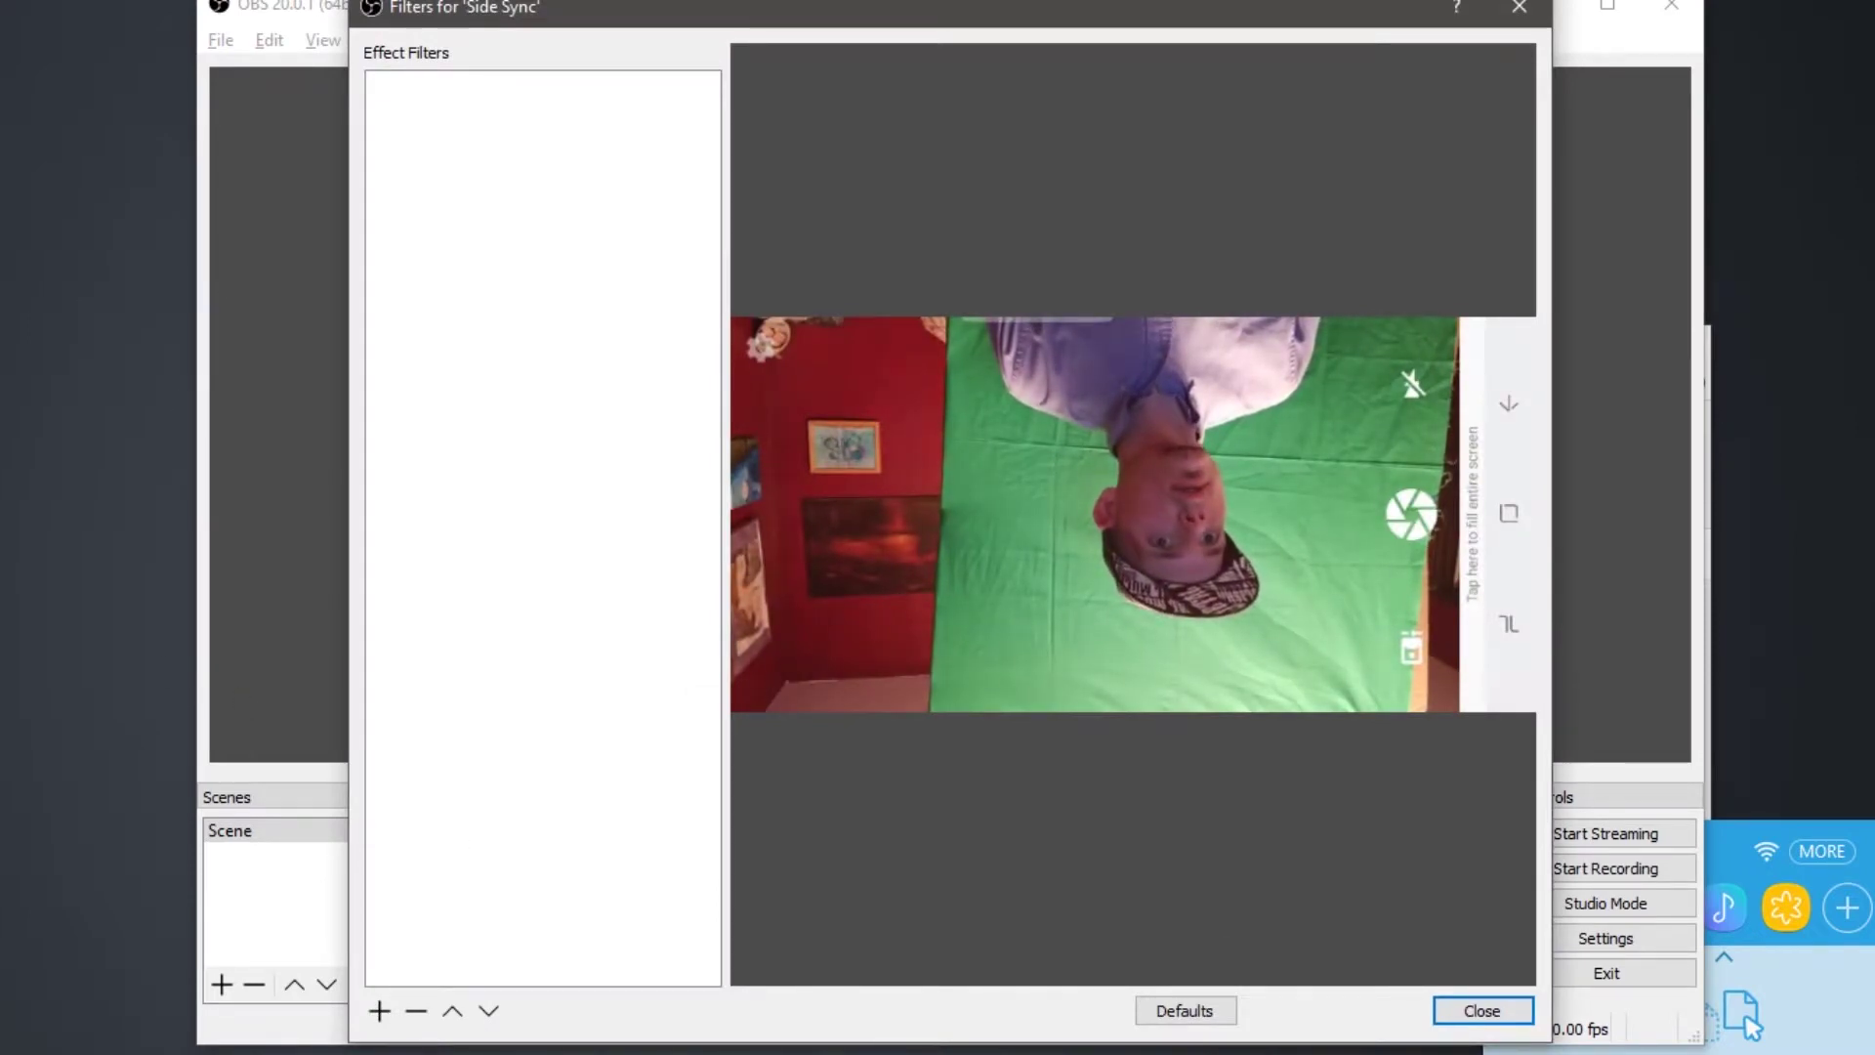
left_click(379, 1012)
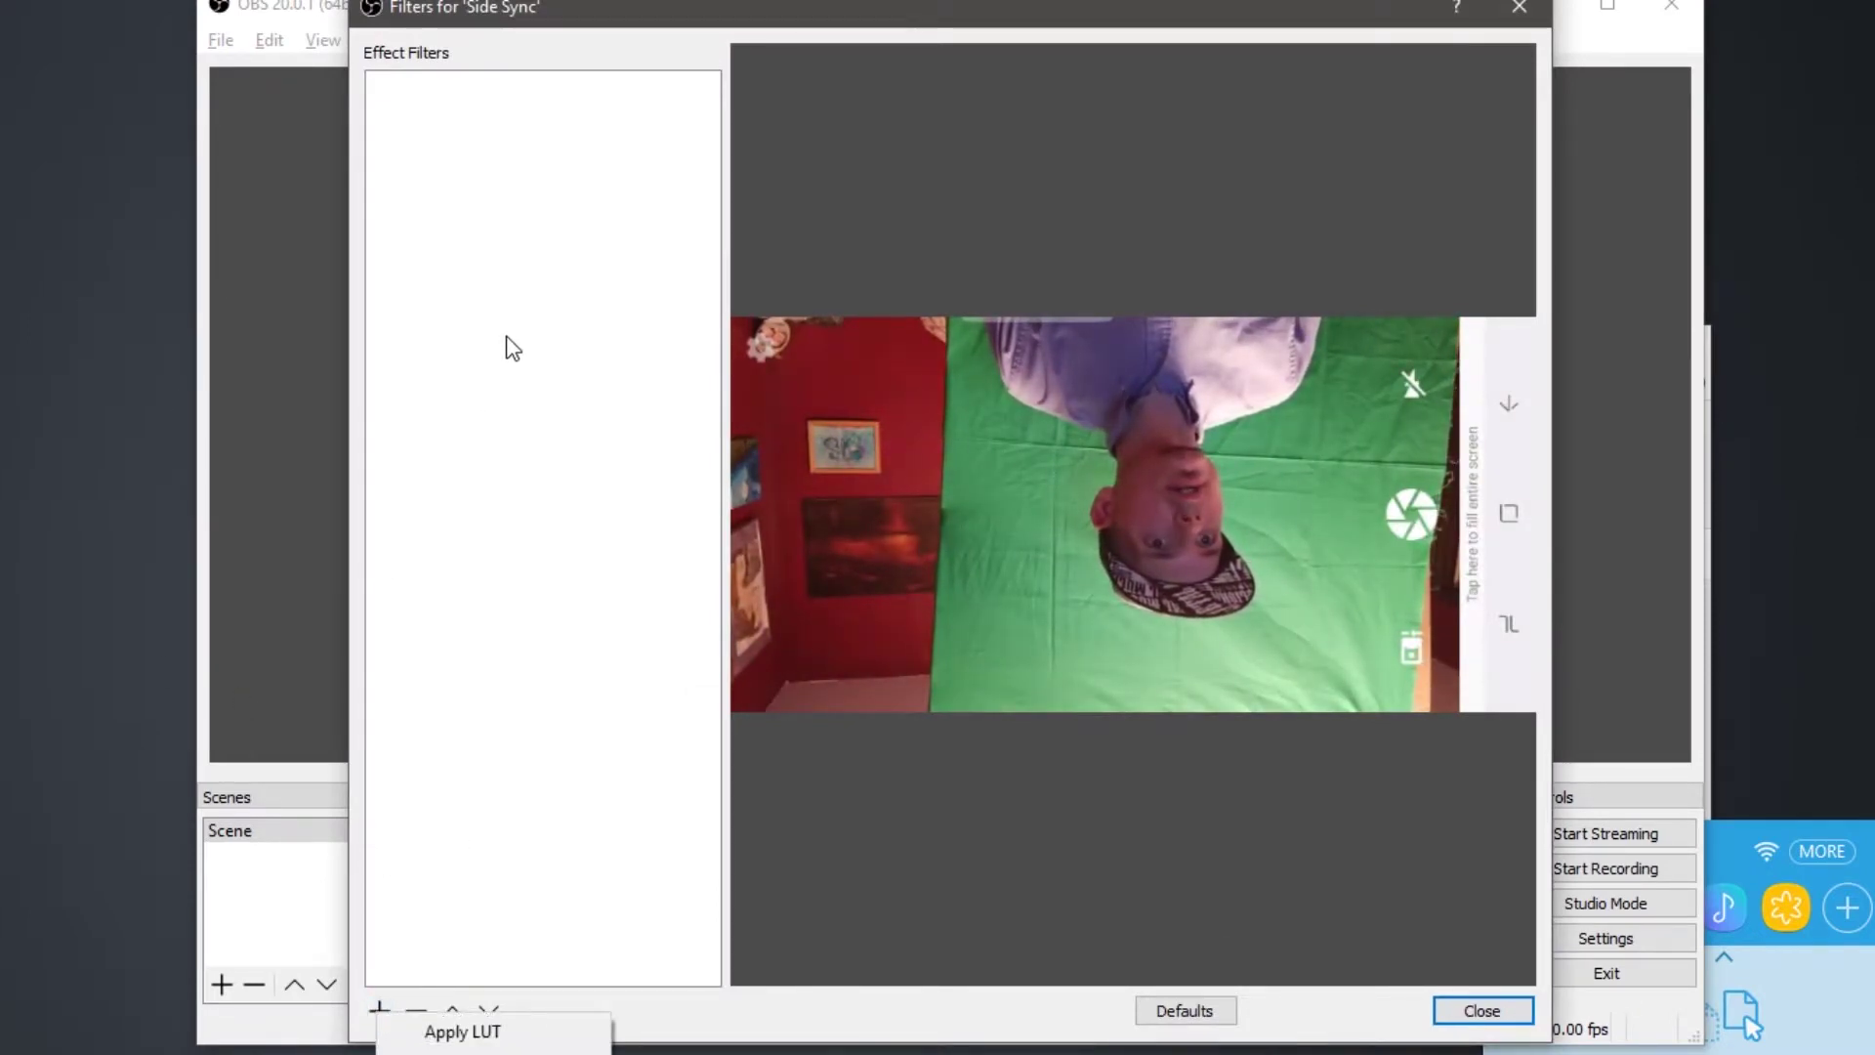
left_click(459, 1054)
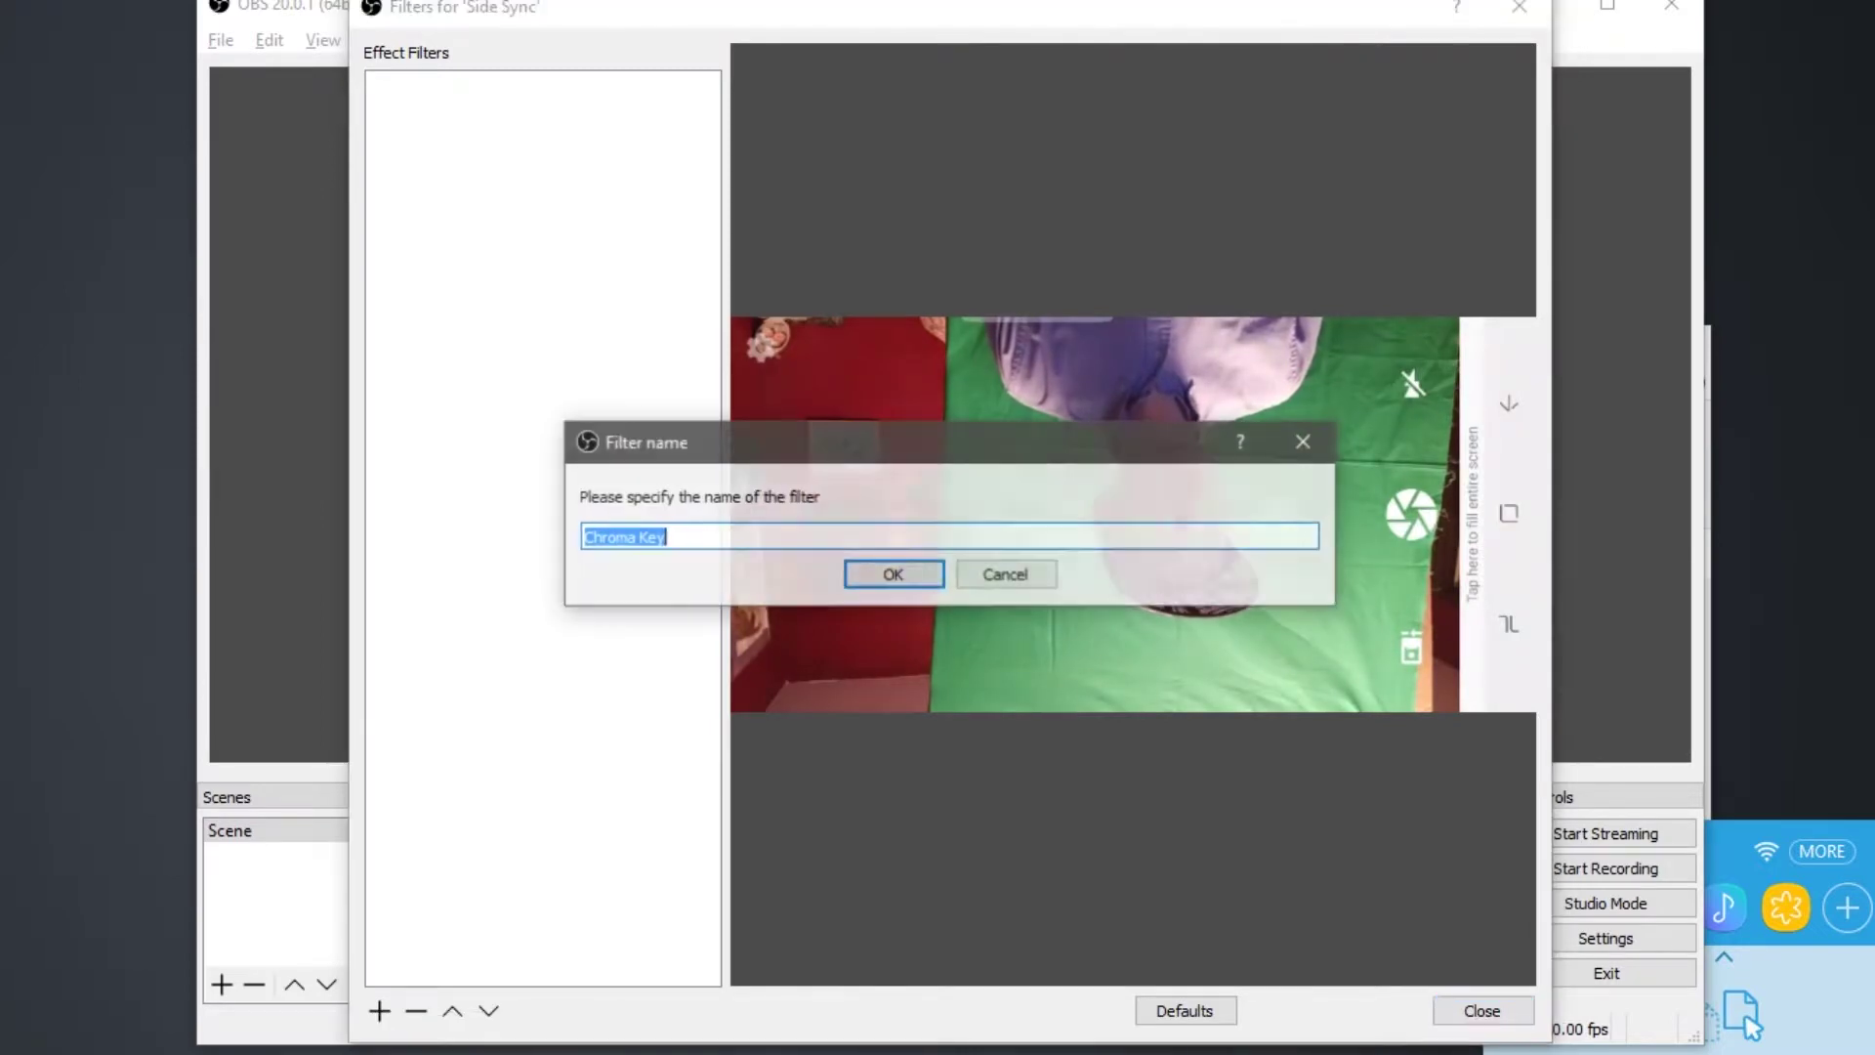
left_click(891, 578)
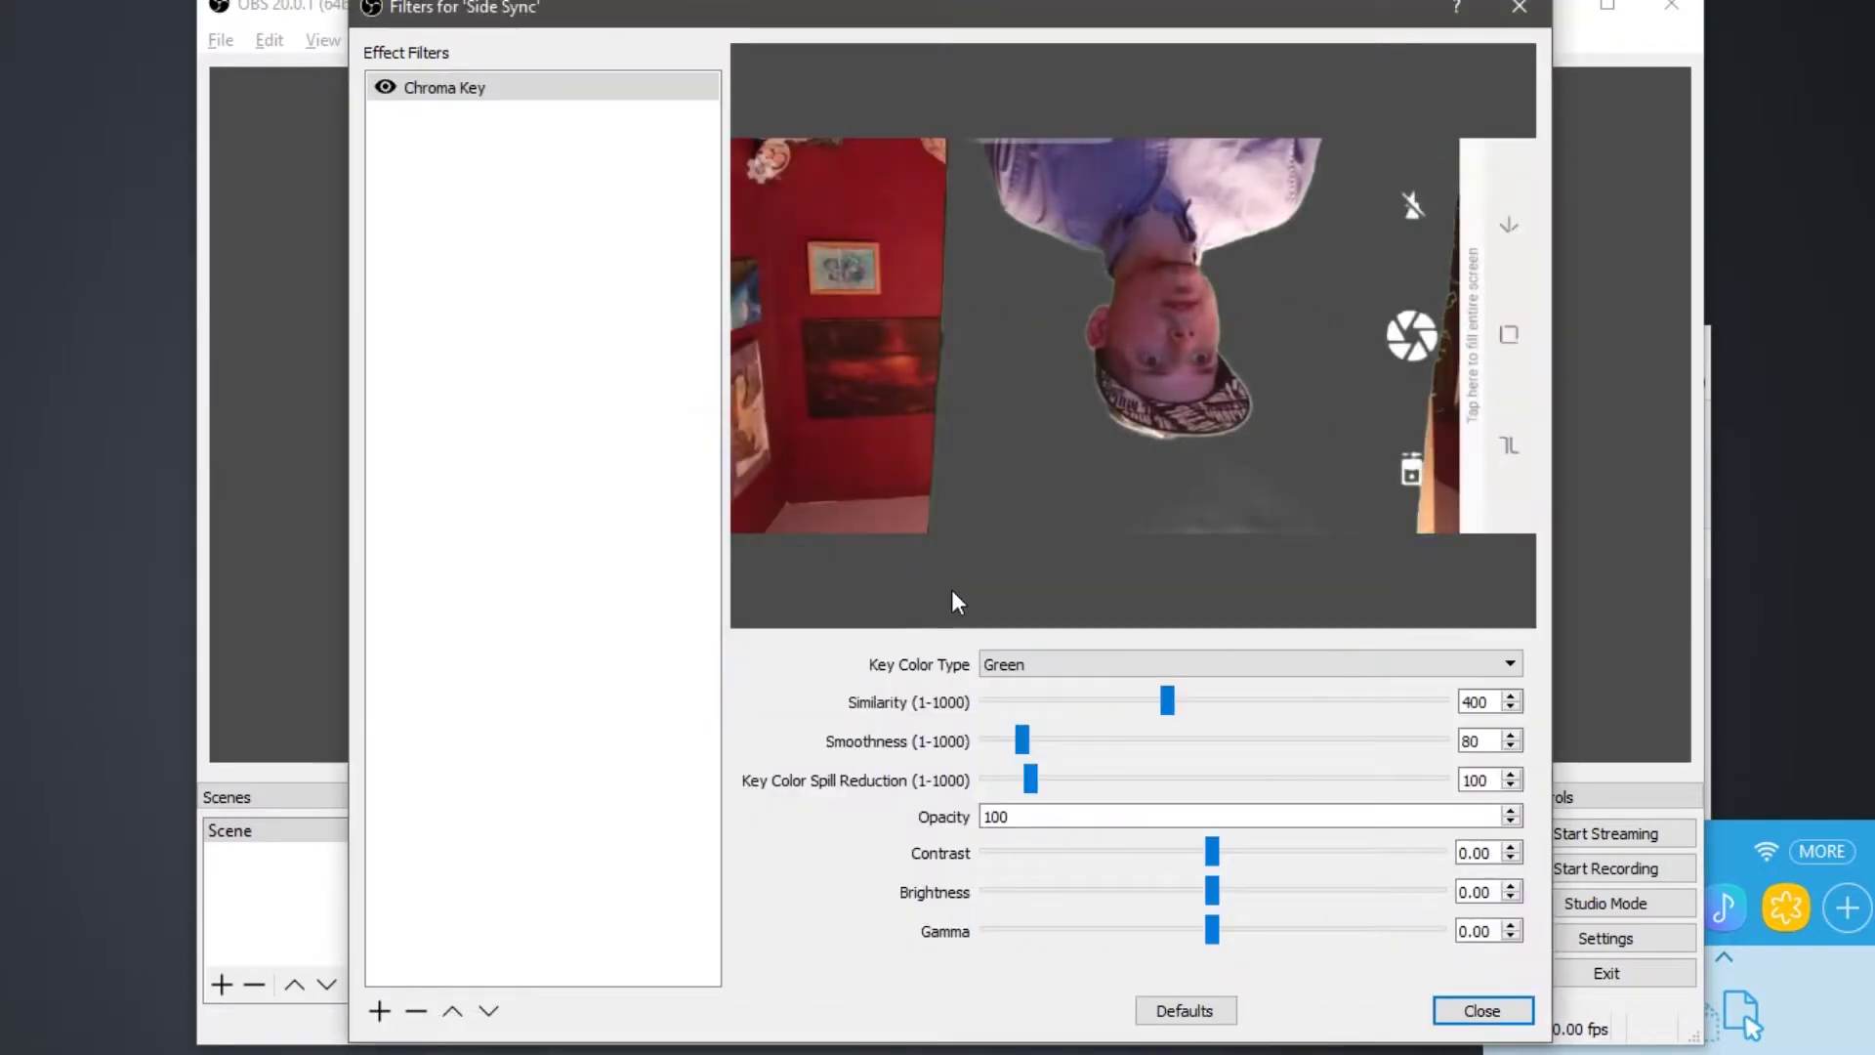
Step: Keep green as the key colour, set similarity 399 and smoothness 124, and close Filters
left_click(1122, 666)
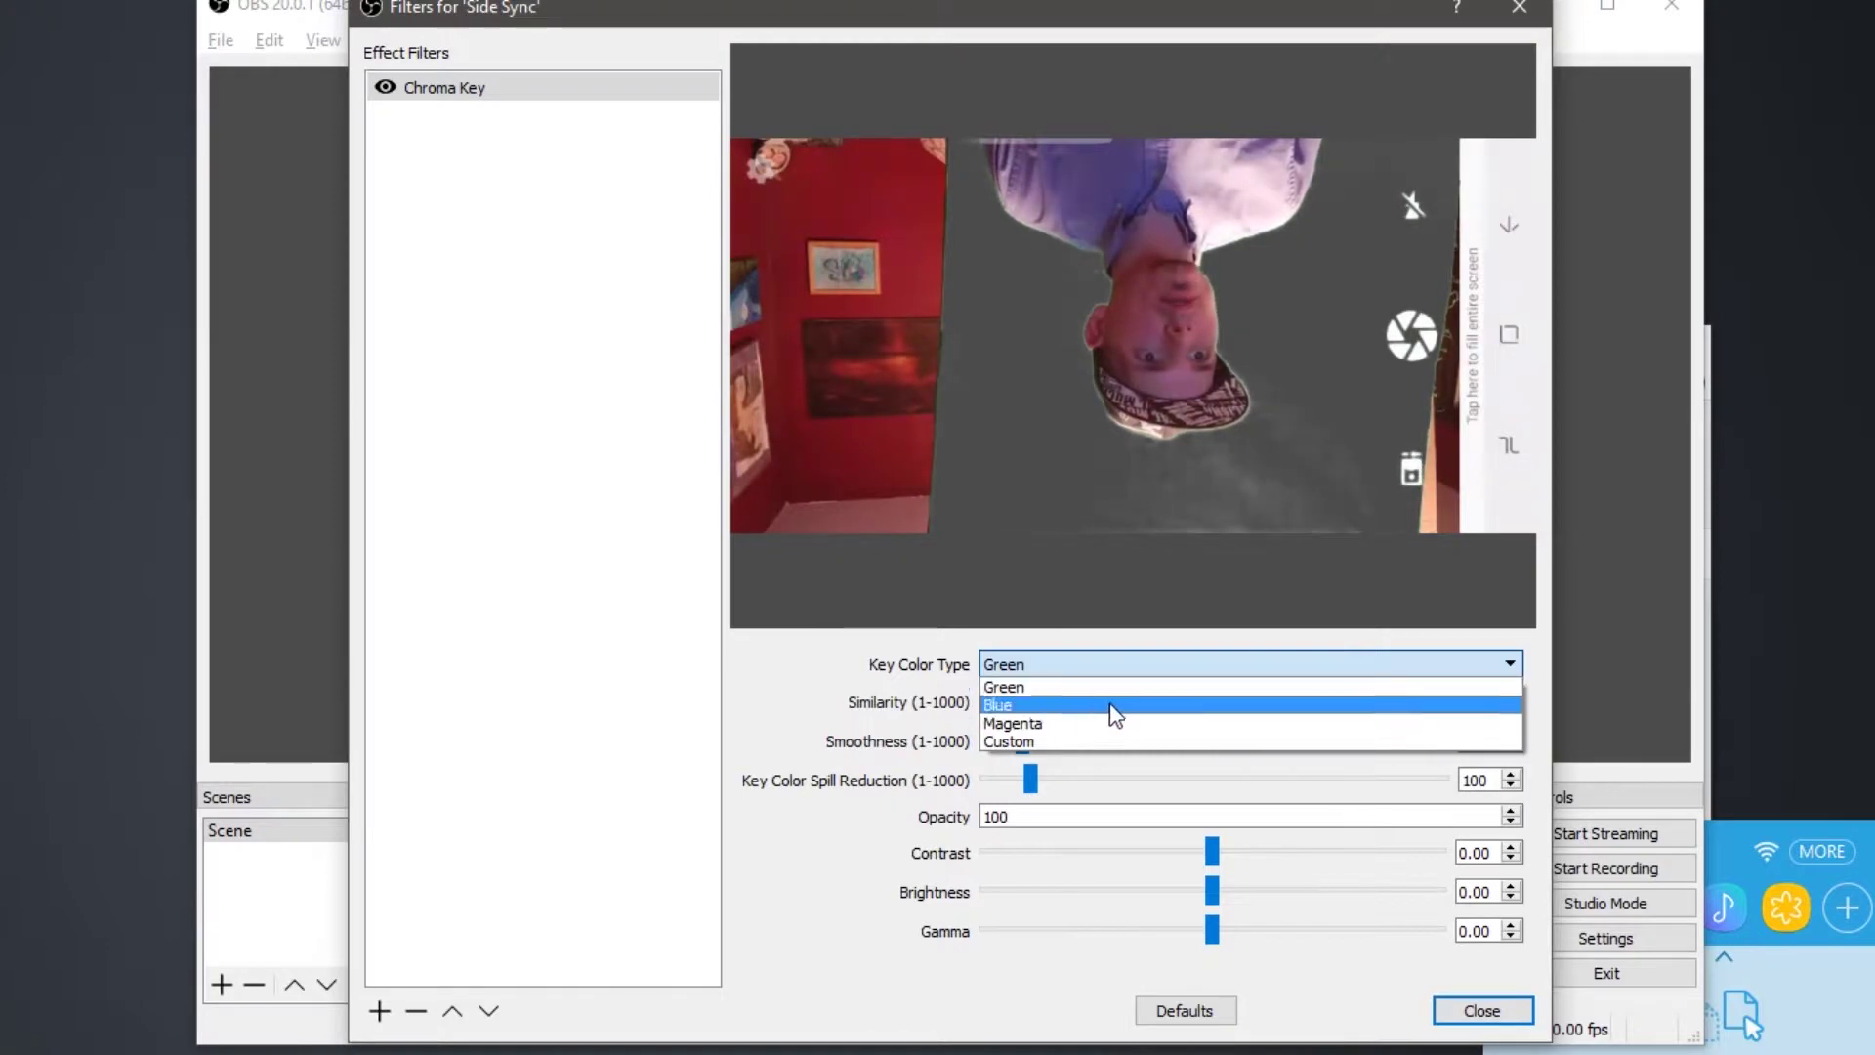
left_click(1118, 693)
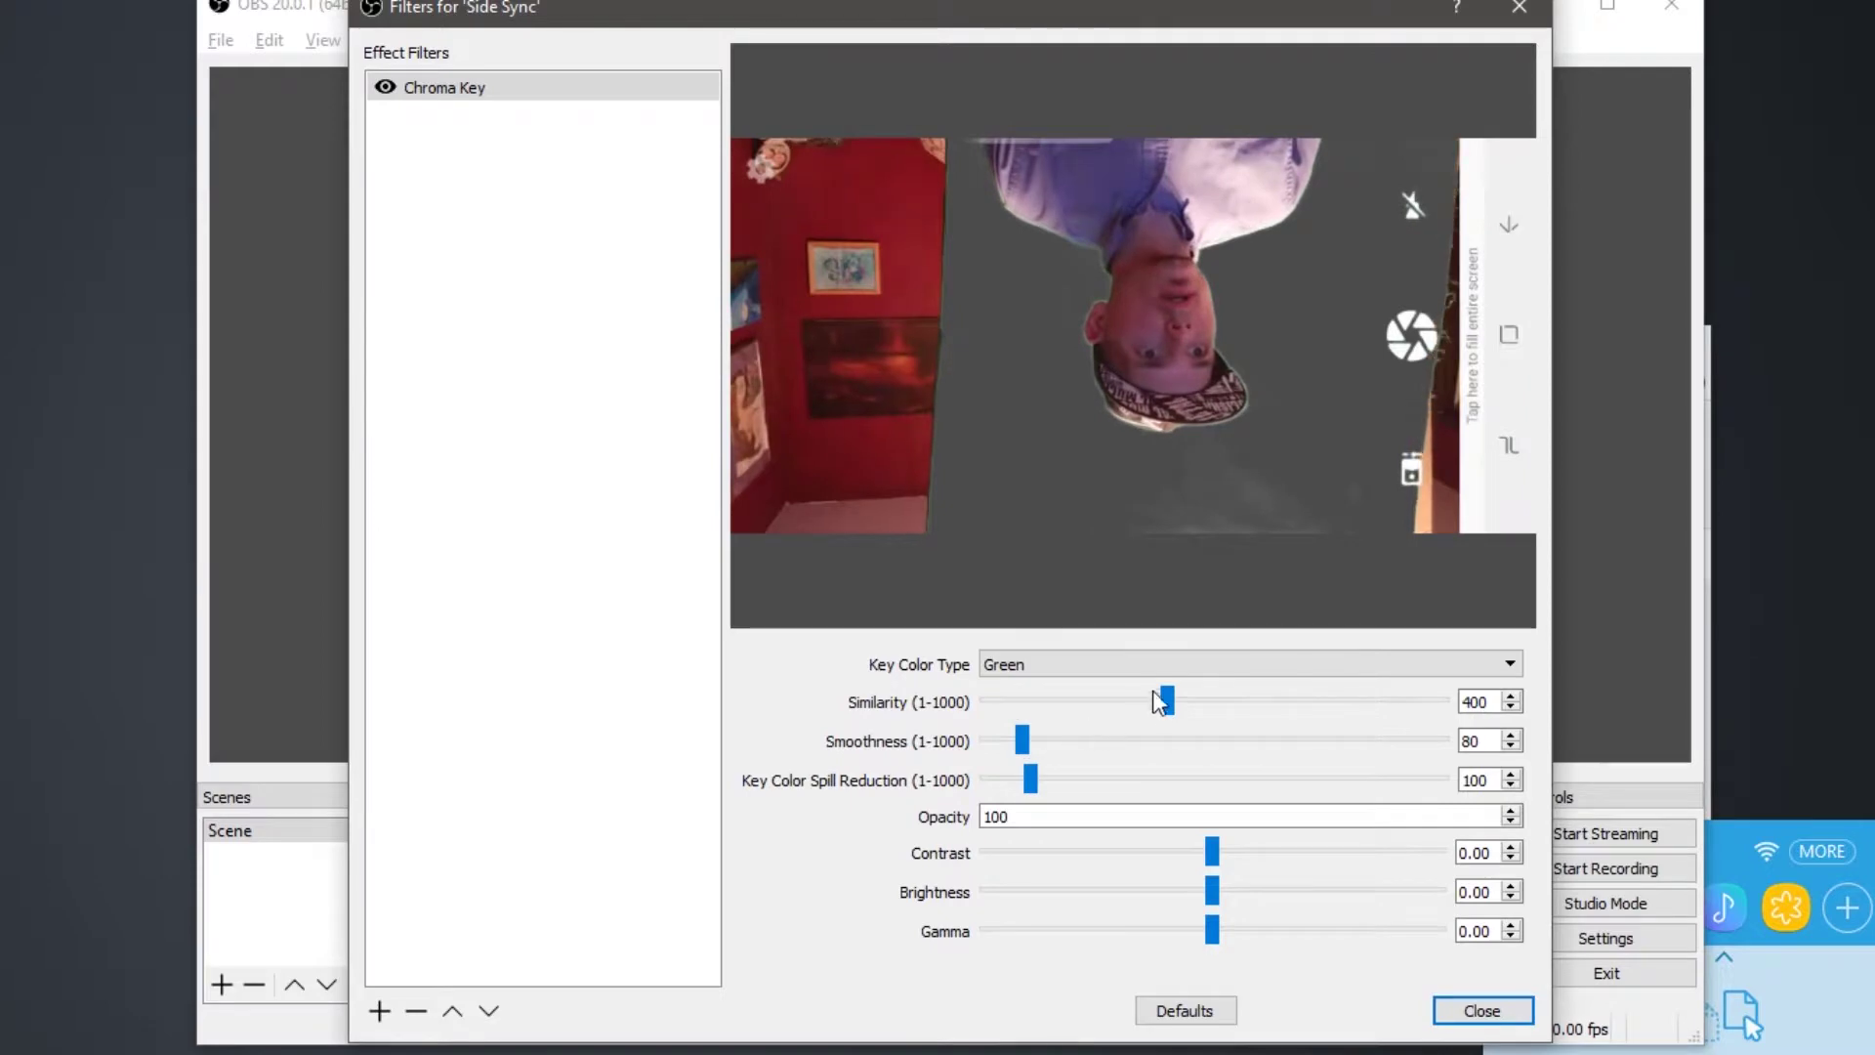
mouse_move(1168, 704)
left_mouse_down()
mouse_move(1087, 707)
mouse_move(1257, 689)
mouse_move(1173, 700)
left_mouse_up()
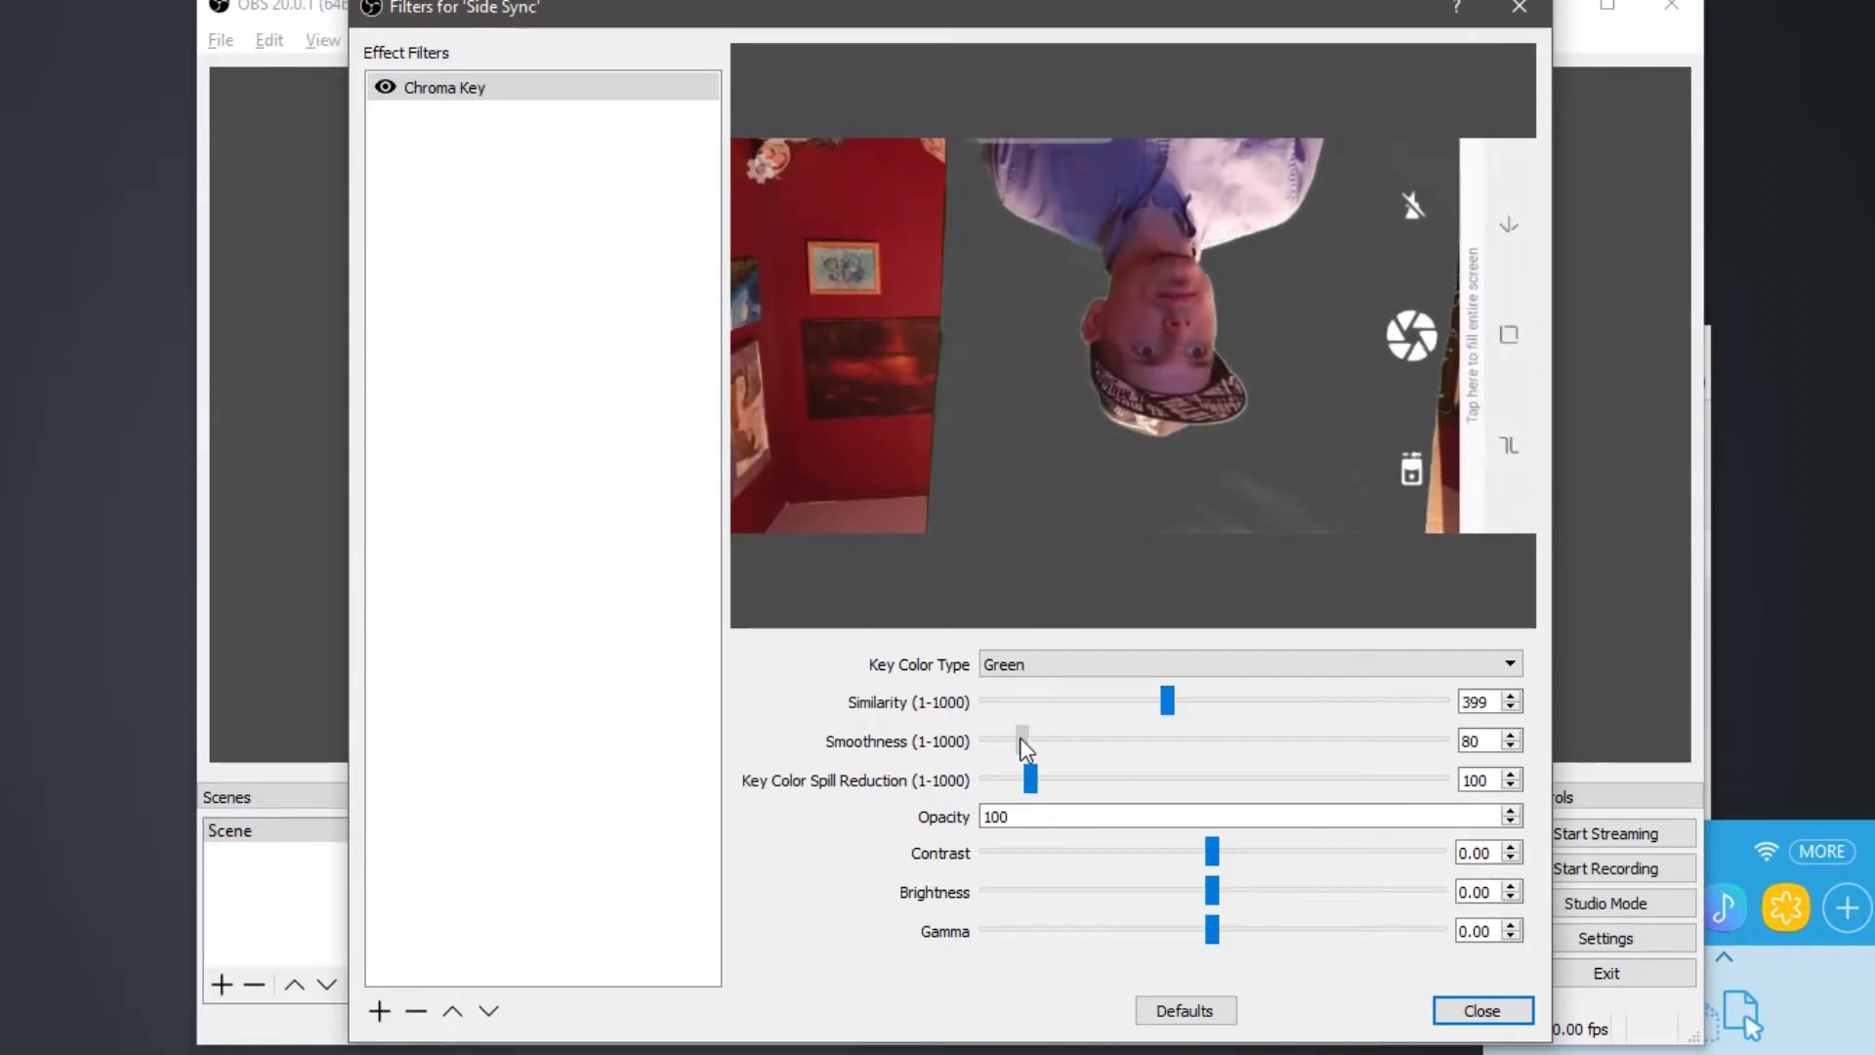
mouse_move(1021, 739)
left_mouse_down()
mouse_move(1089, 724)
mouse_move(969, 741)
mouse_move(1035, 740)
left_mouse_up()
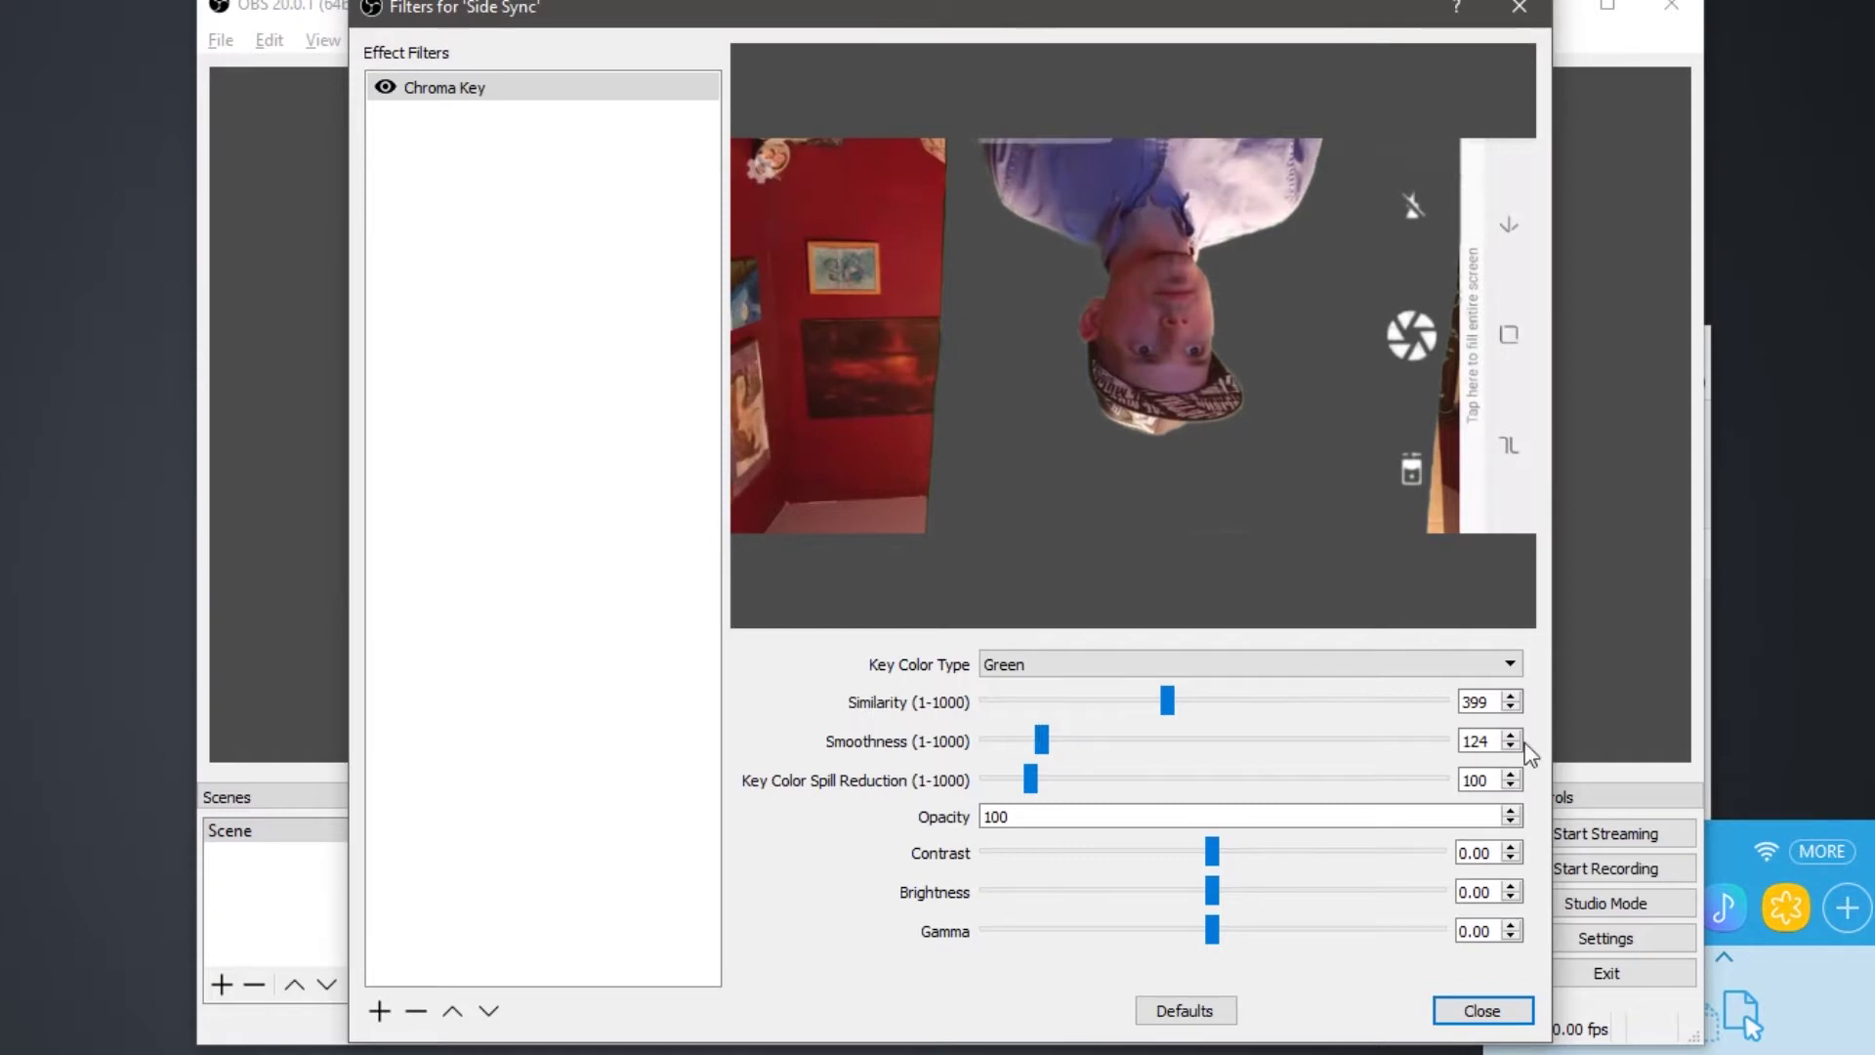
left_click(1474, 1008)
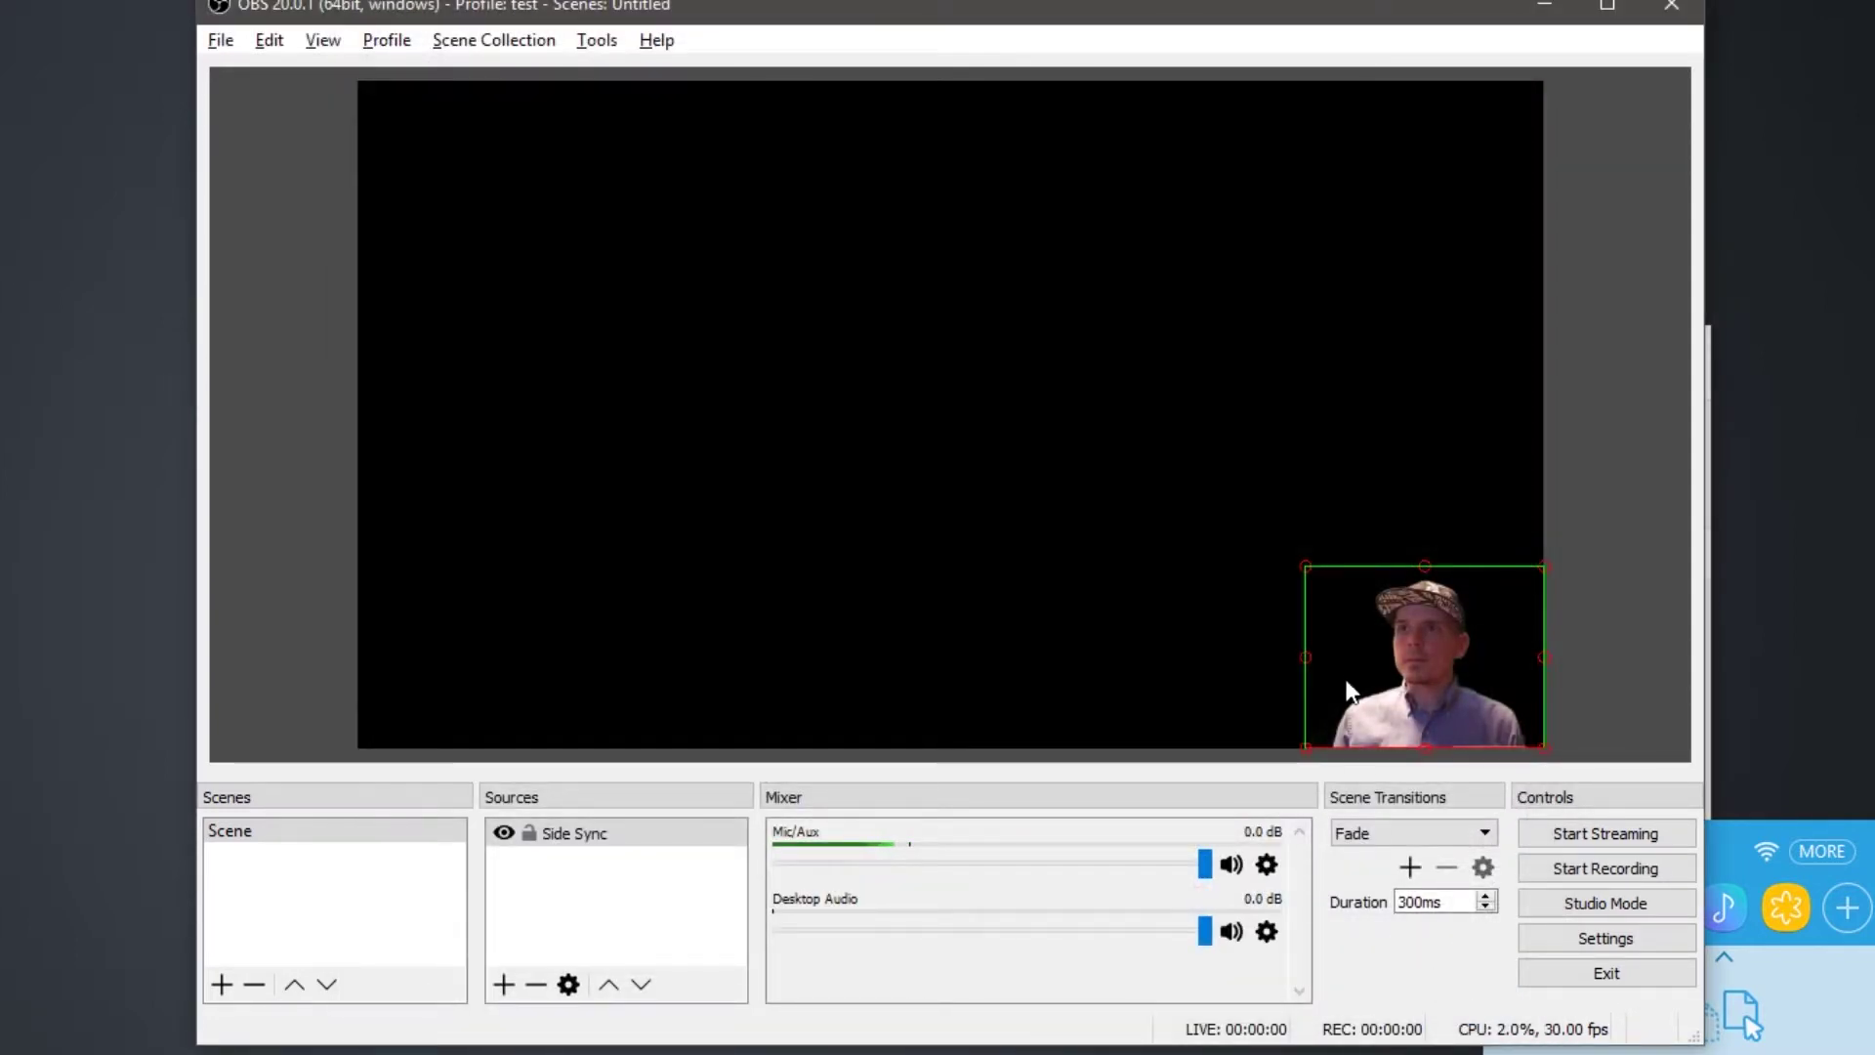
Step: Enlarge the face cam from its top-left handle and add a Game Capture for any fullscreen application
left_click_drag(1305, 567, 1182, 592)
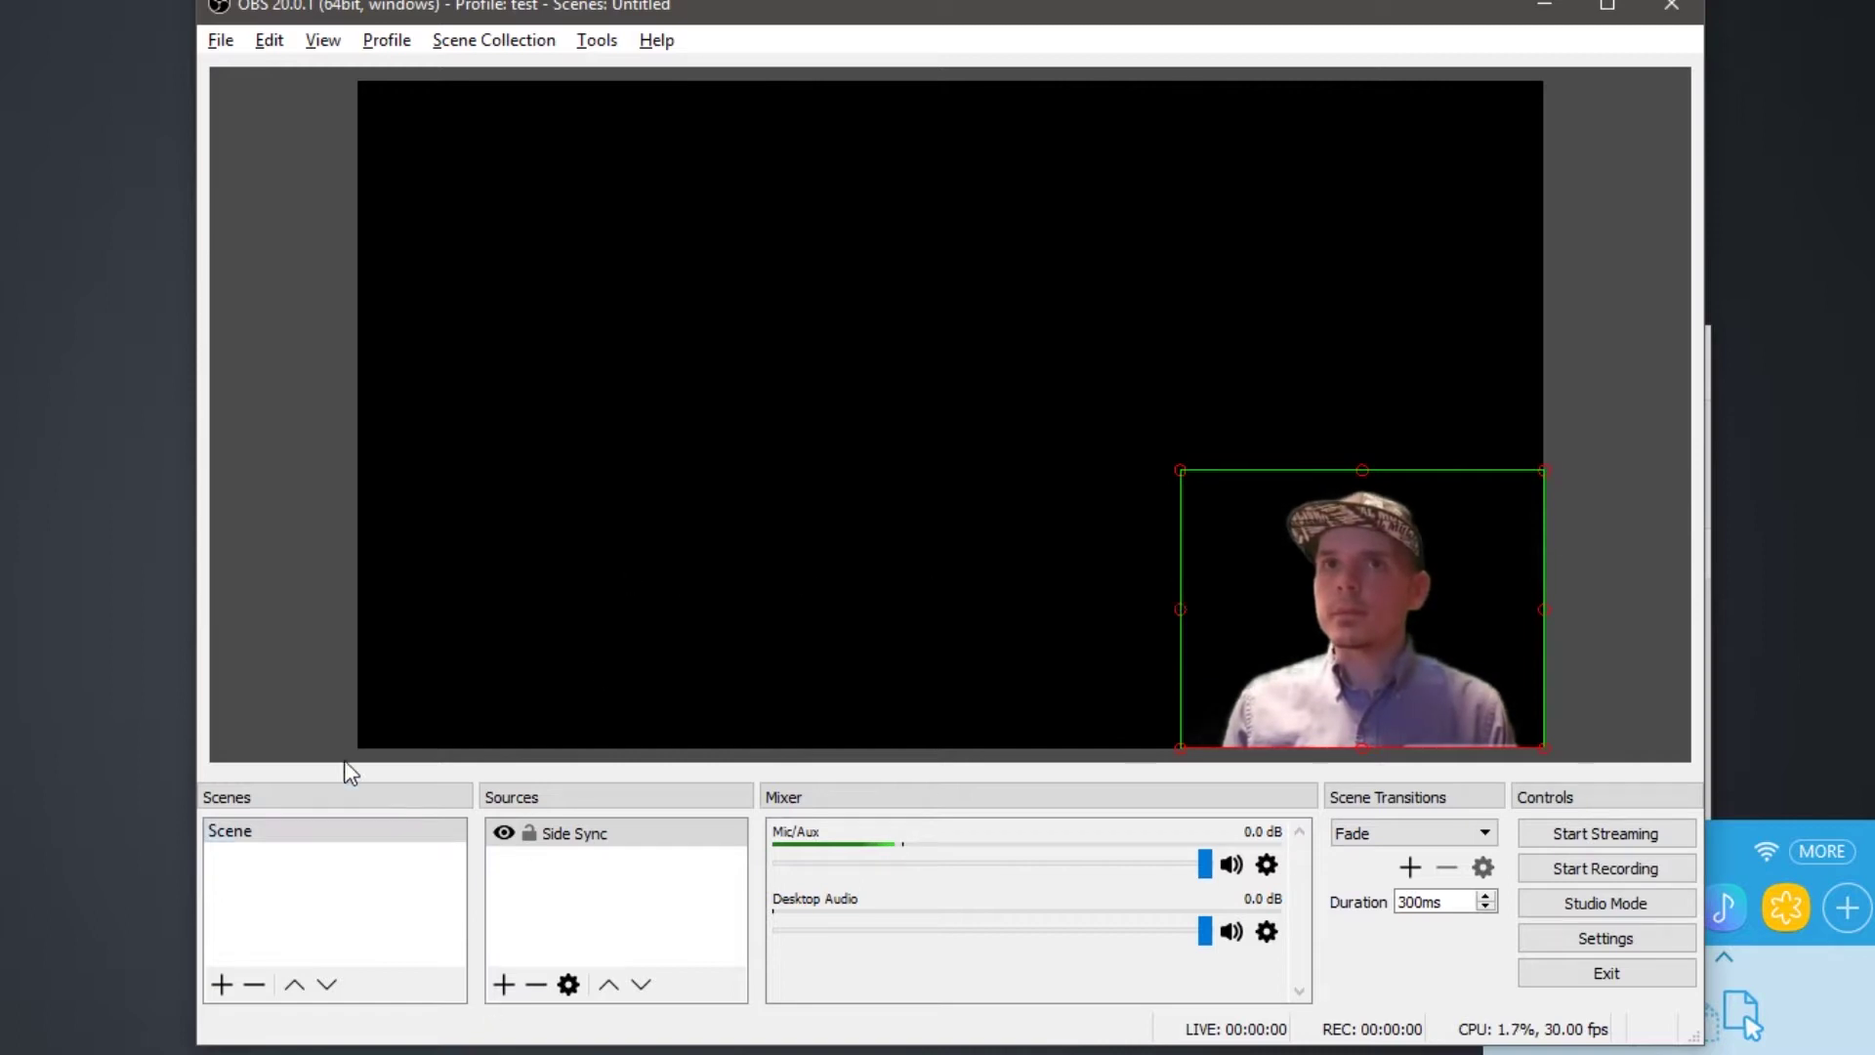
left_click(503, 984)
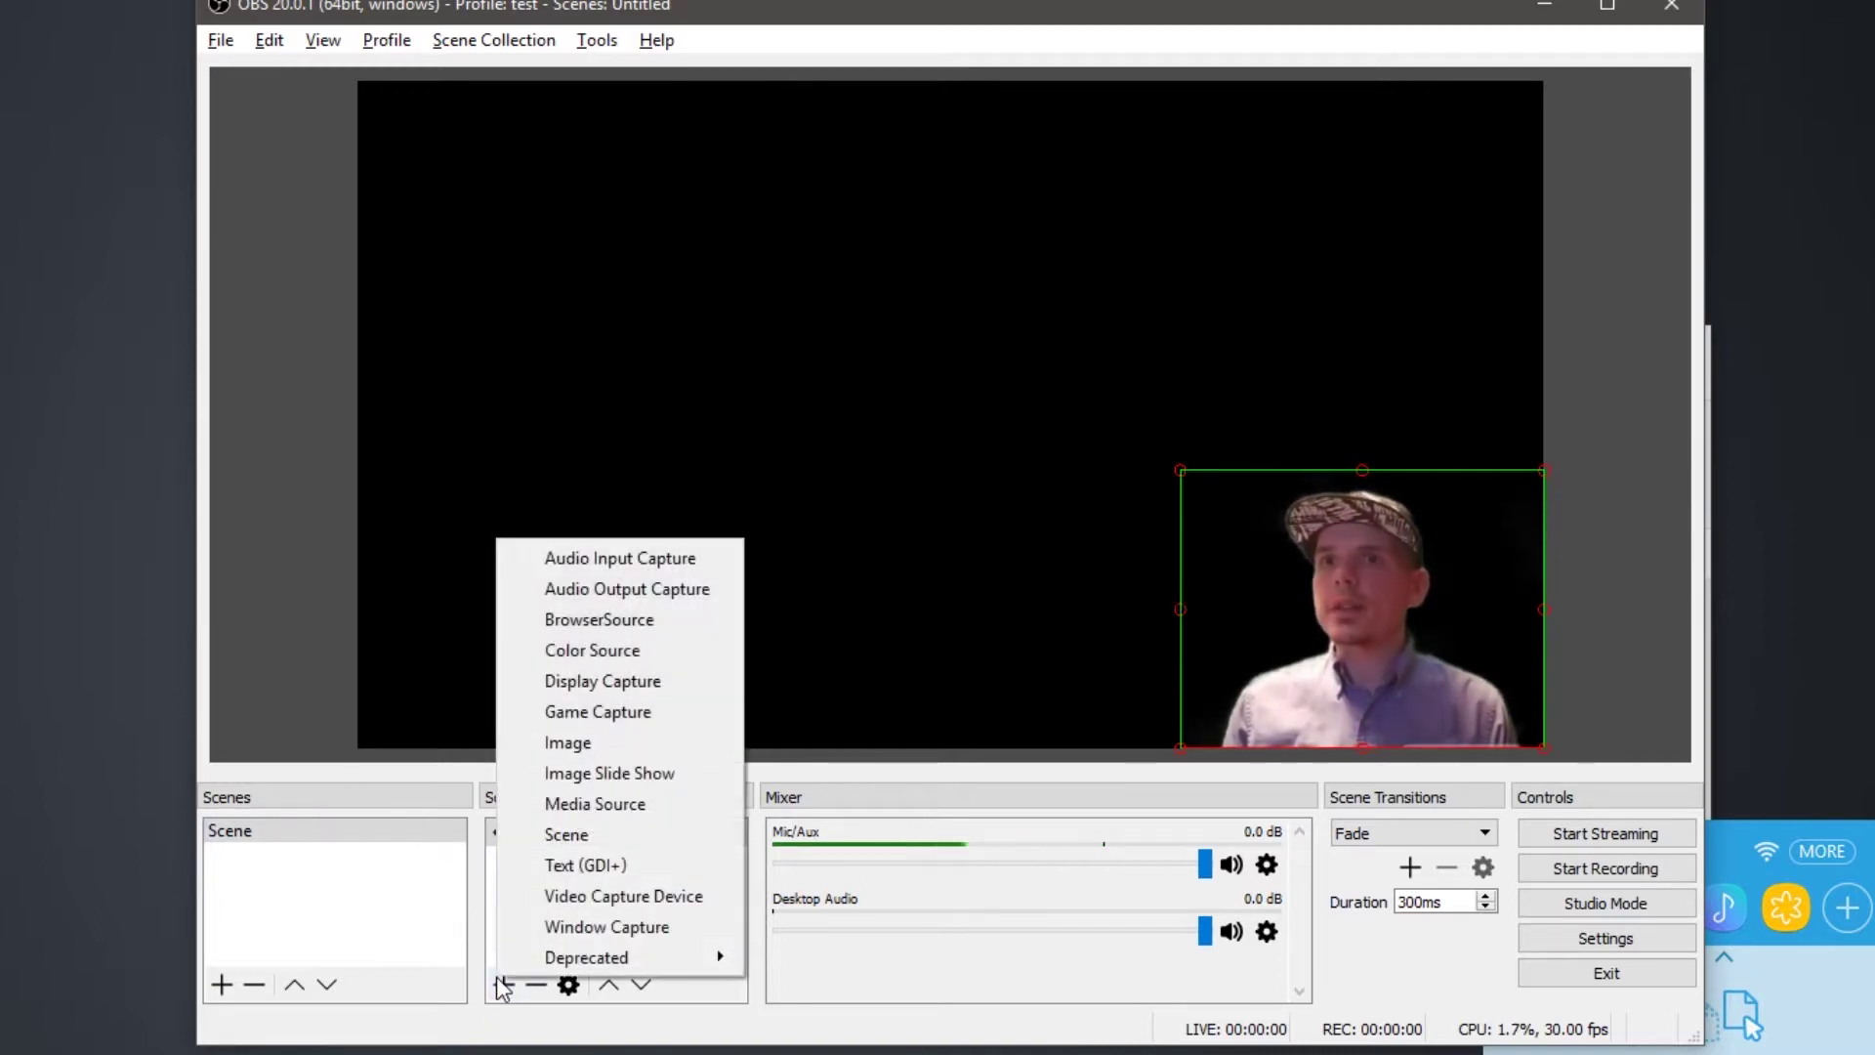
left_click(631, 715)
left_click(986, 716)
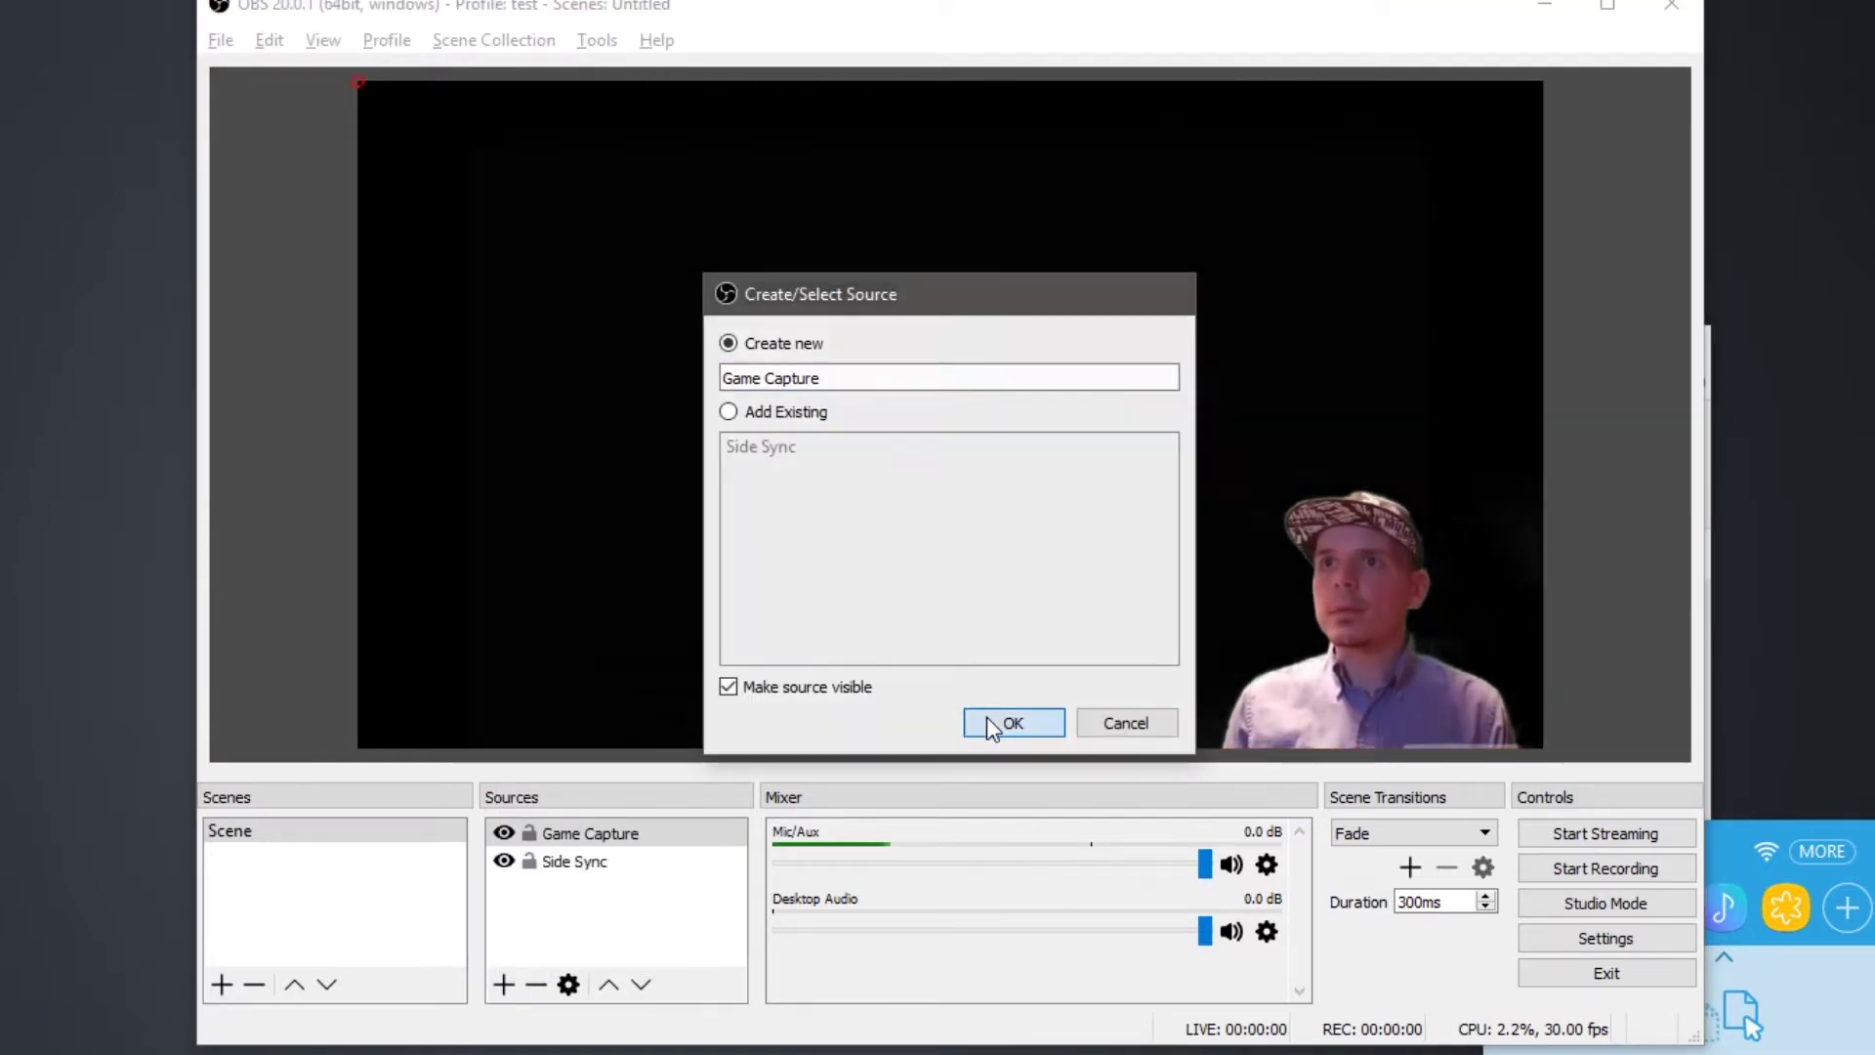
left_click(842, 665)
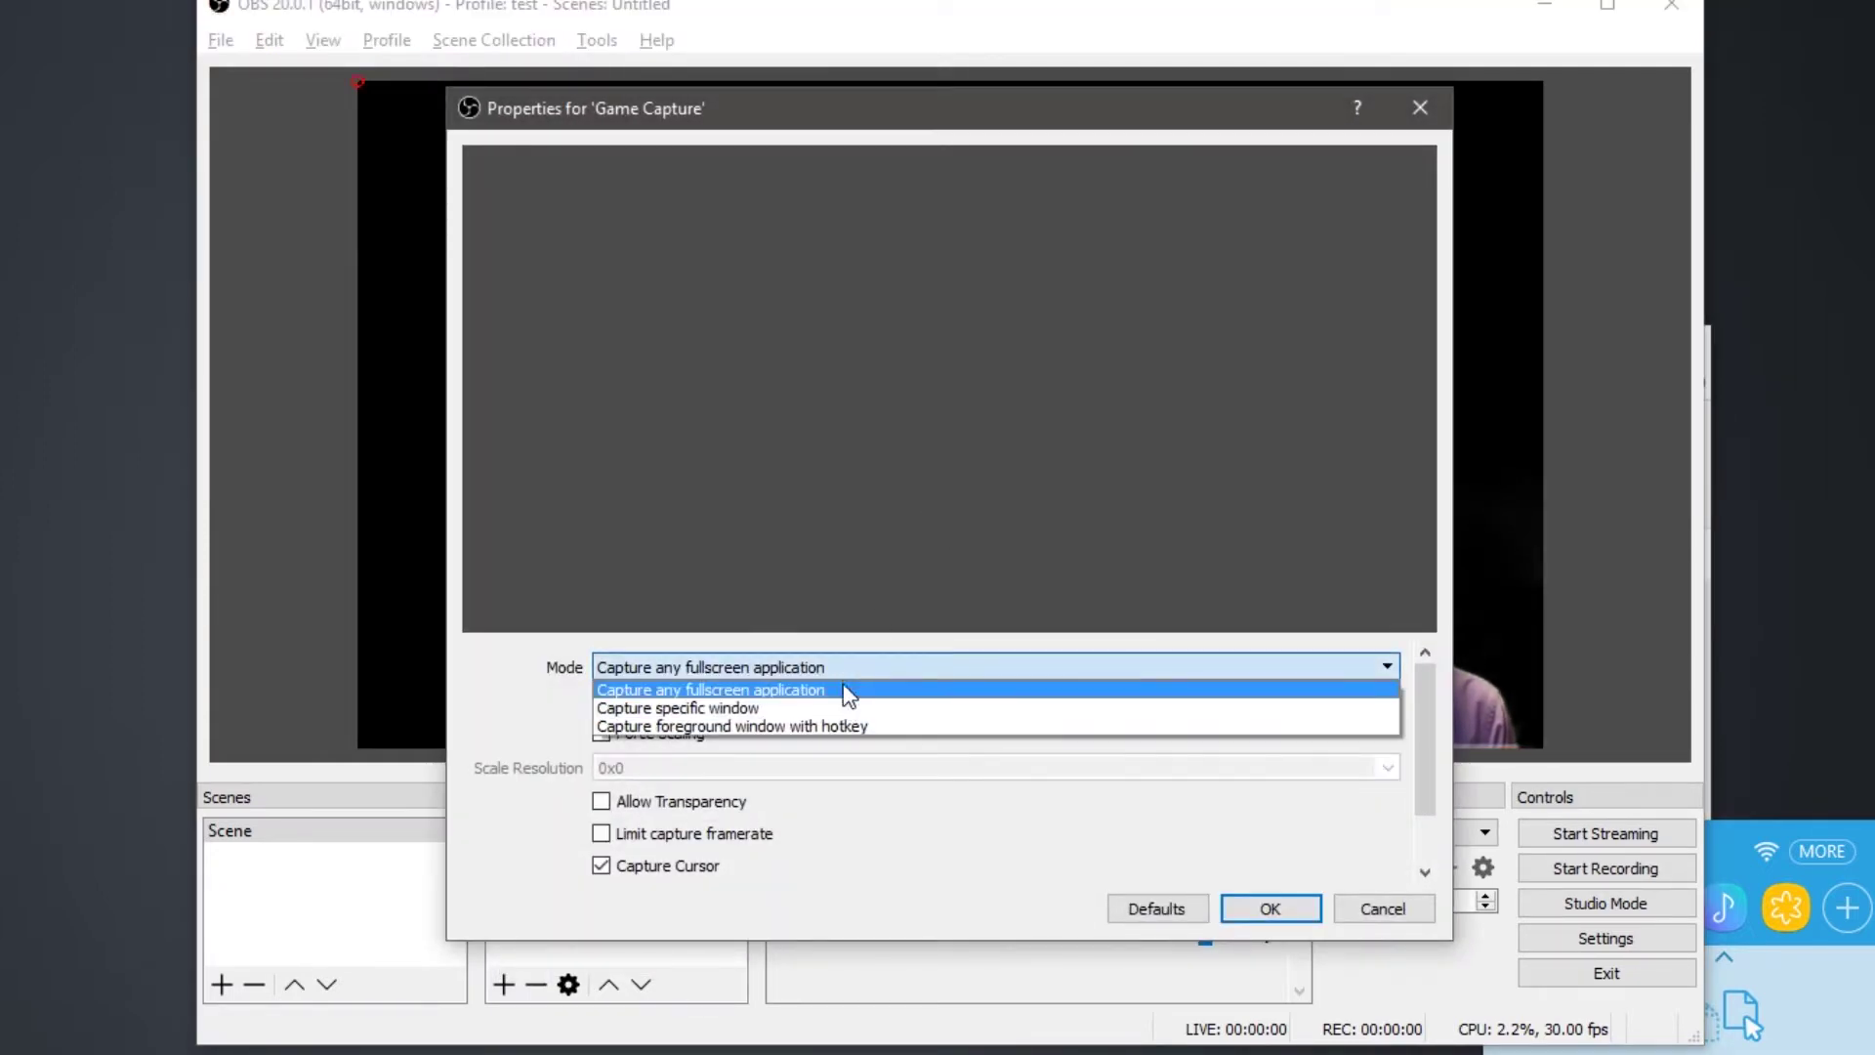
left_click(840, 685)
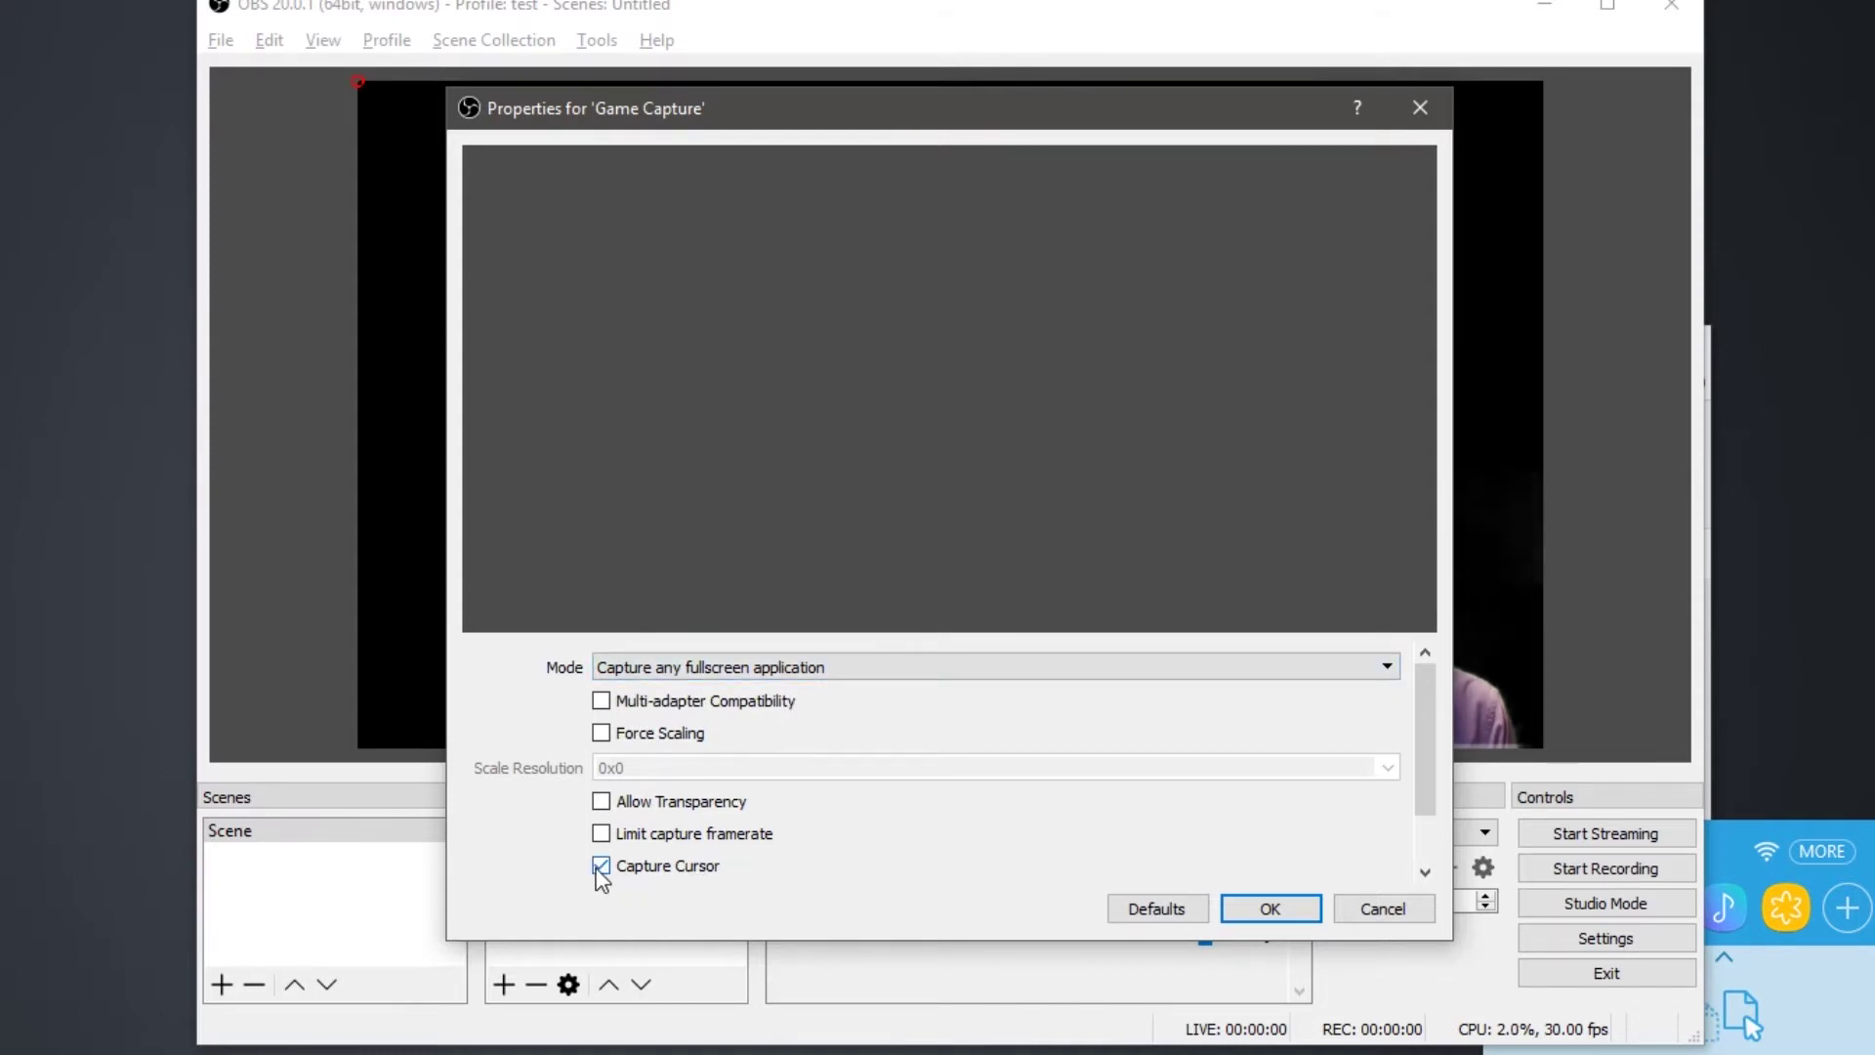
left_click(1261, 900)
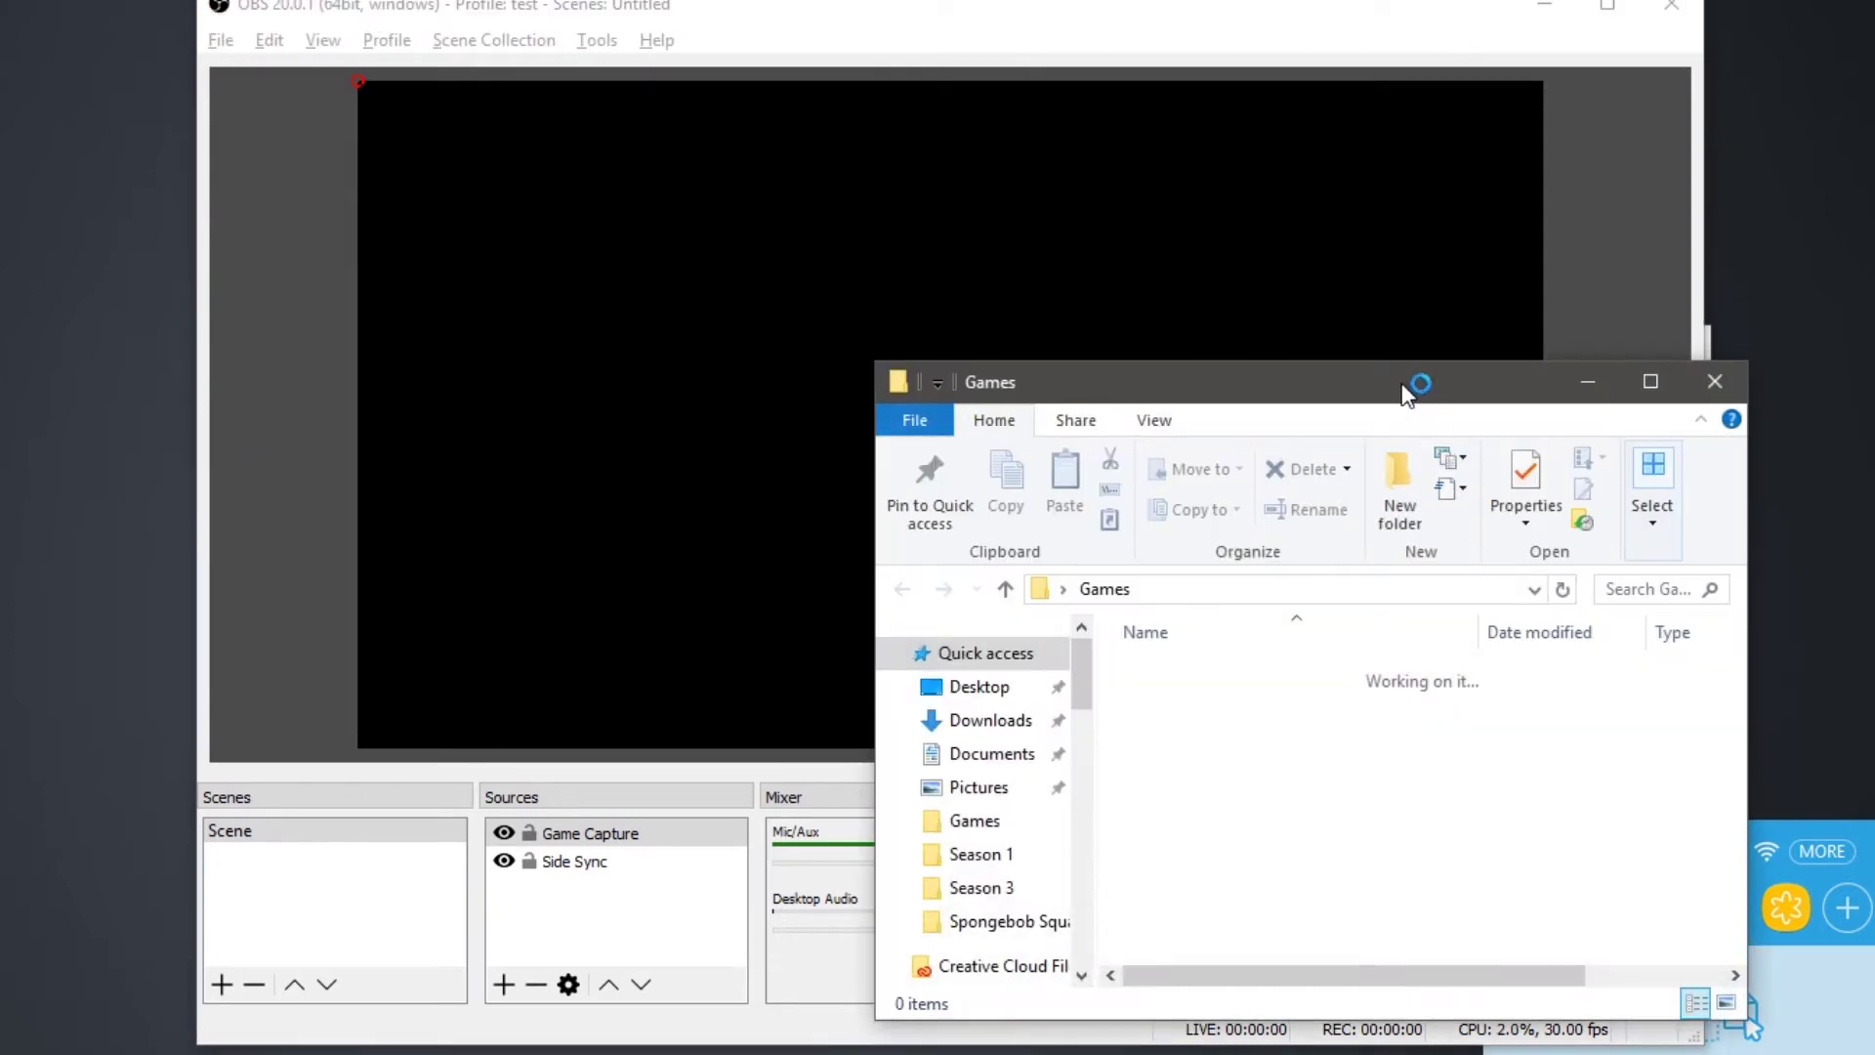
Step: Move the Games folder window, scroll down, and launch the Double Dragon Neon shortcut
left_click_drag(1404, 388, 48, 217)
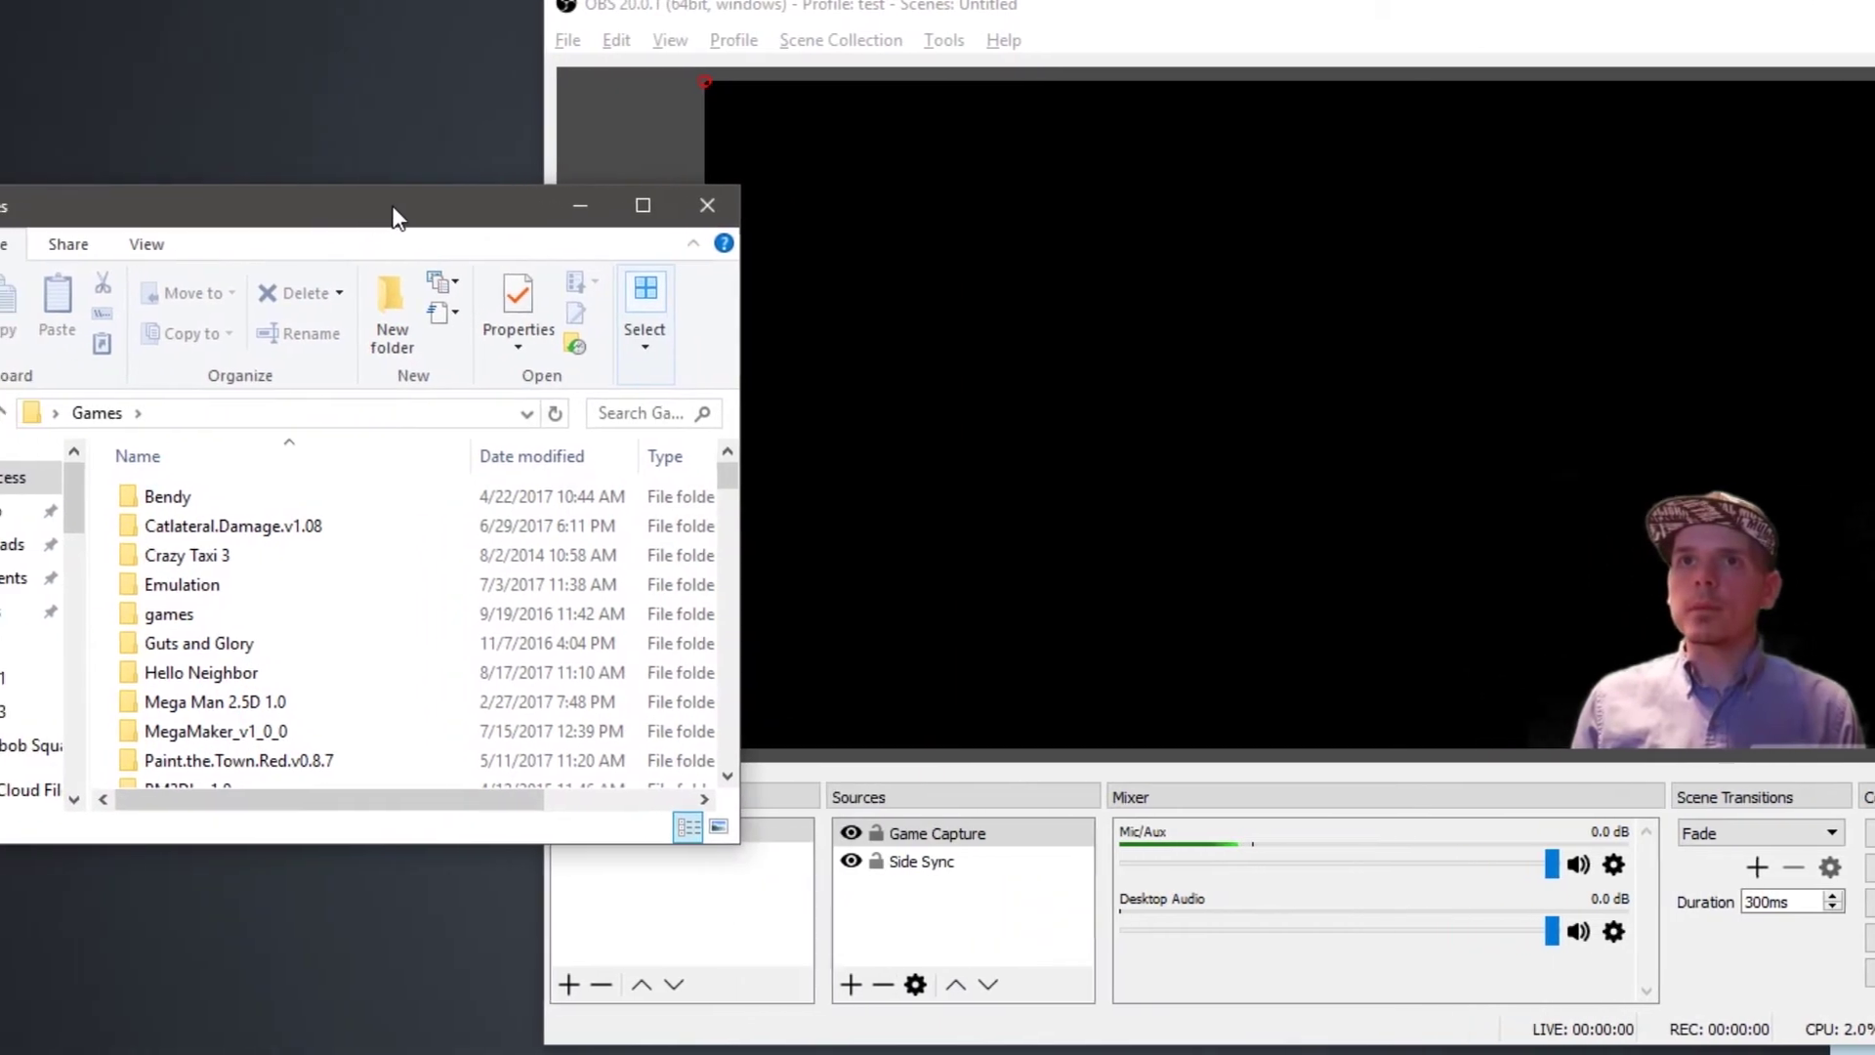
scroll(244, 611, "down", 4)
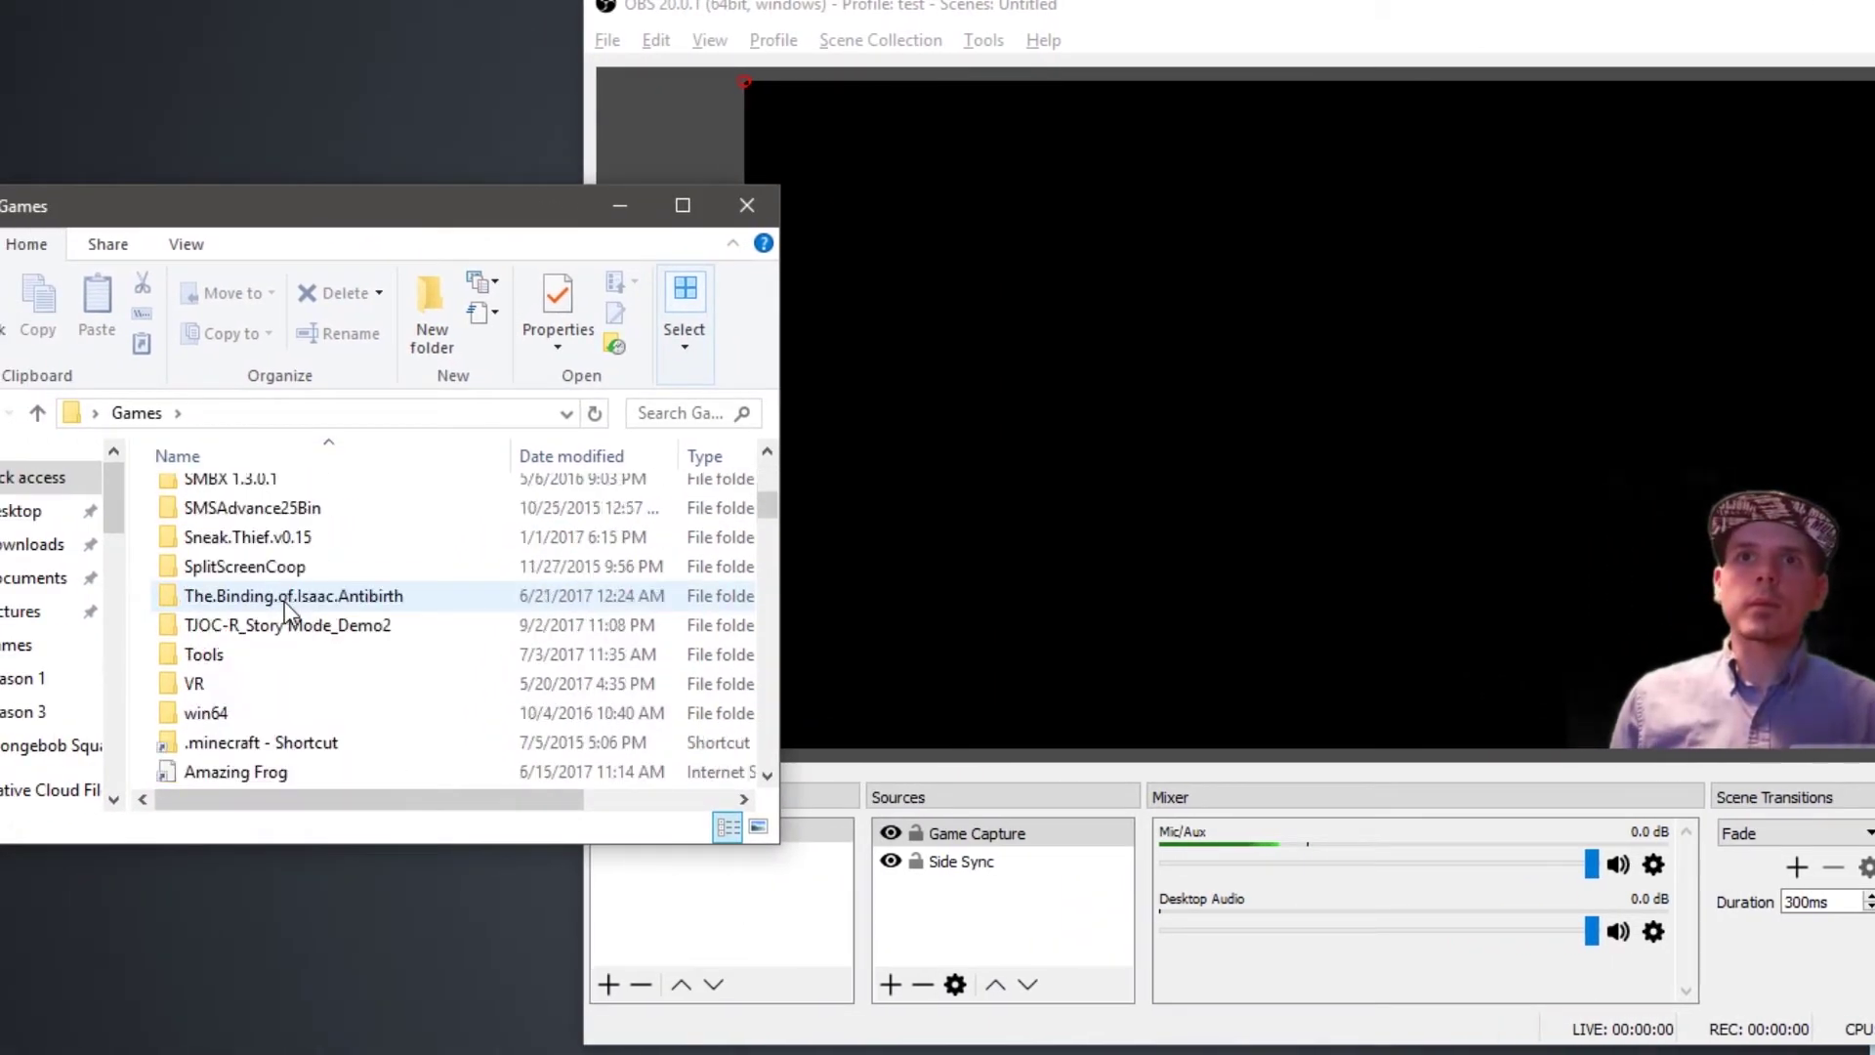
scroll(284, 601, "down", 5)
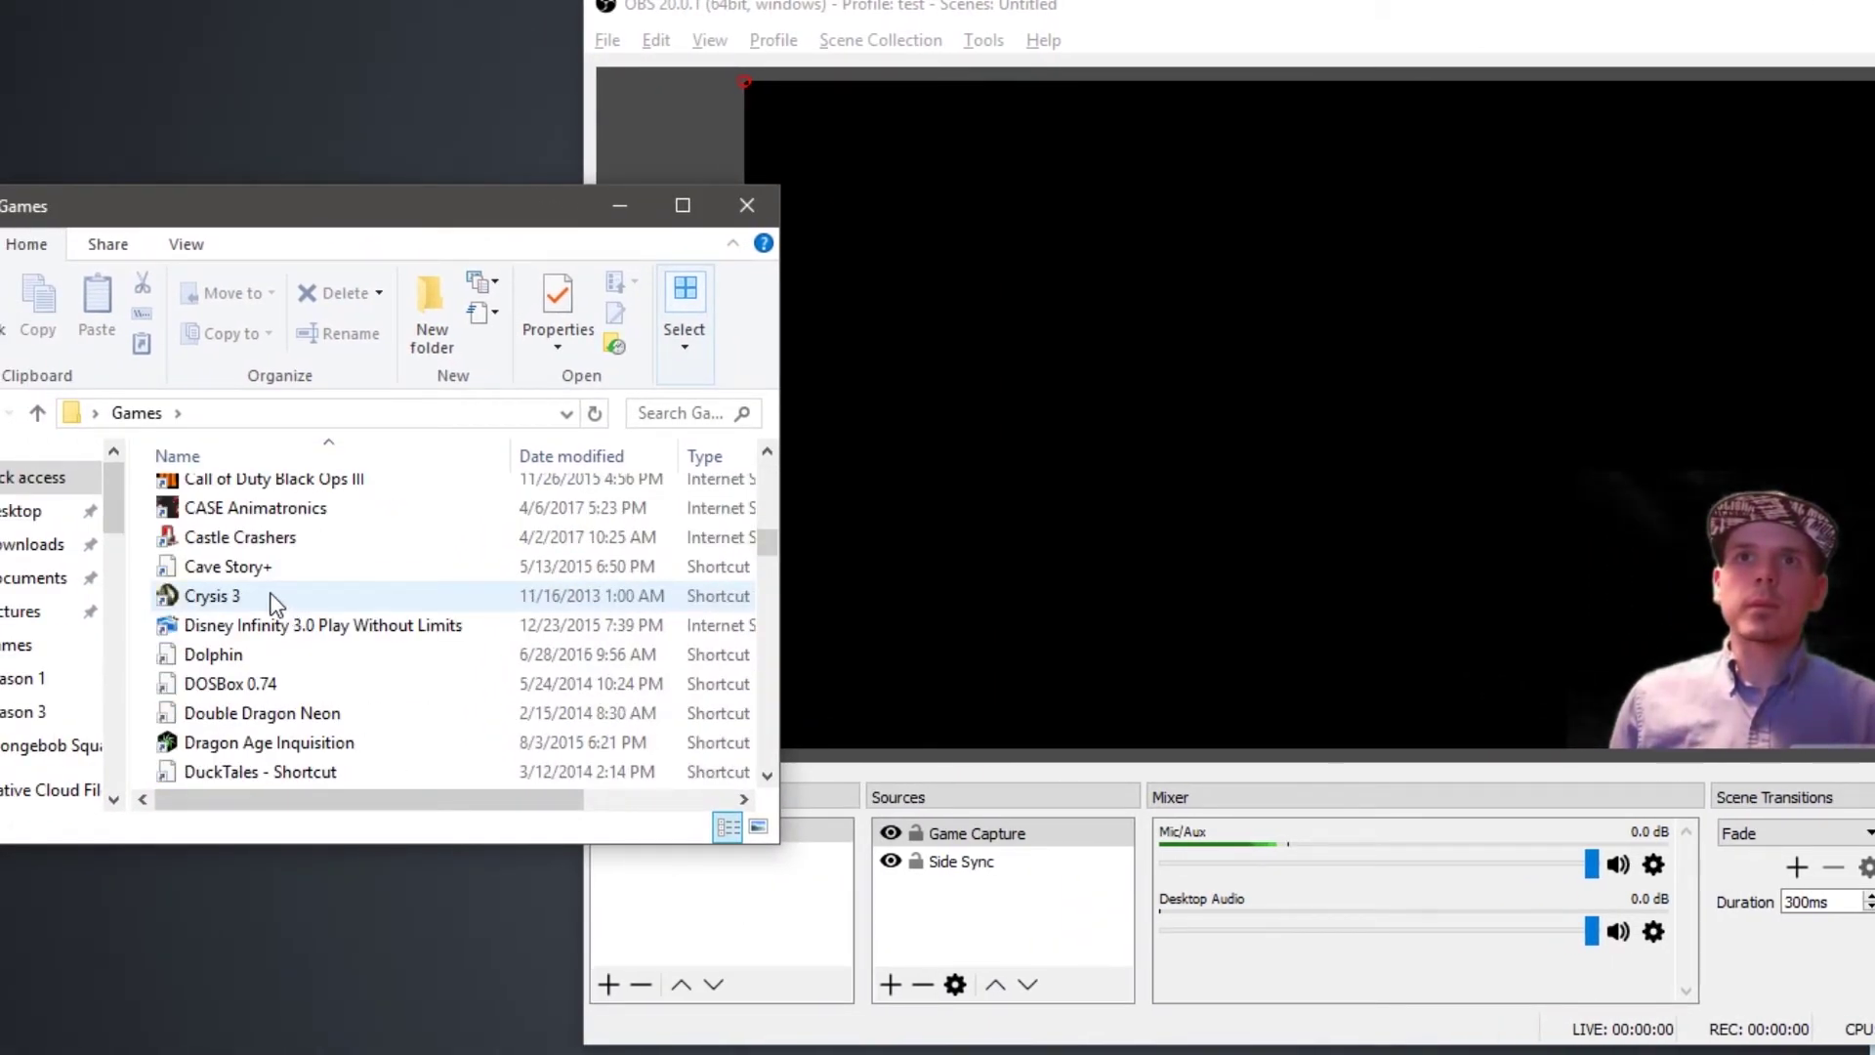
scroll(265, 630, "down", 1)
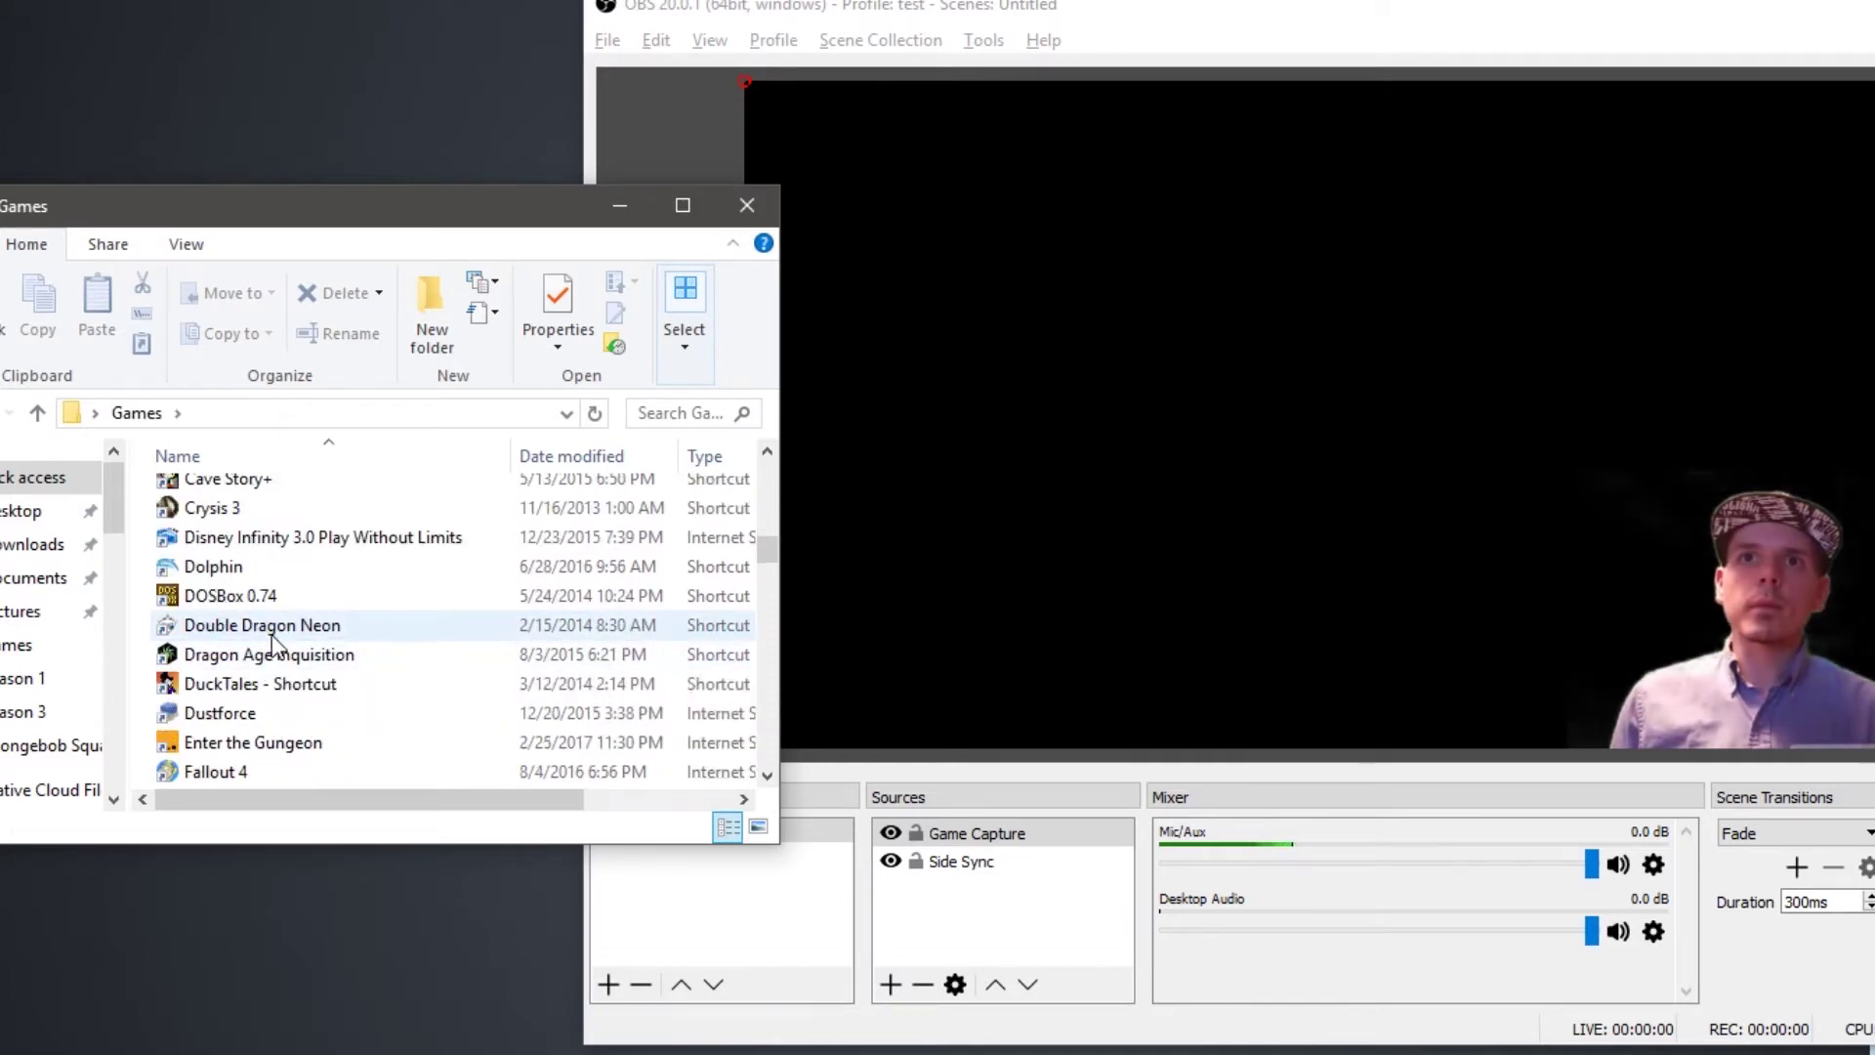
double_click(273, 637)
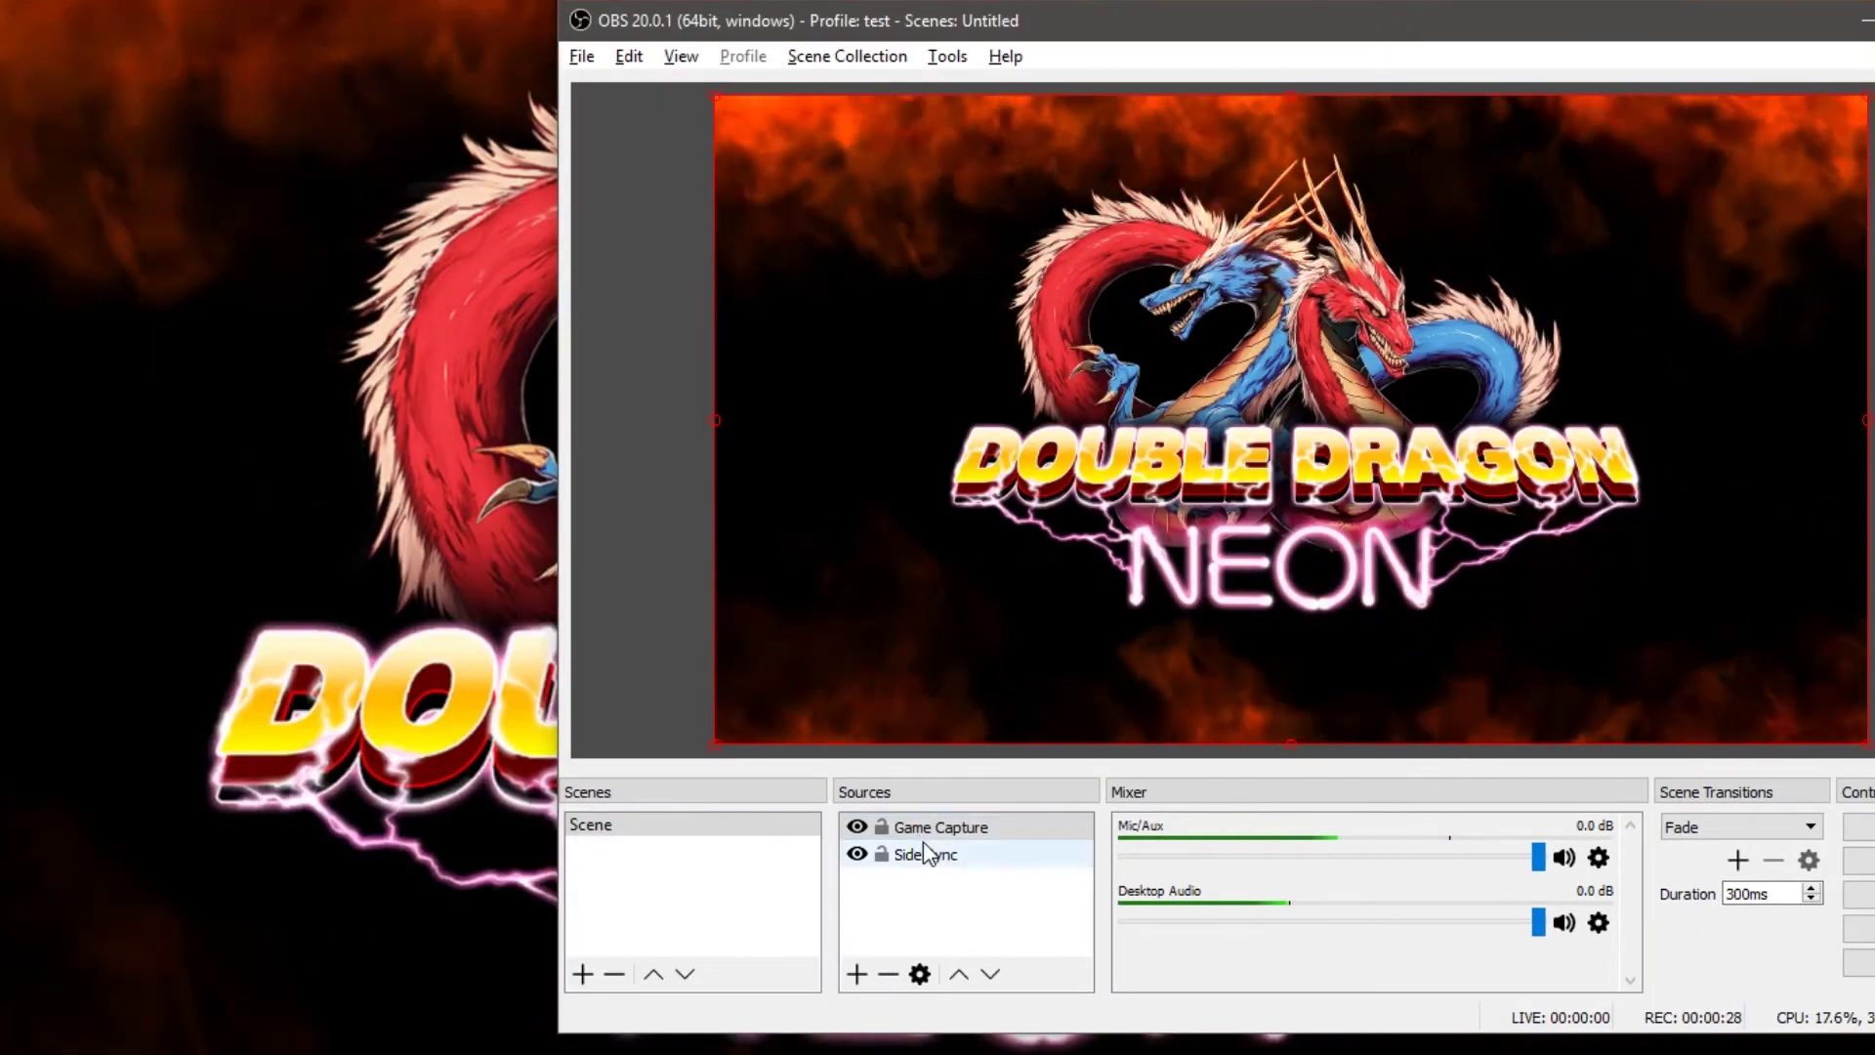
Step: Move the Side Sync source up above Game Capture with Order > Move Up
left_click(929, 853)
right_click(925, 846)
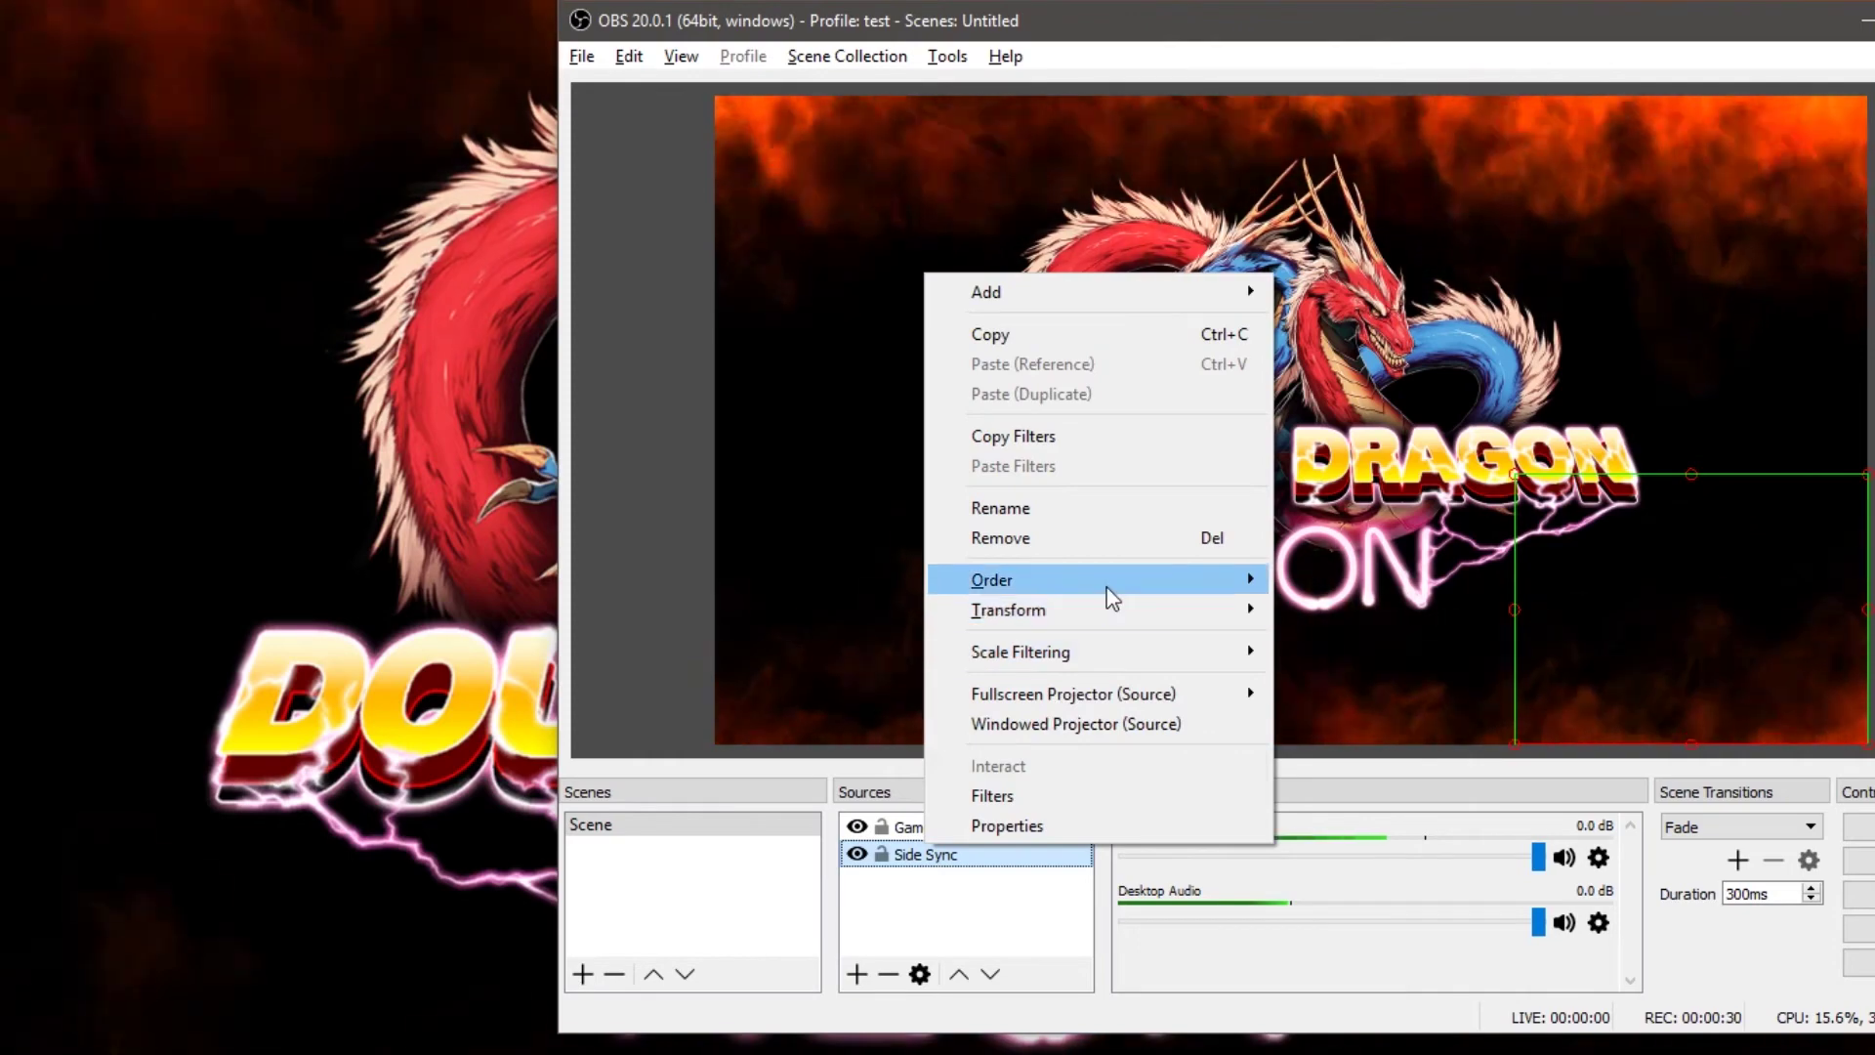
mouse_move(1104, 592)
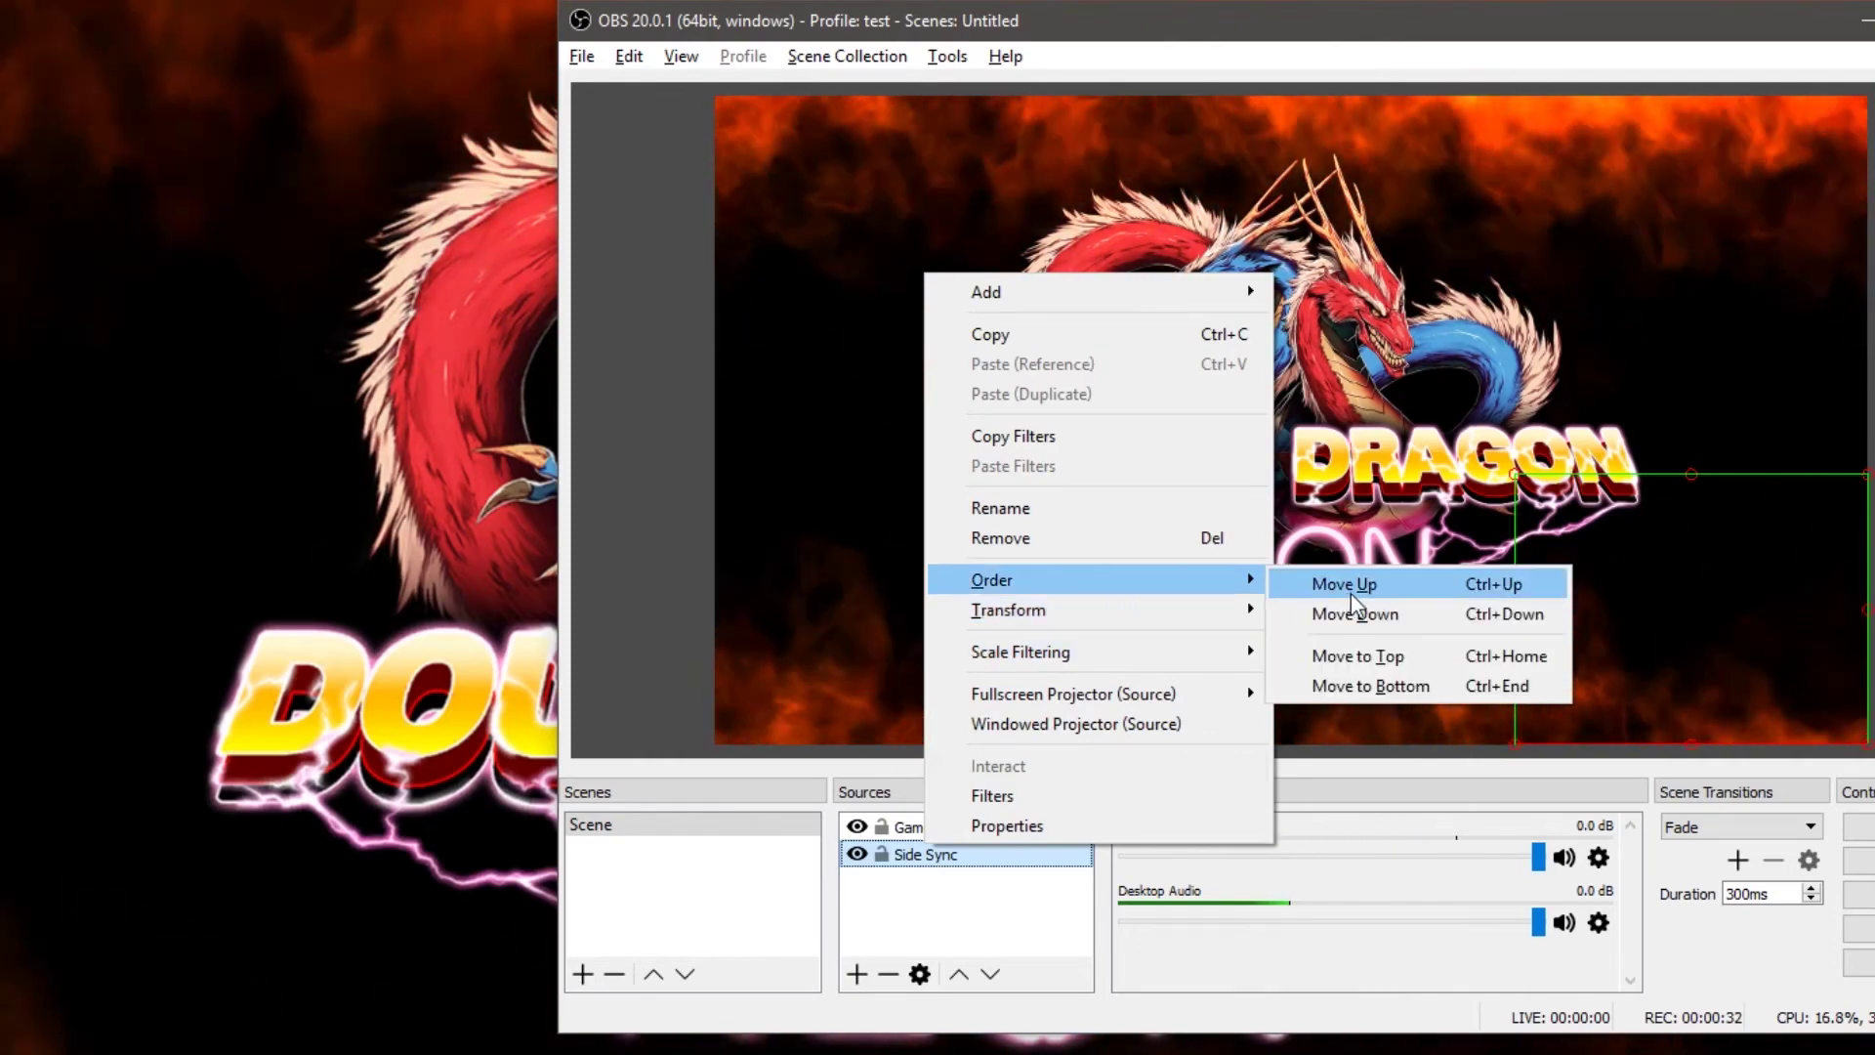
left_click(1349, 586)
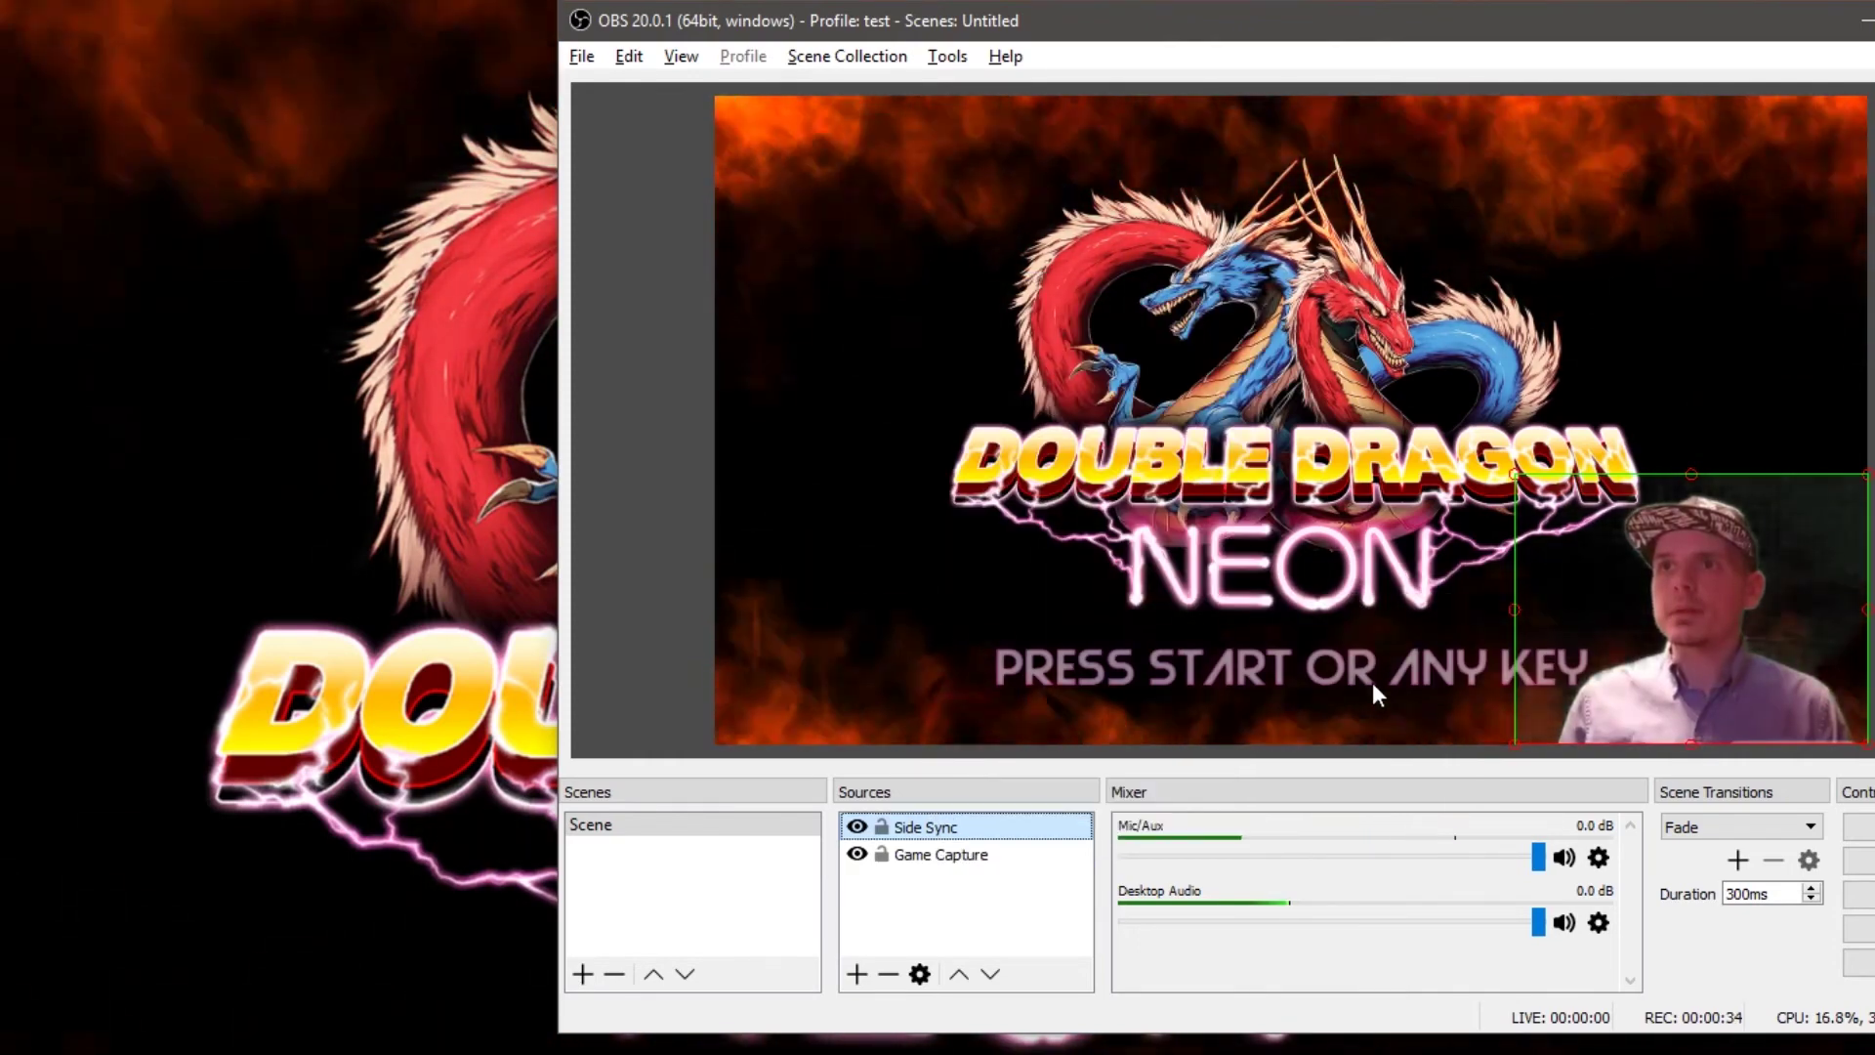